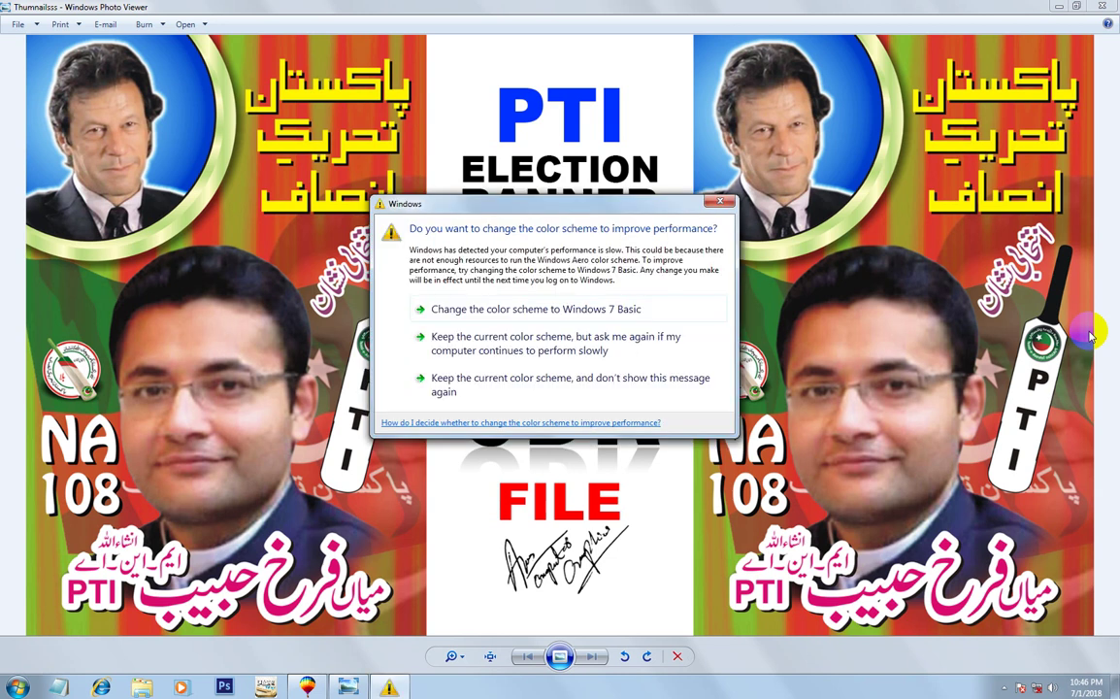
Dismiss the Windows color-scheme prompt over the banner preview and switch to the CorelDRAW drawing
left_click(718, 202)
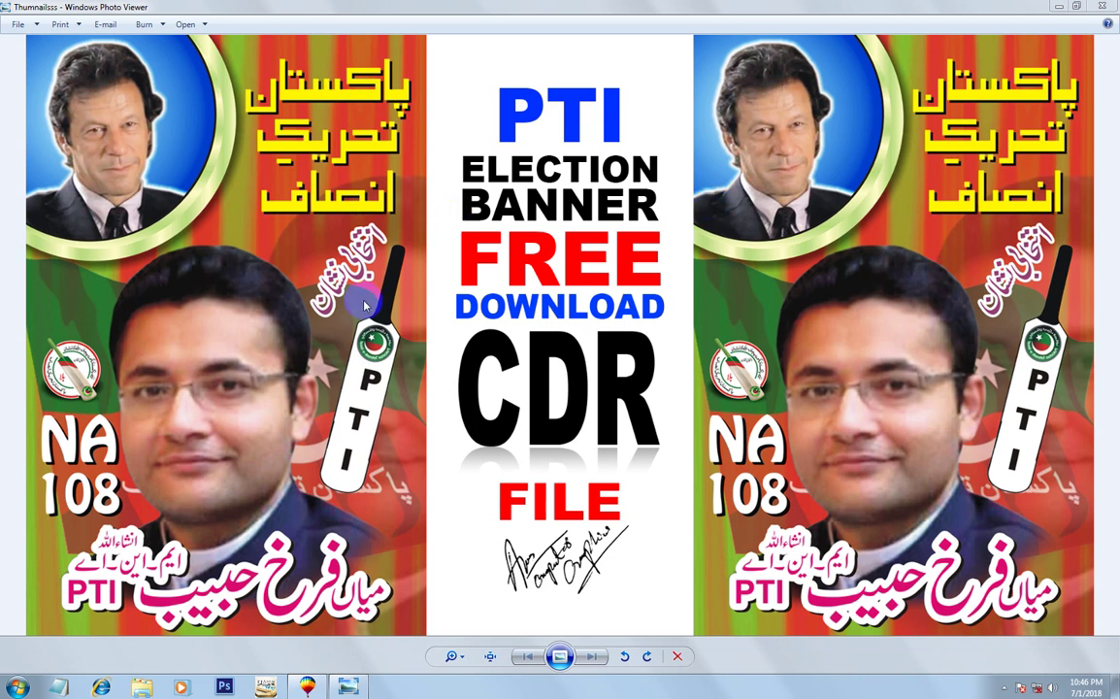
left_click(307, 686)
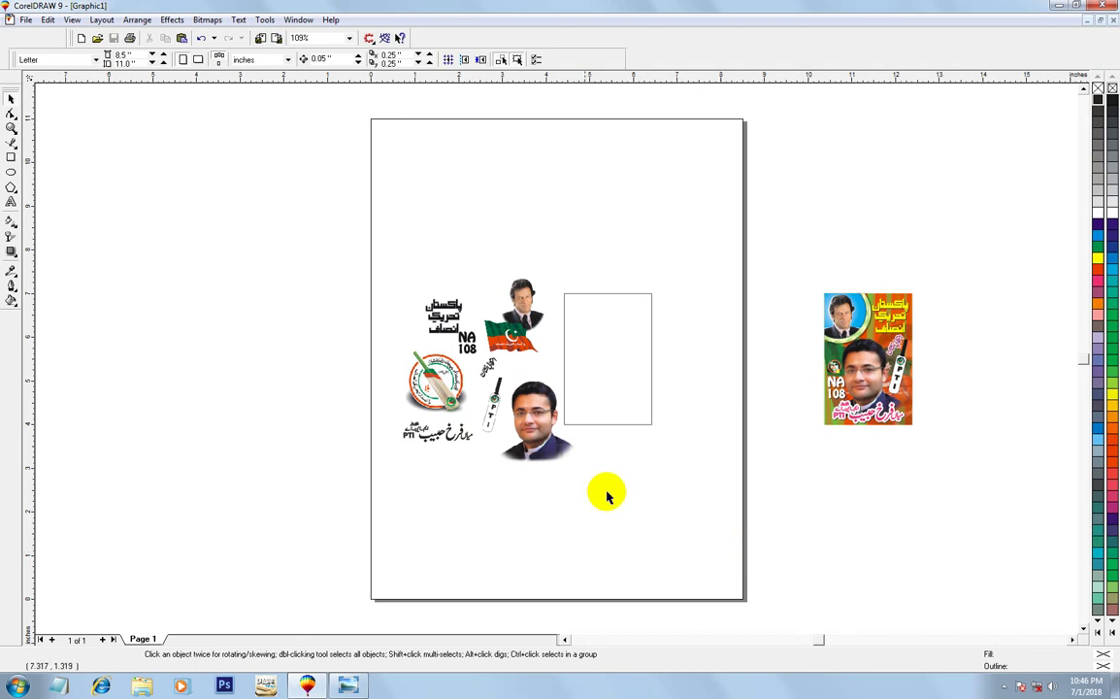
Zoom in, move the PTI flag to the upper left, and nudge the empty rectangle right
key("z")
left_click_drag(342, 217, 735, 505)
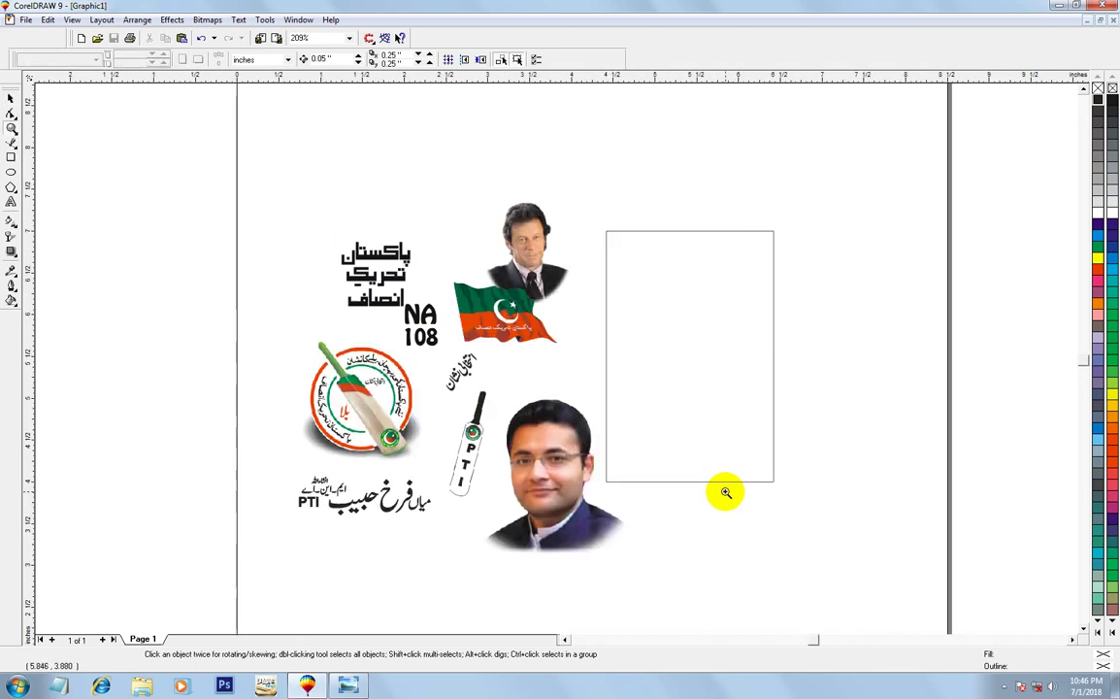
left_click_drag(193, 160, 837, 583)
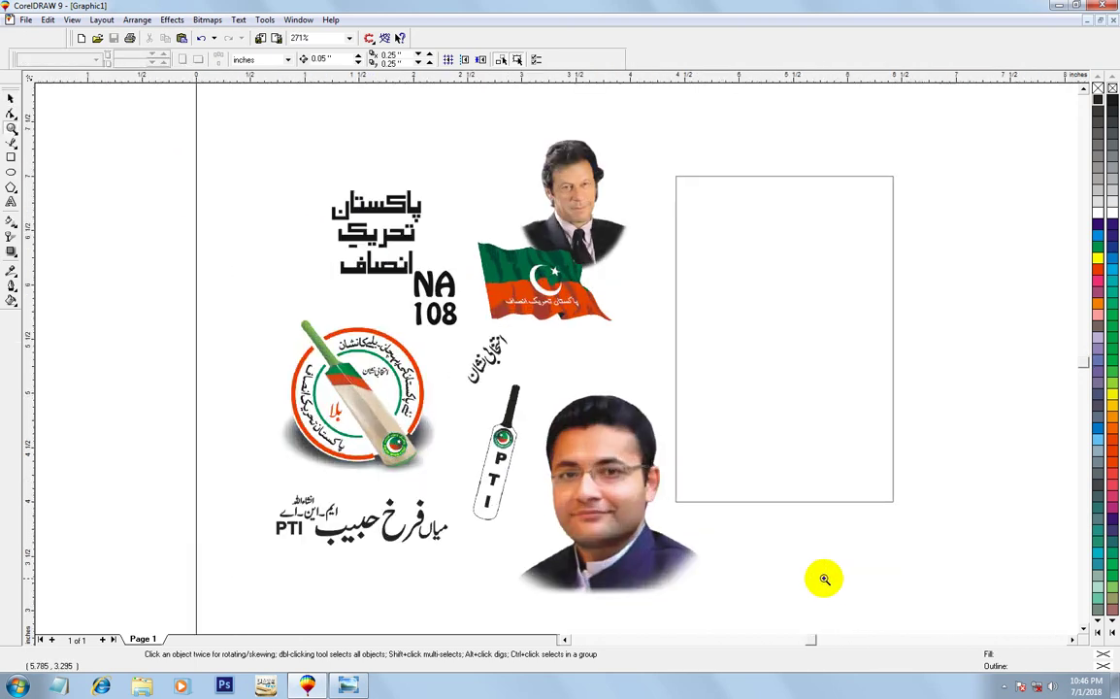
left_click(10, 99)
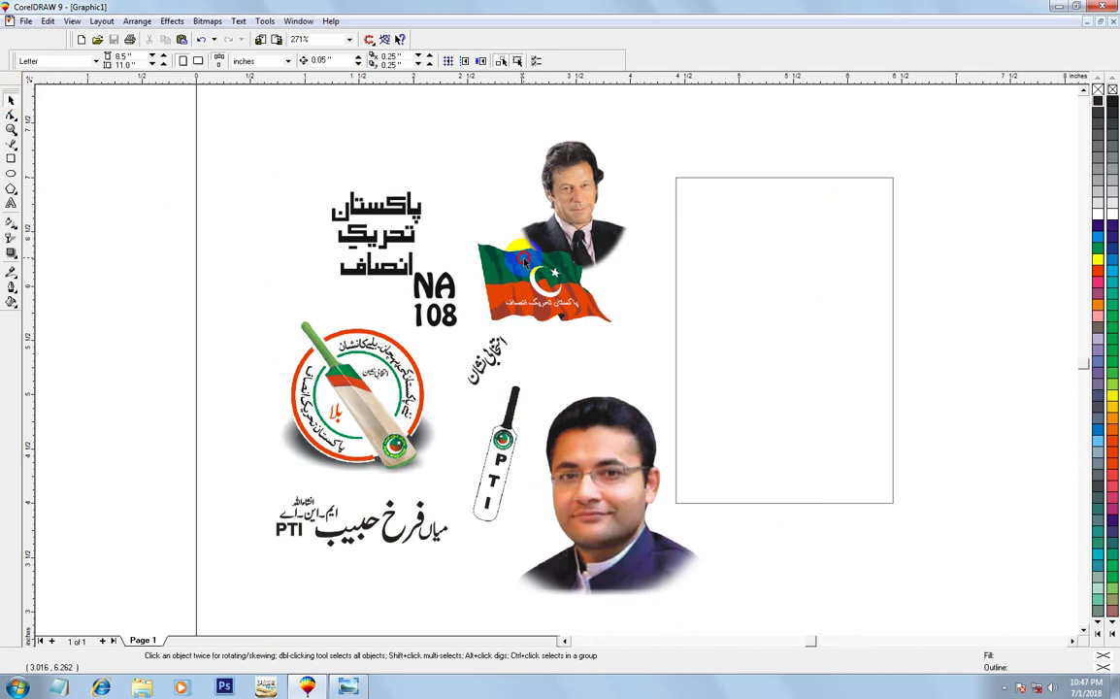
left_click_drag(529, 267, 228, 223)
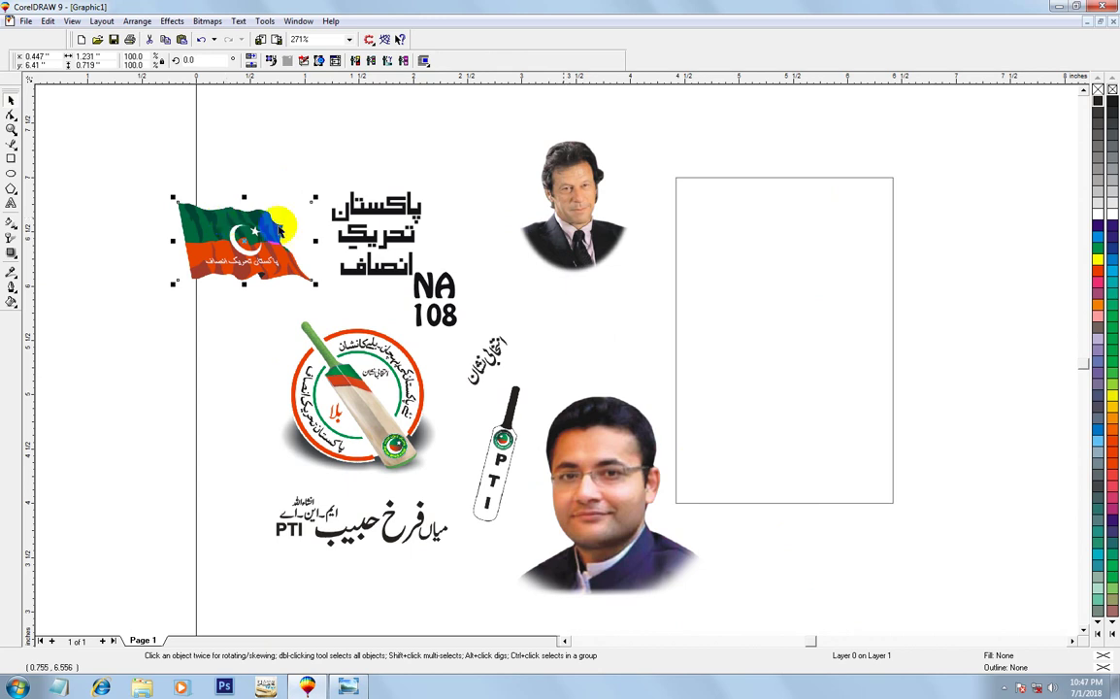
left_click(893, 301)
left_click_drag(786, 385, 824, 388)
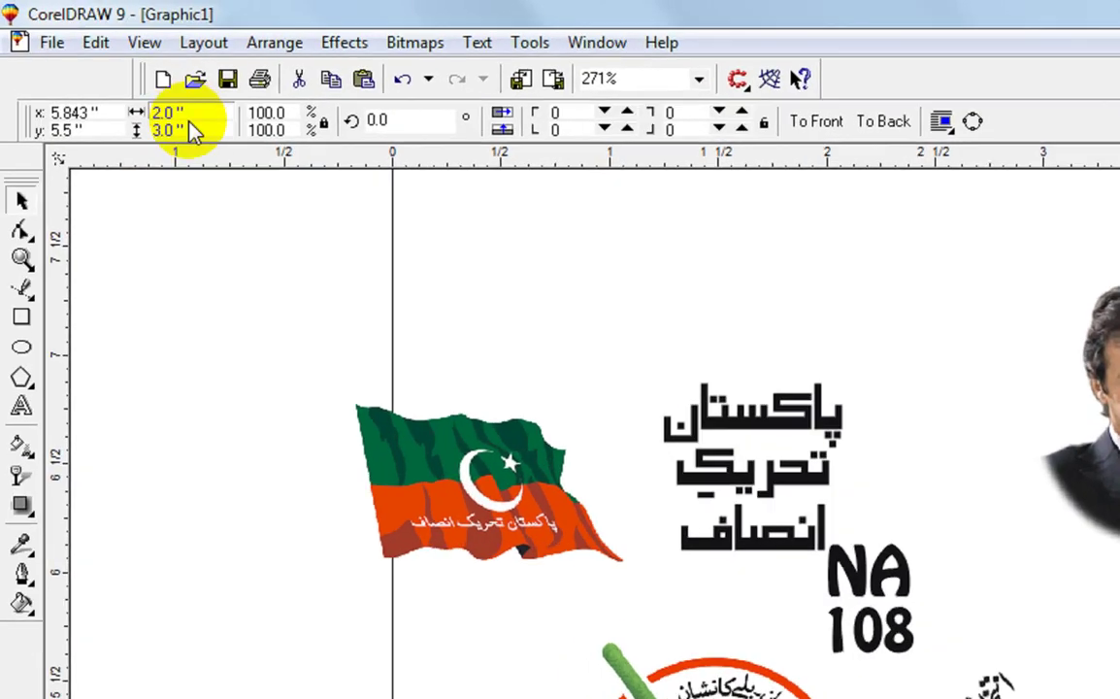
Check the empty frame's 2 by 3 inch size, zoom in, and bring up the fill choices
left_click(87, 65)
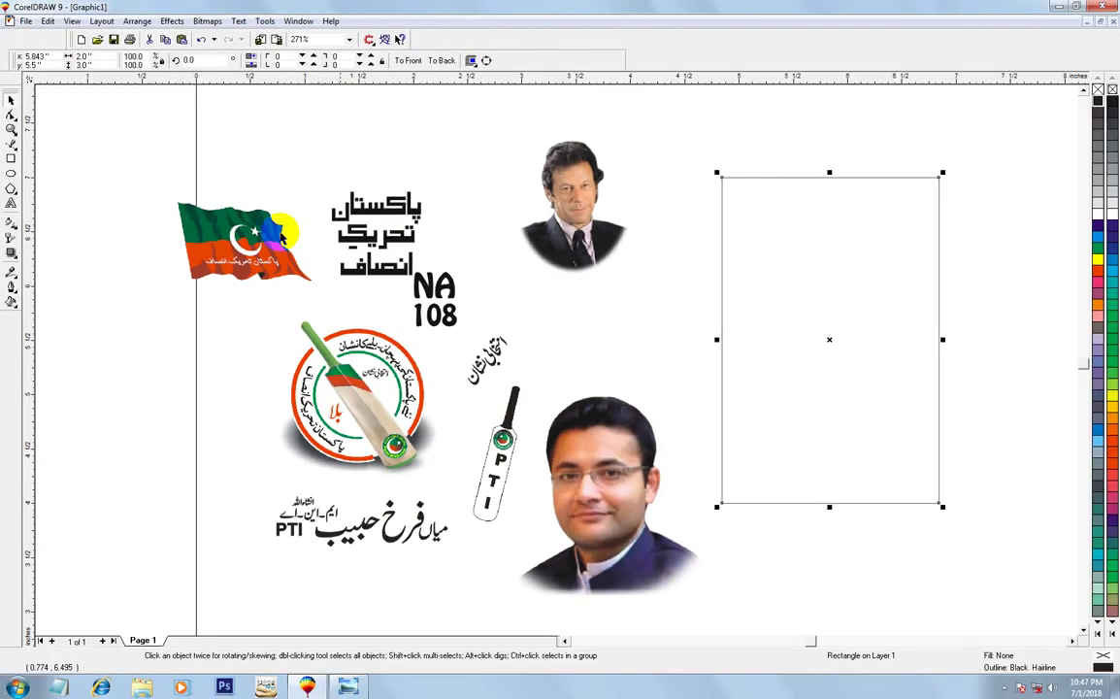
key("F2")
left_click_drag(669, 156, 974, 545)
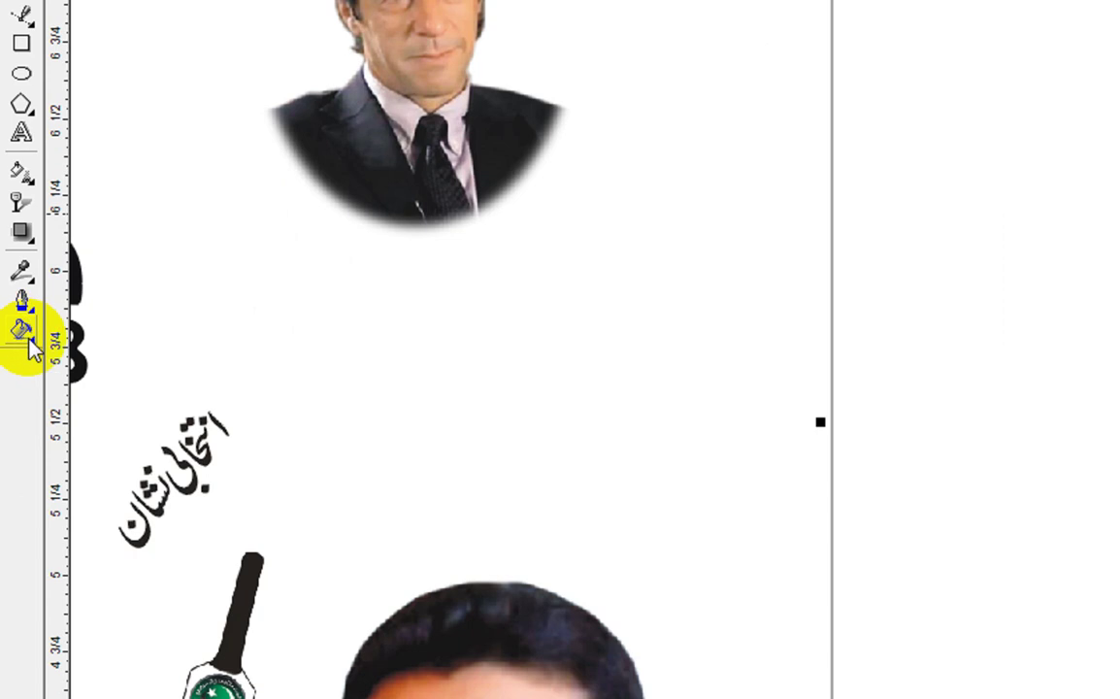
left_click(24, 332)
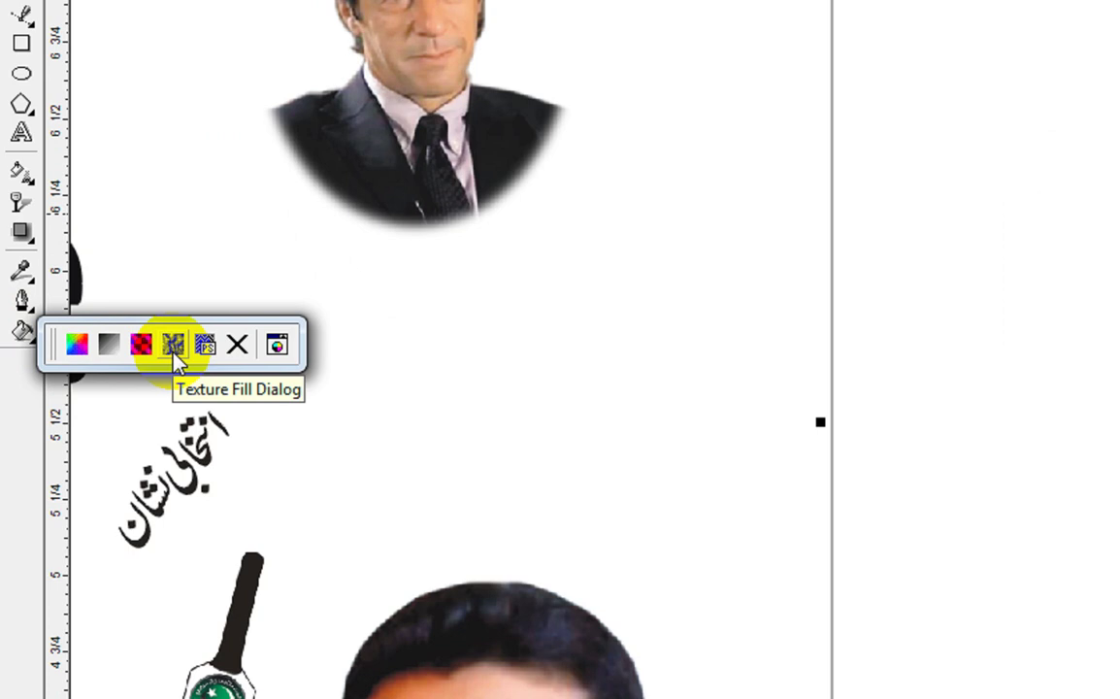
Choose the Drapes texture from the Styles library in Texture Fill
left_click(172, 346)
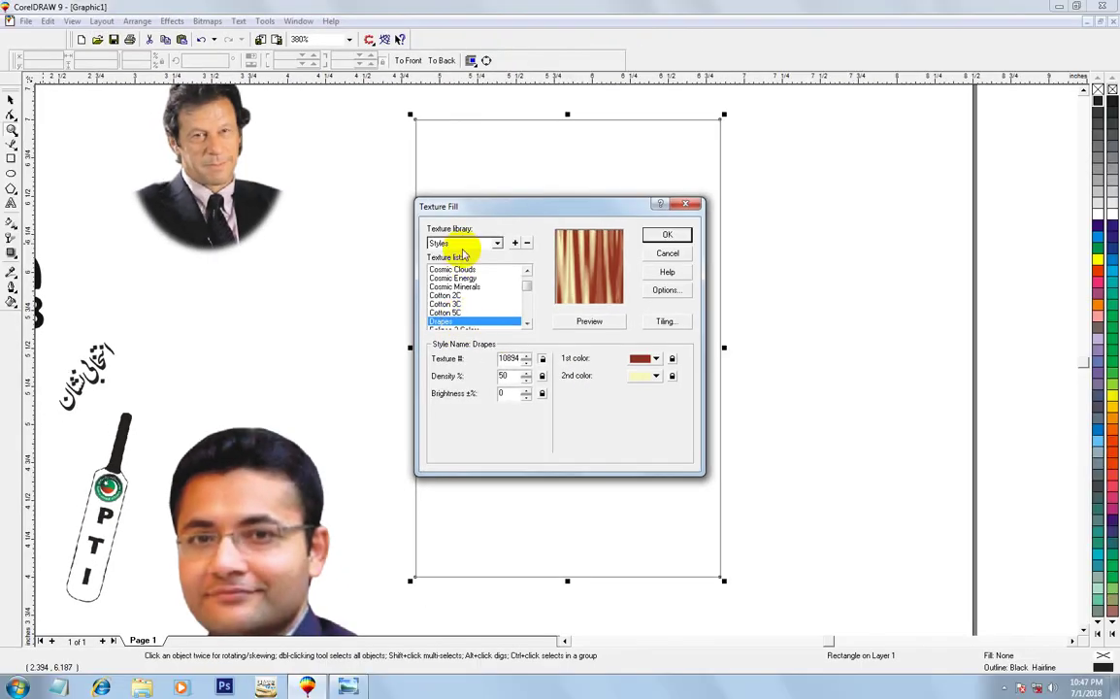
left_click(475, 243)
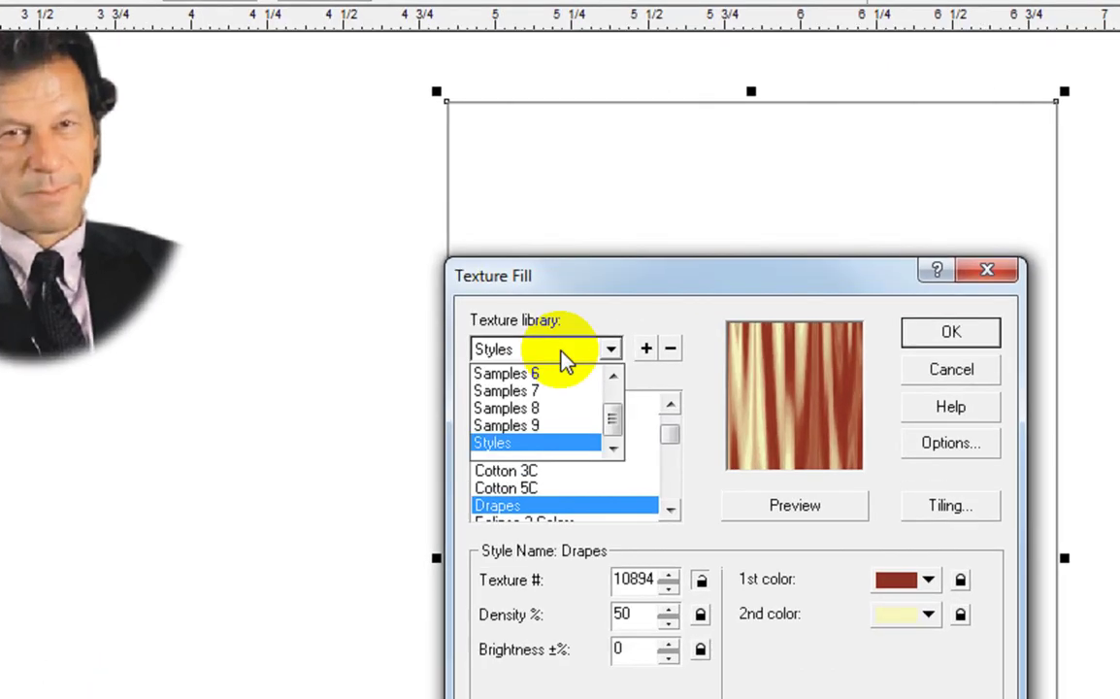
left_click(551, 455)
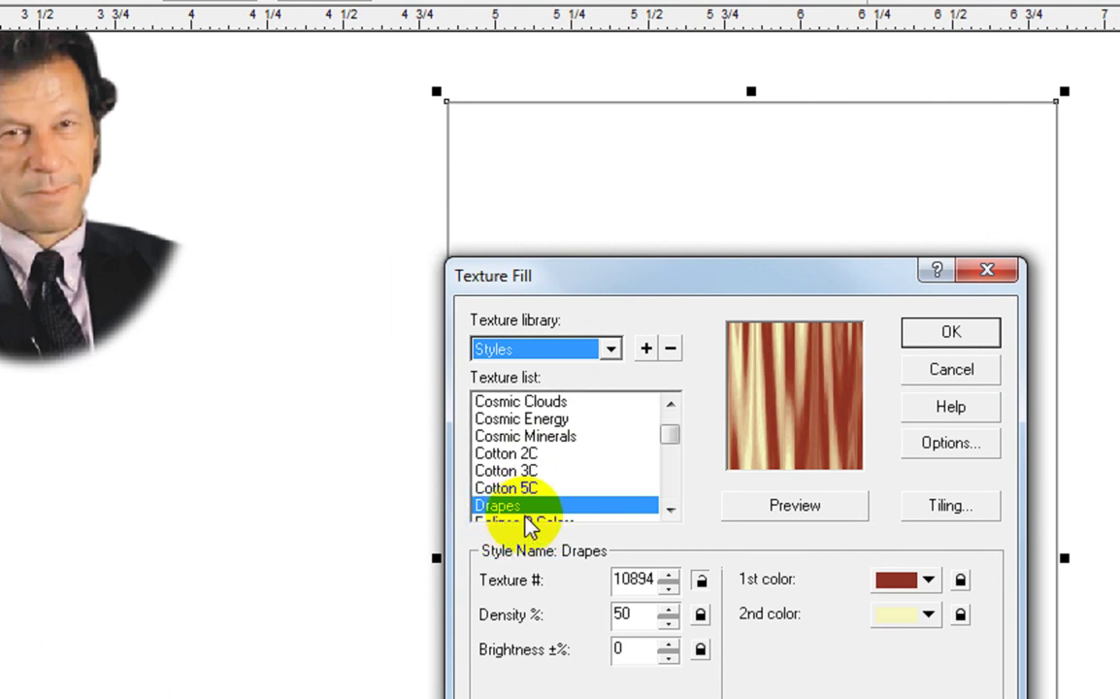
left_click(812, 374)
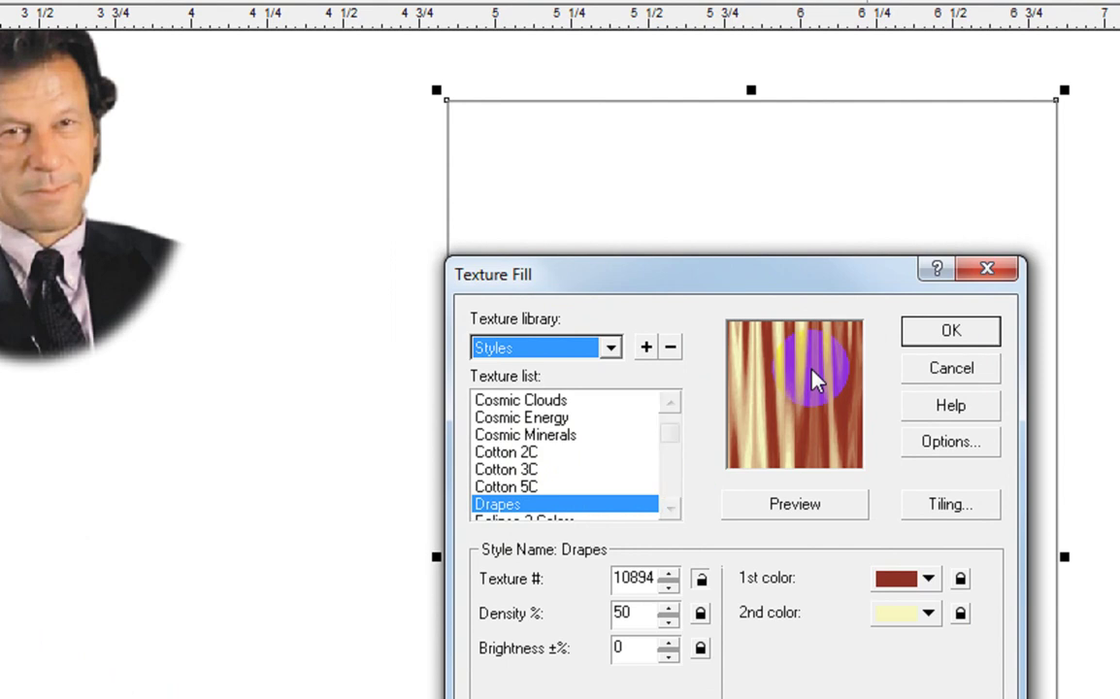
left_click(762, 444)
left_click(794, 355)
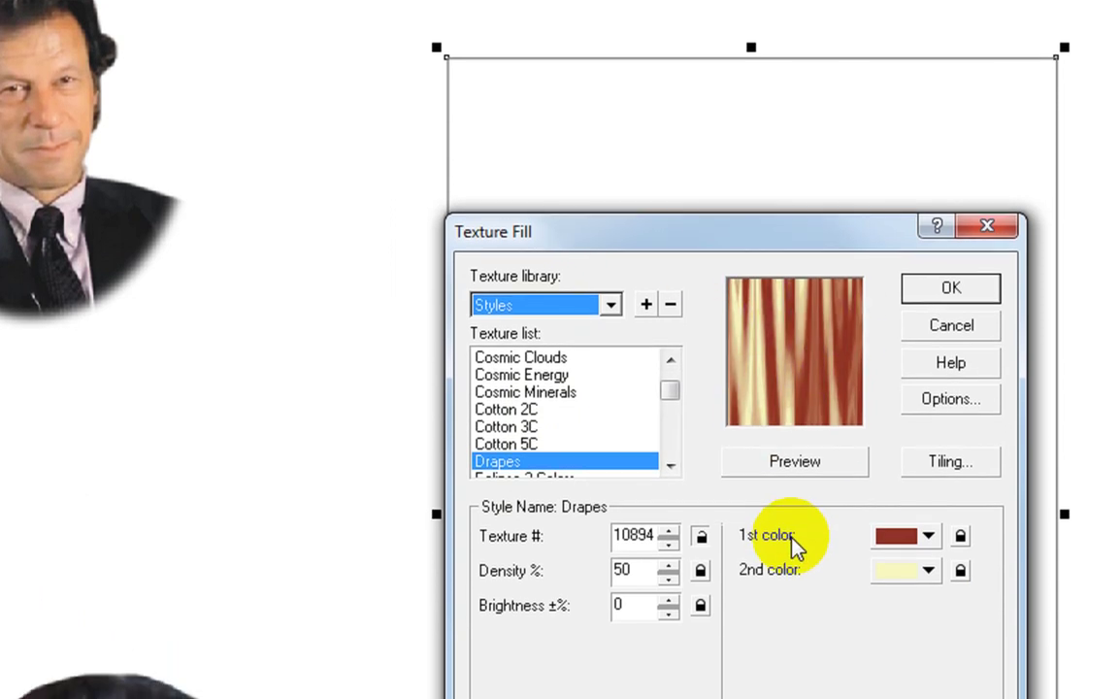
Set the texture's first colour to CMYK Red
left_click(898, 536)
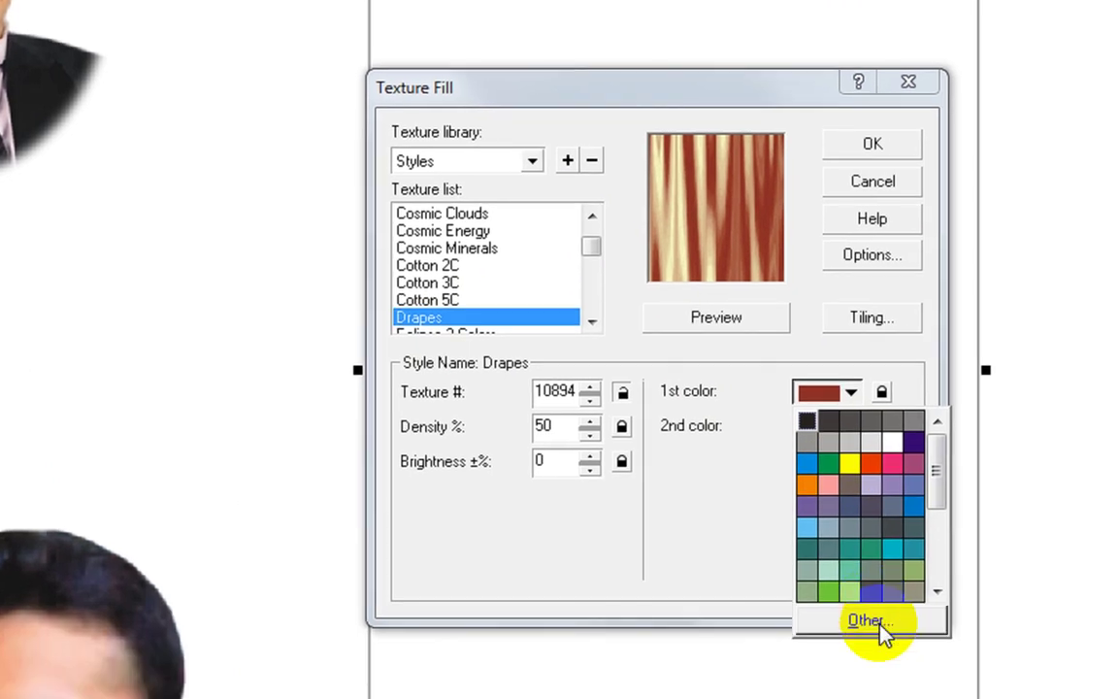
left_click(820, 556)
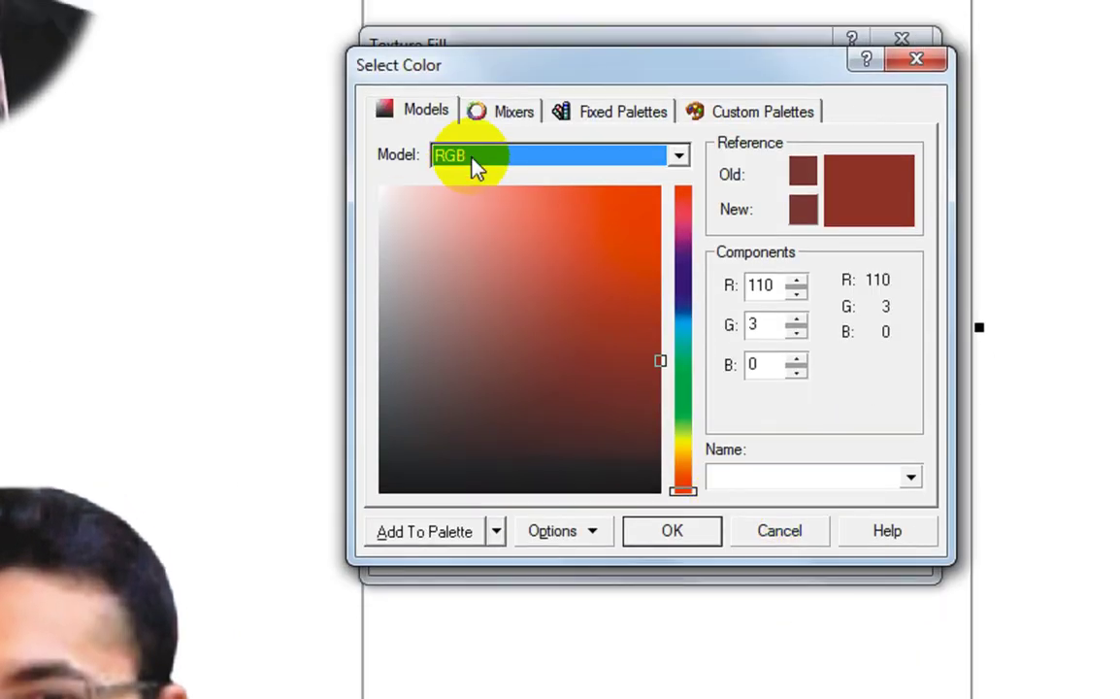
left_click(466, 167)
left_click(457, 208)
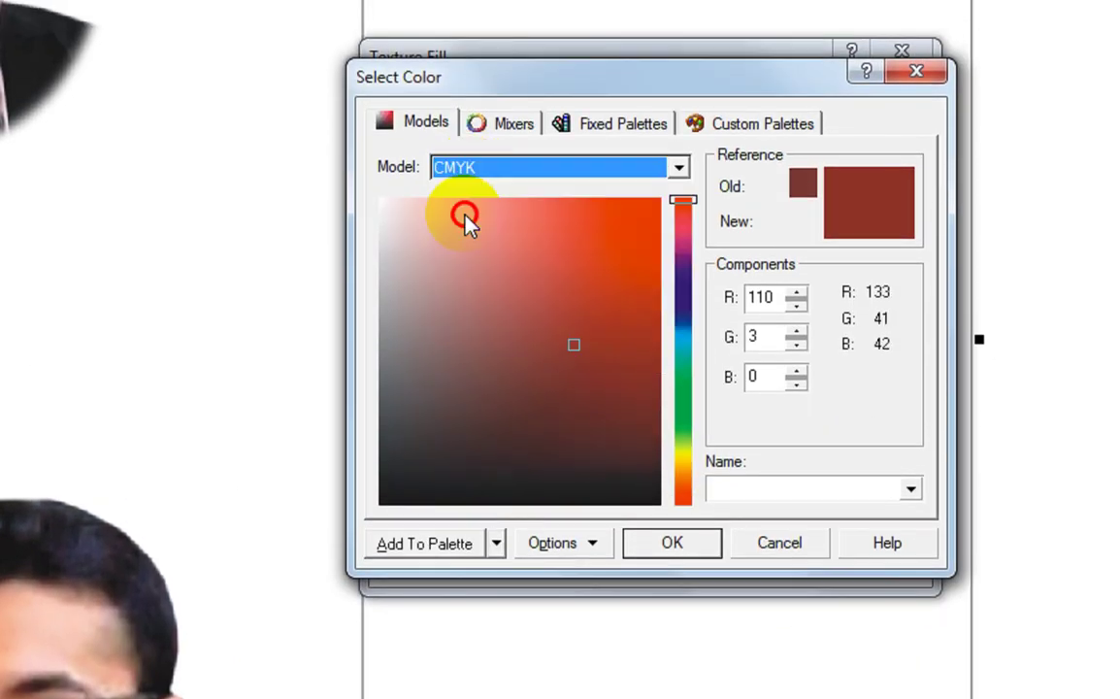
left_click(764, 487)
type("Red")
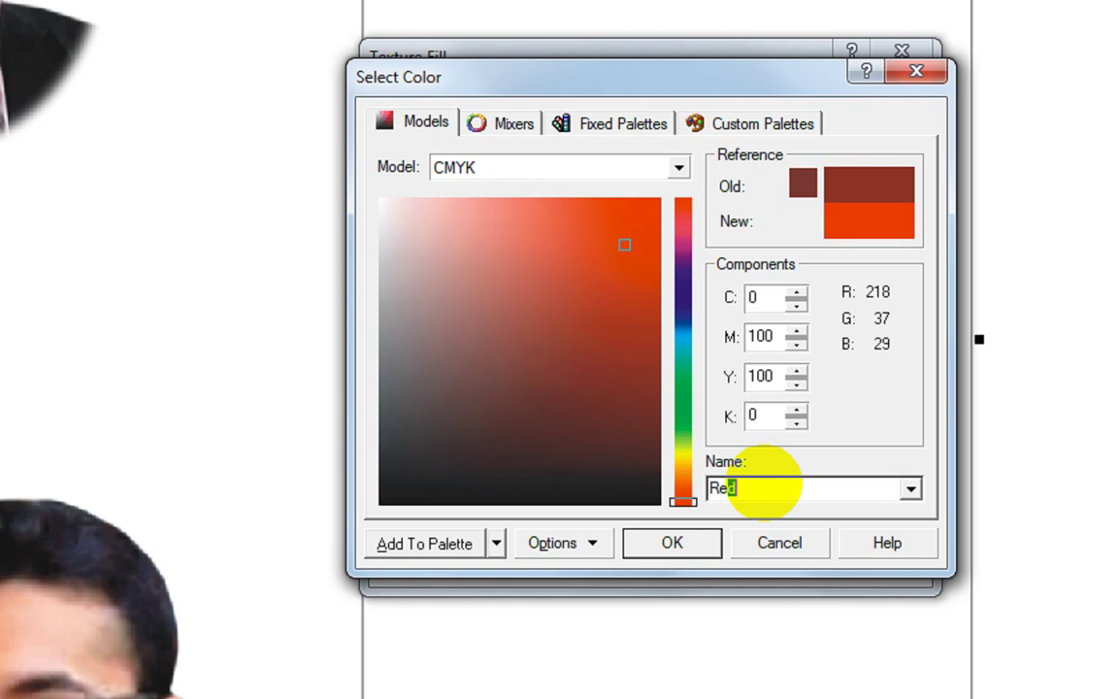
key("Return")
Set the texture's second colour to CMYK Chartreuse
left_click(841, 399)
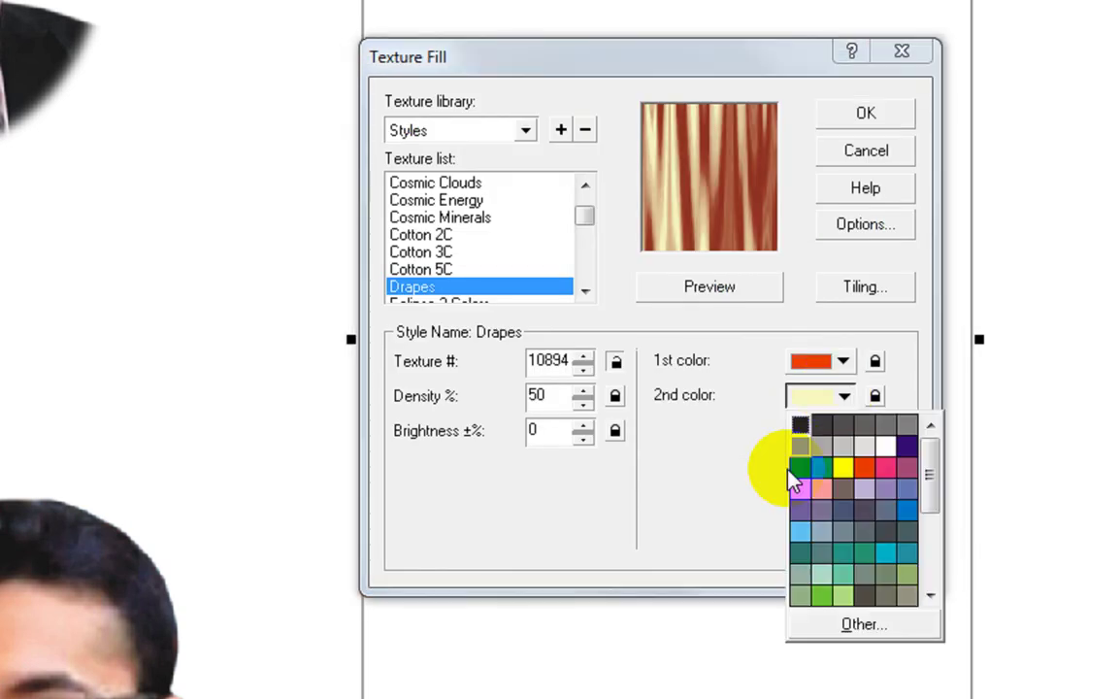
left_click(860, 622)
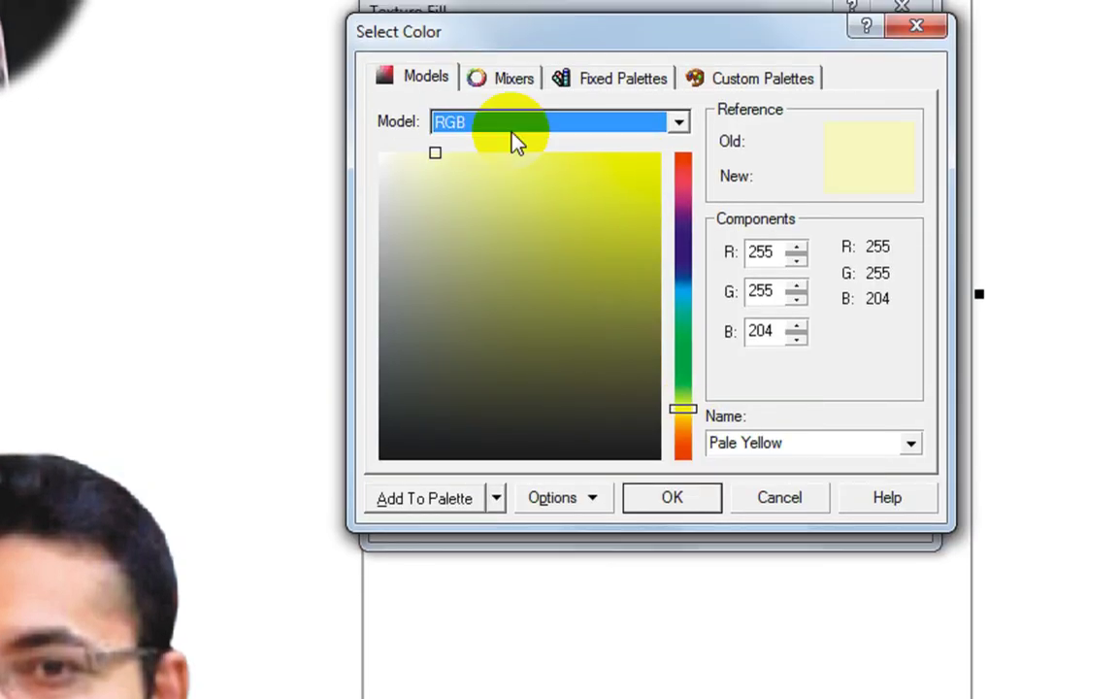
left_click(512, 138)
left_click(483, 180)
left_click(783, 456)
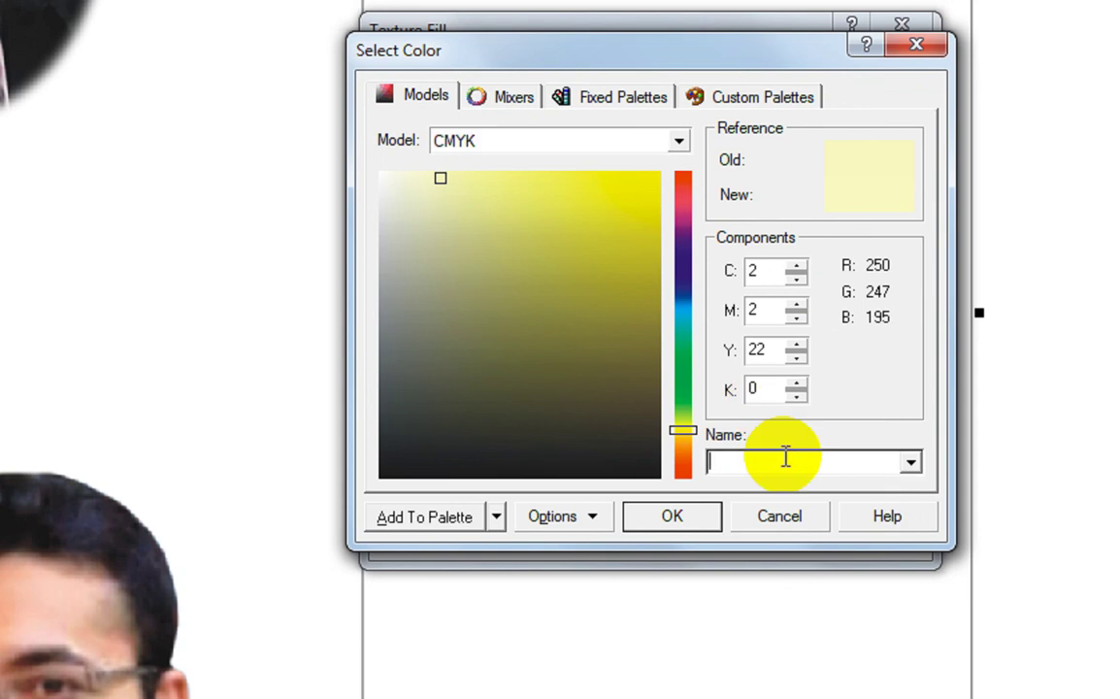
type("Chartreuse")
key("Return")
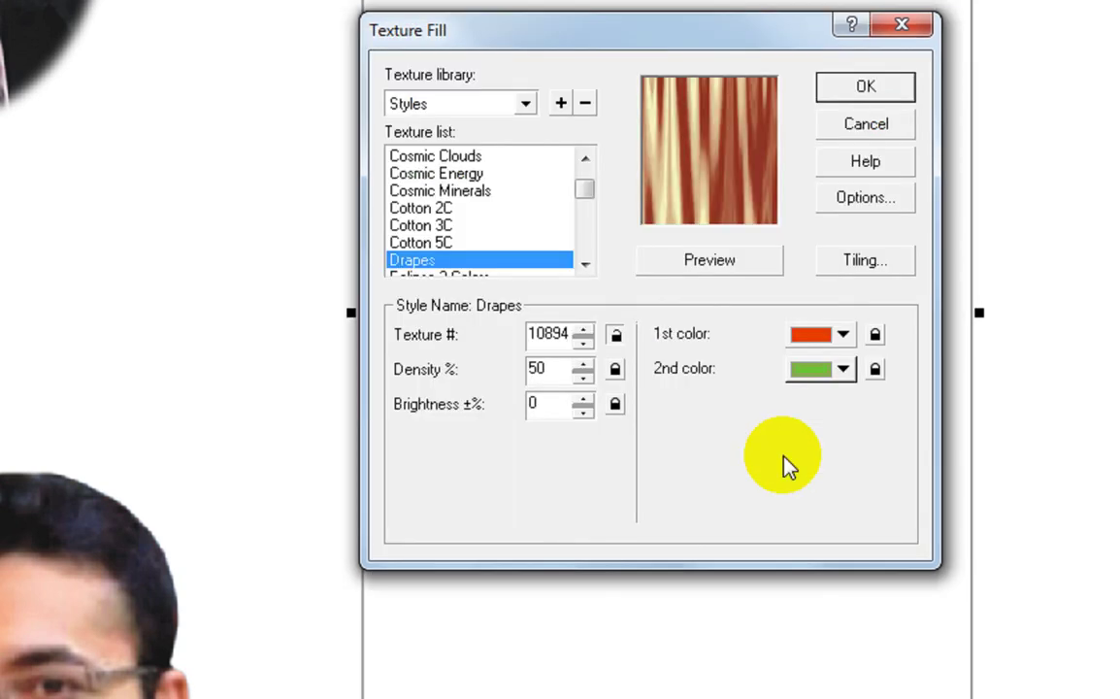
Apply the drapes texture, drop a textured copy to the right, and clear the original's fill
left_click(841, 184)
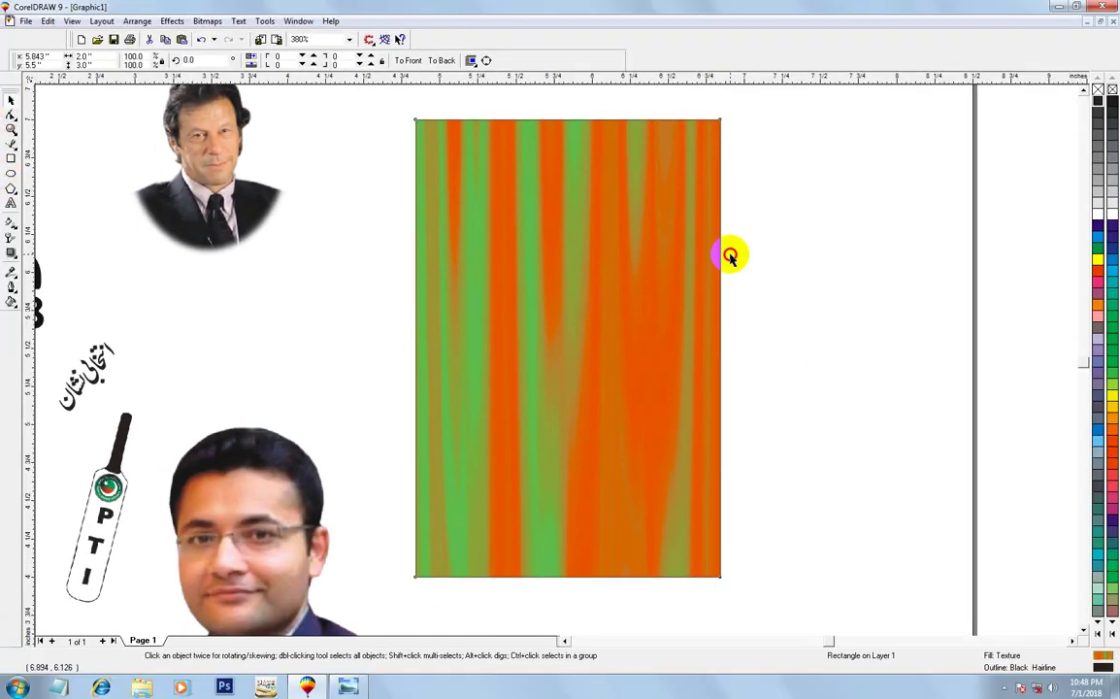
right_click(657, 357)
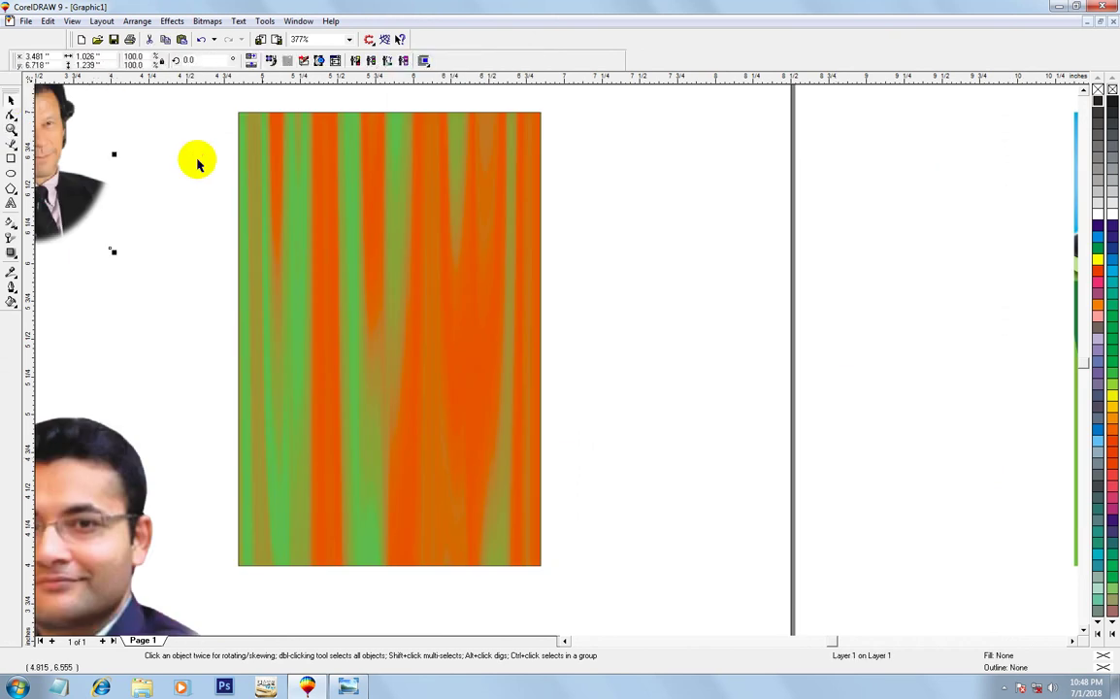
left_click_drag(325, 322, 687, 334)
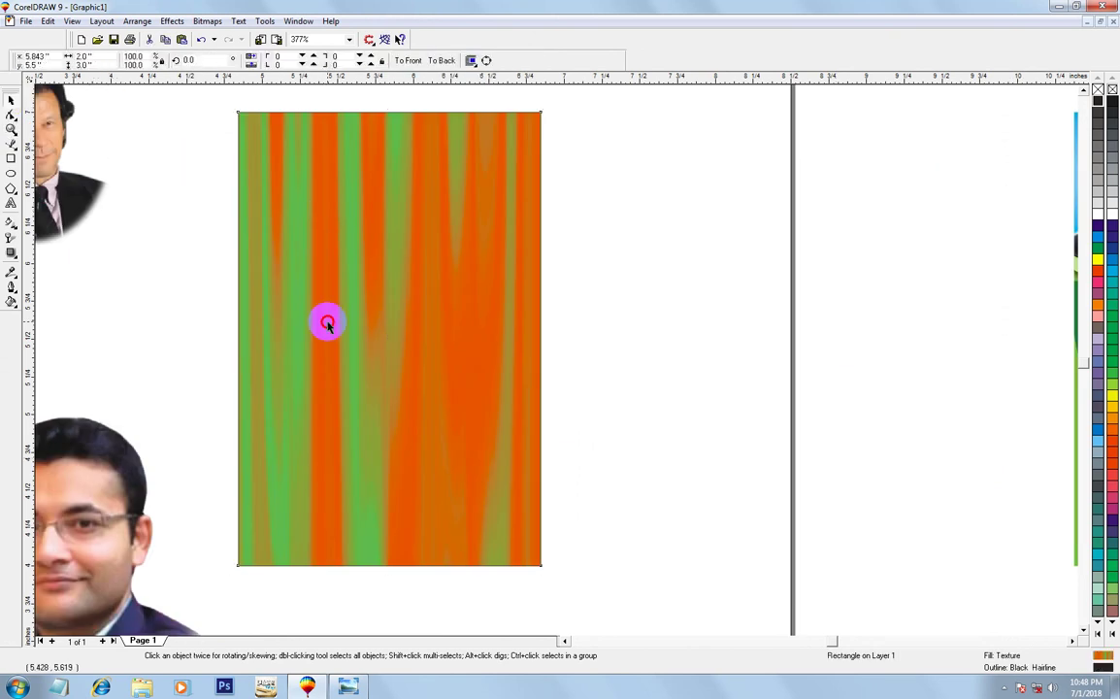
right_click(687, 334)
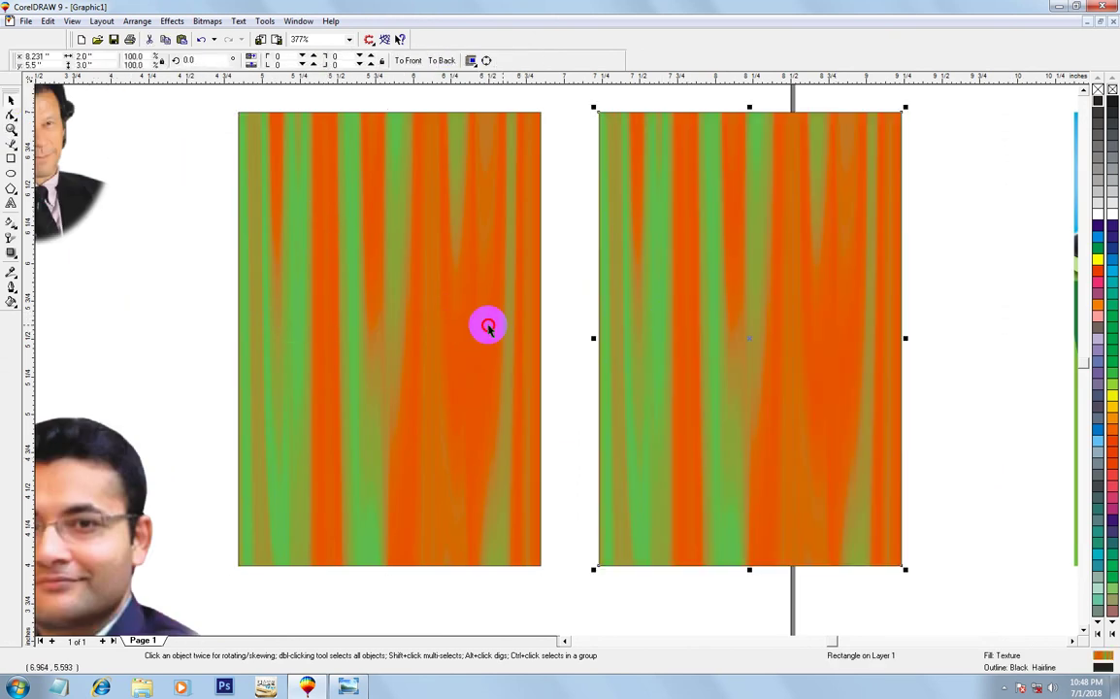
left_click(388, 323)
left_click(1096, 89)
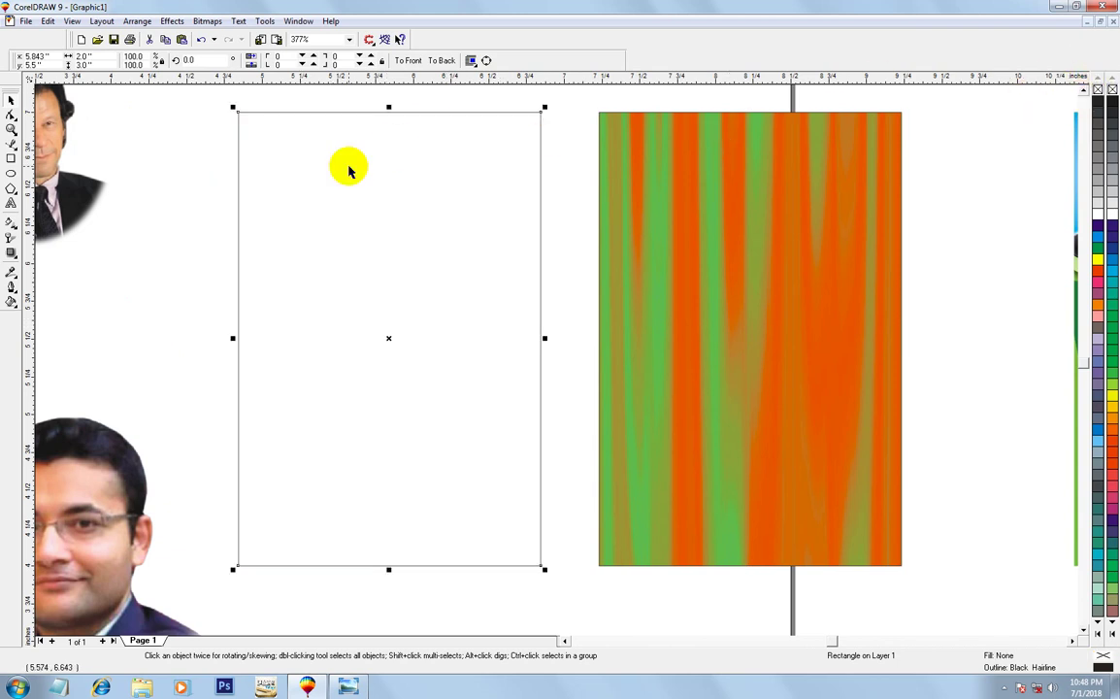
left_click(362, 344)
Remove the drape rectangle's outline, convert it to a bitmap, and enlarge it slightly
left_click(724, 354)
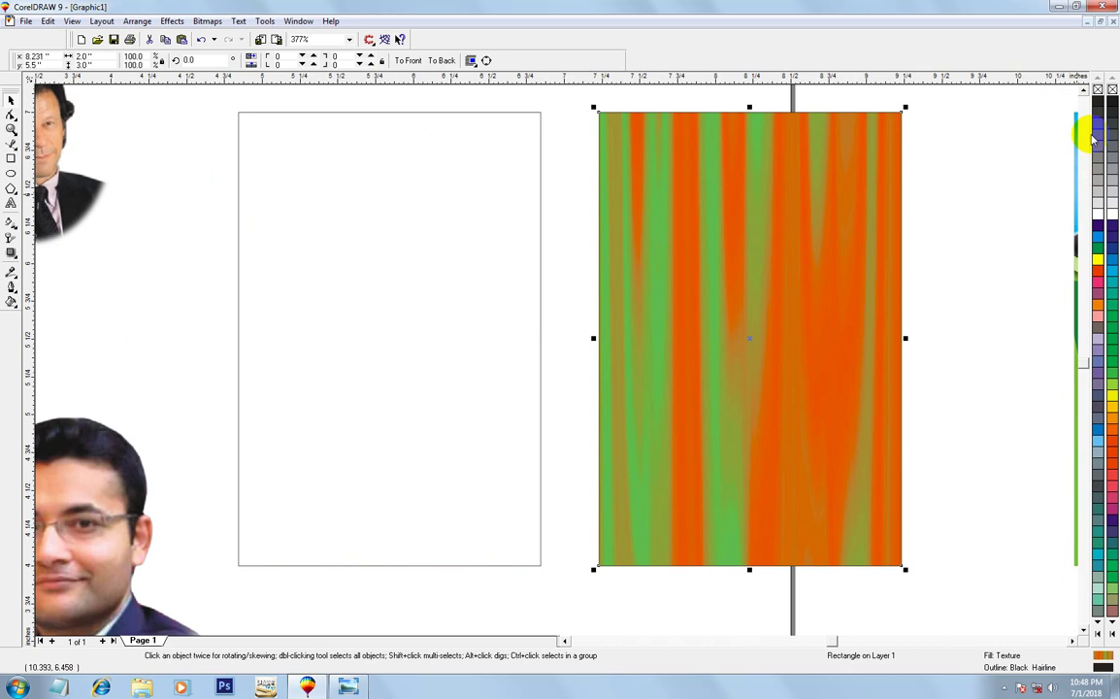
right_click(1096, 90)
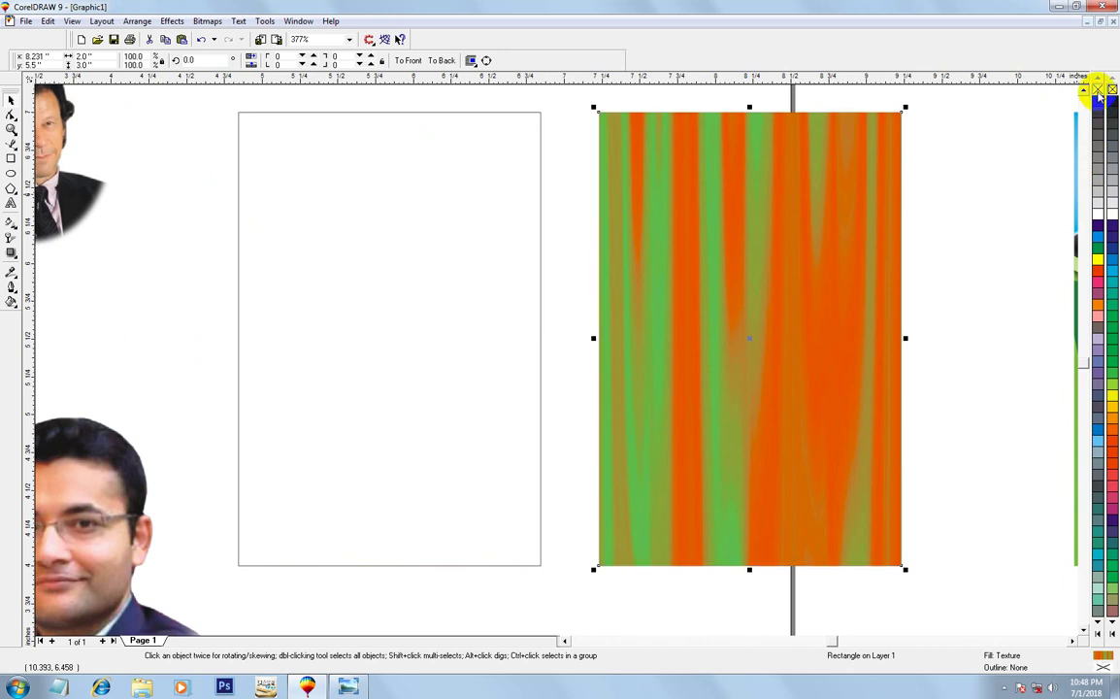
key("alt+b")
key("v")
key("Return")
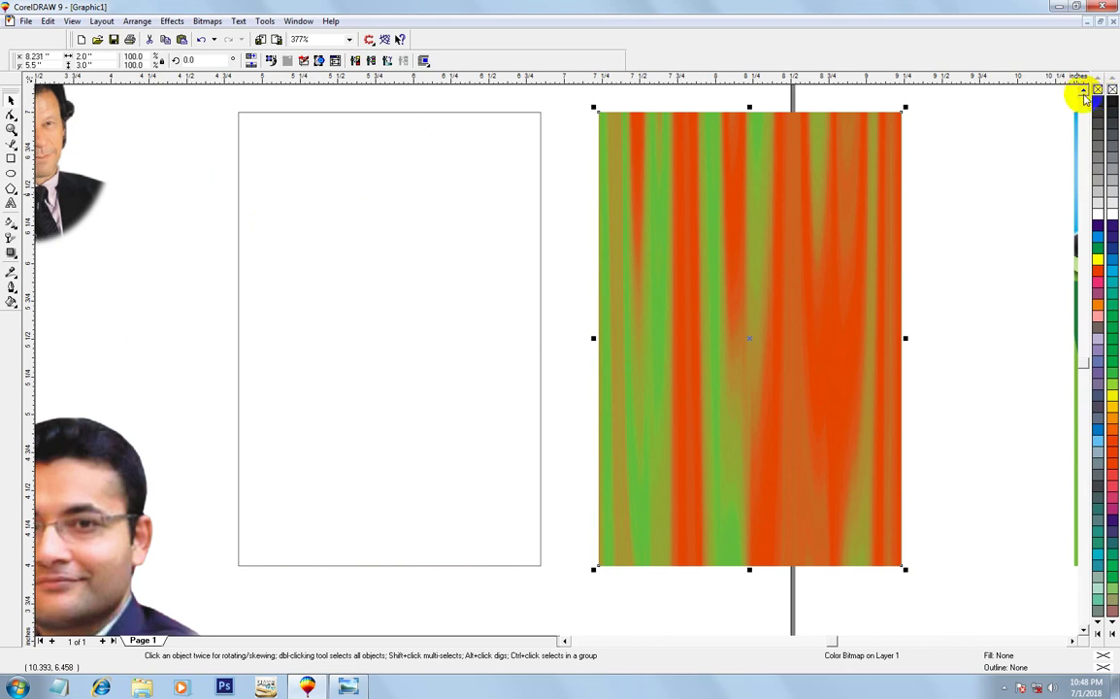
left_click_drag(804, 357, 822, 357)
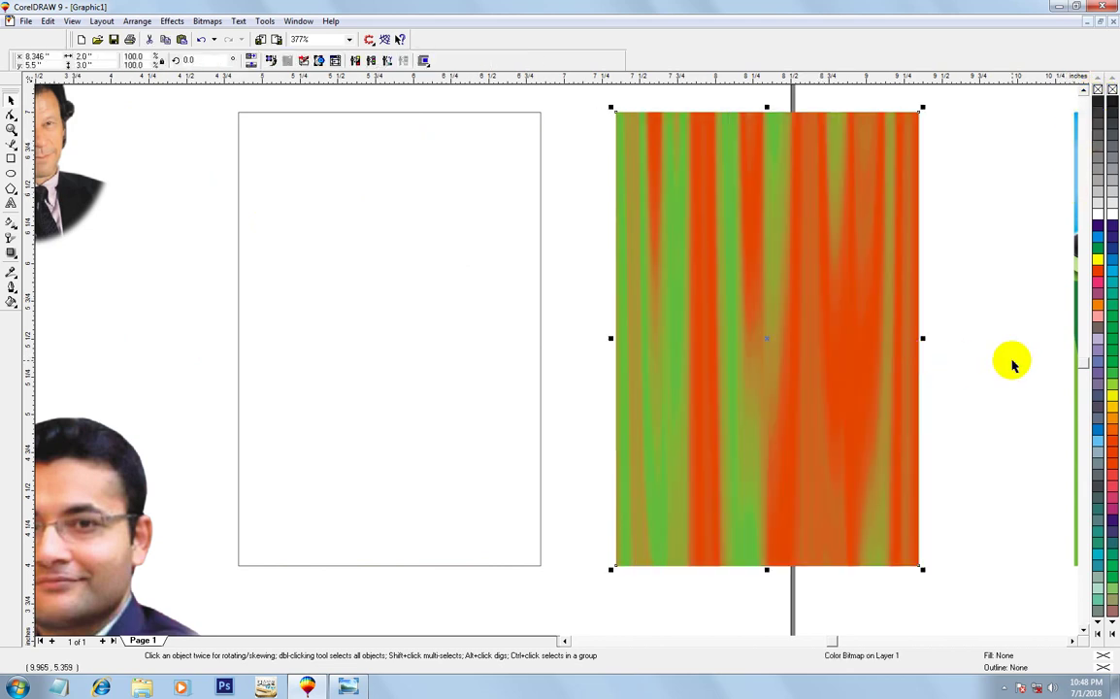
left_click(848, 543)
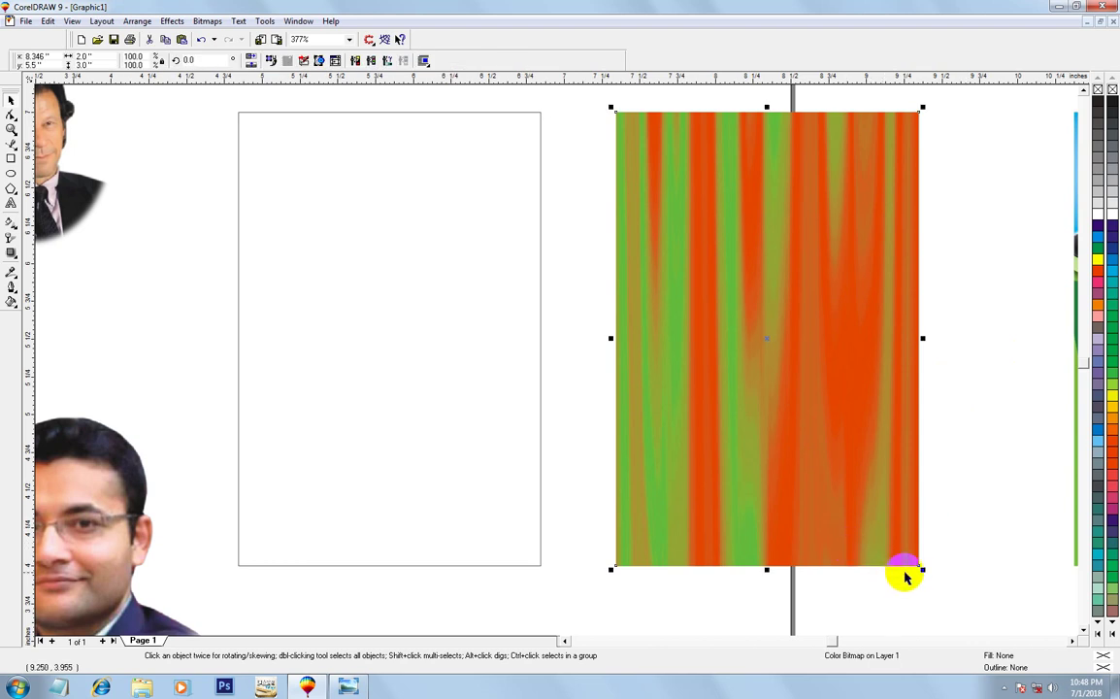
left_click_drag(922, 573, 933, 585)
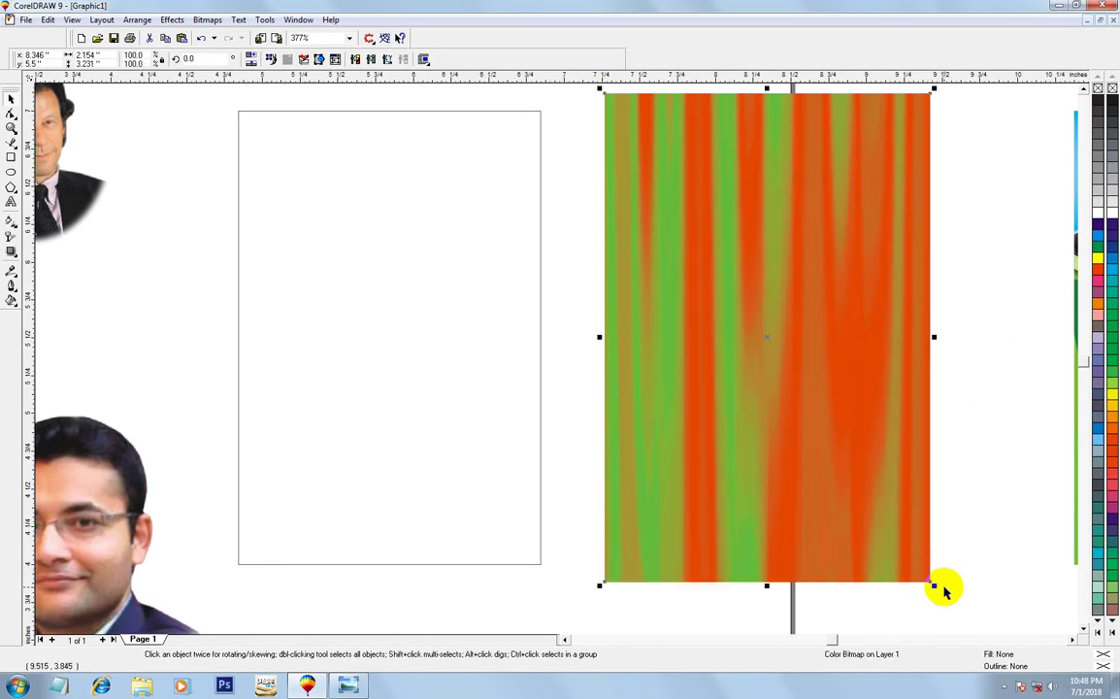
Centre the drape bitmap on the white rectangle and PowerClip it inside
left_click(425, 474, "shift")
key("c")
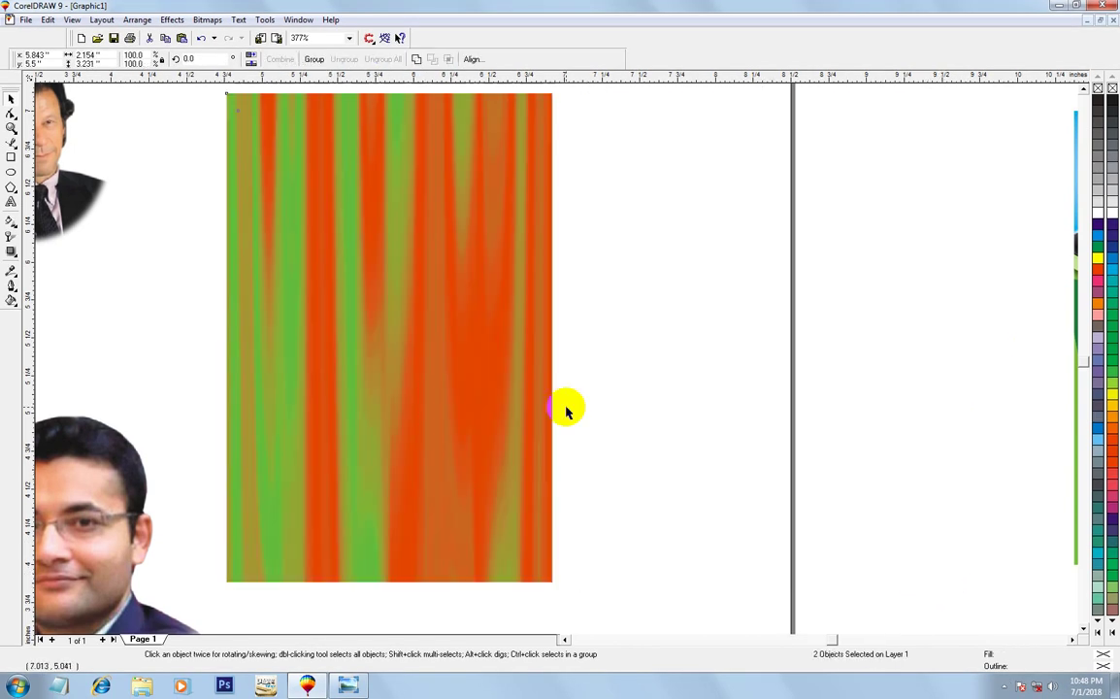
left_click(460, 345)
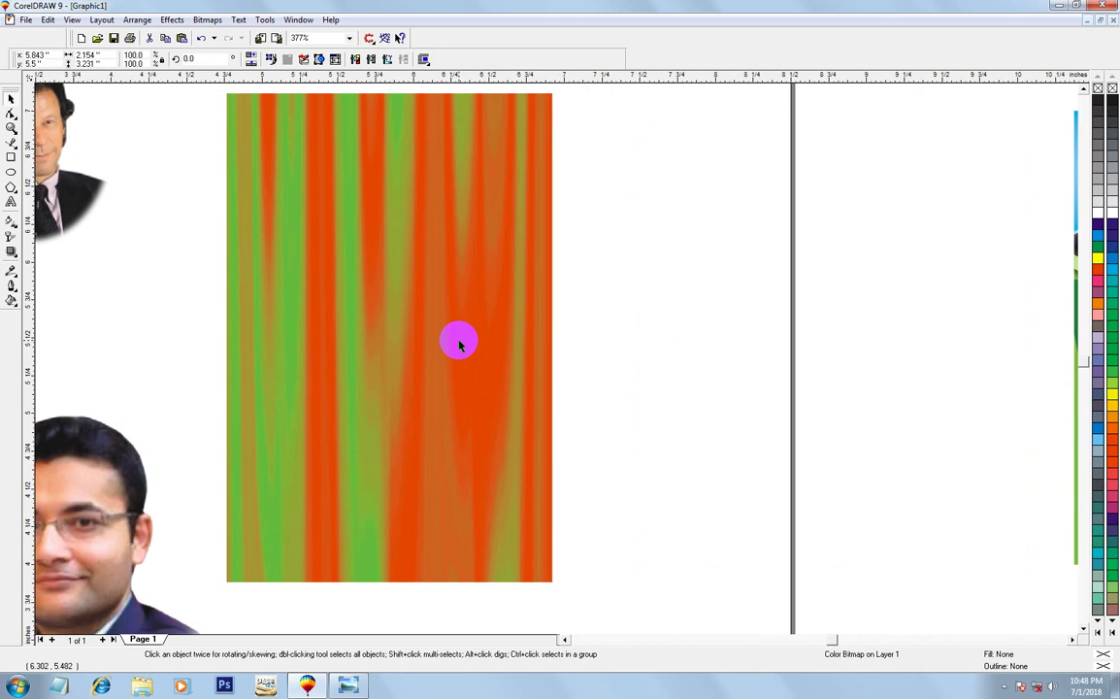
left_click(425, 324)
left_click(583, 265)
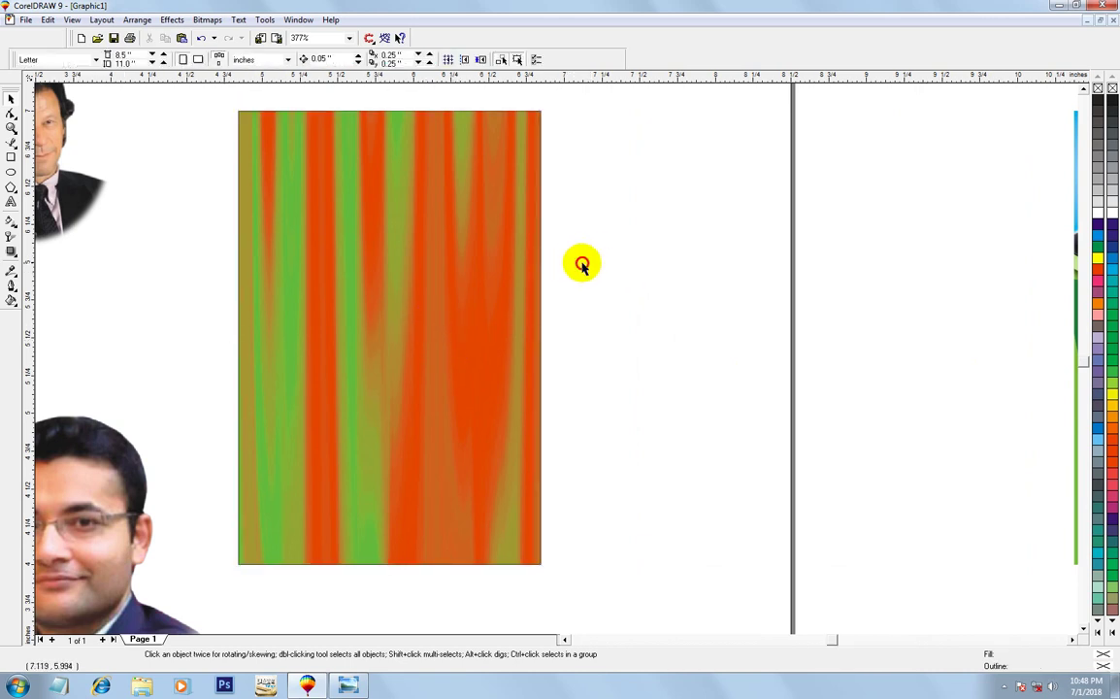
Edit the clip contents to shorten the drape from its top edge
left_click(473, 222, "ctrl")
left_click(475, 180)
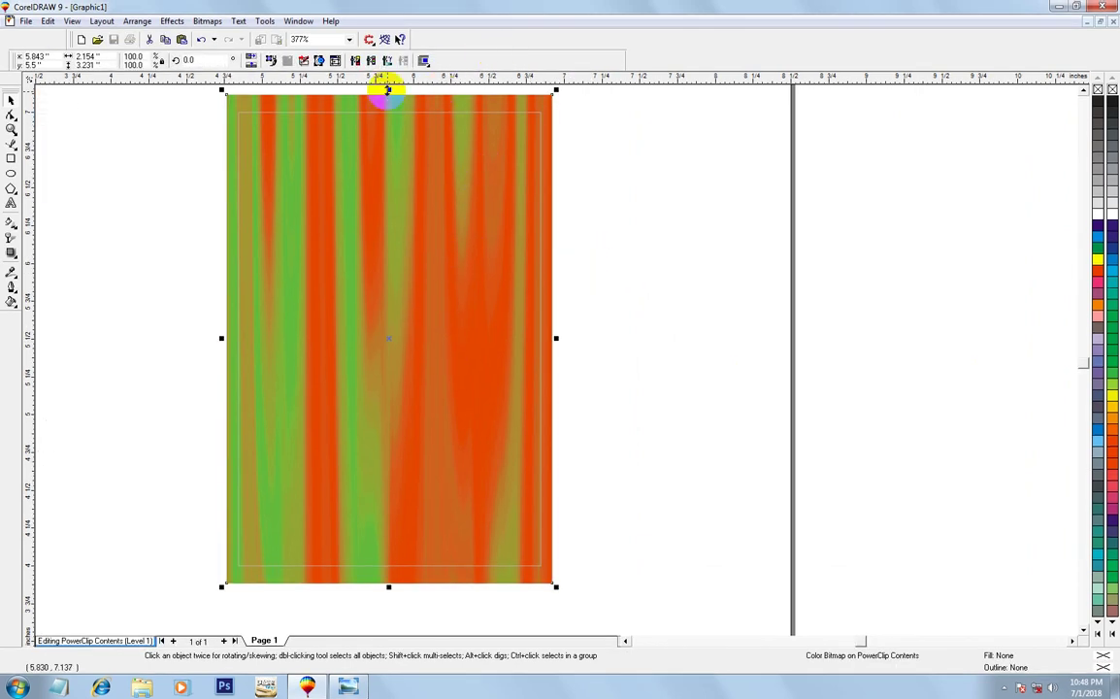
left_click_drag(387, 90, 387, 108)
left_click(680, 252, "ctrl")
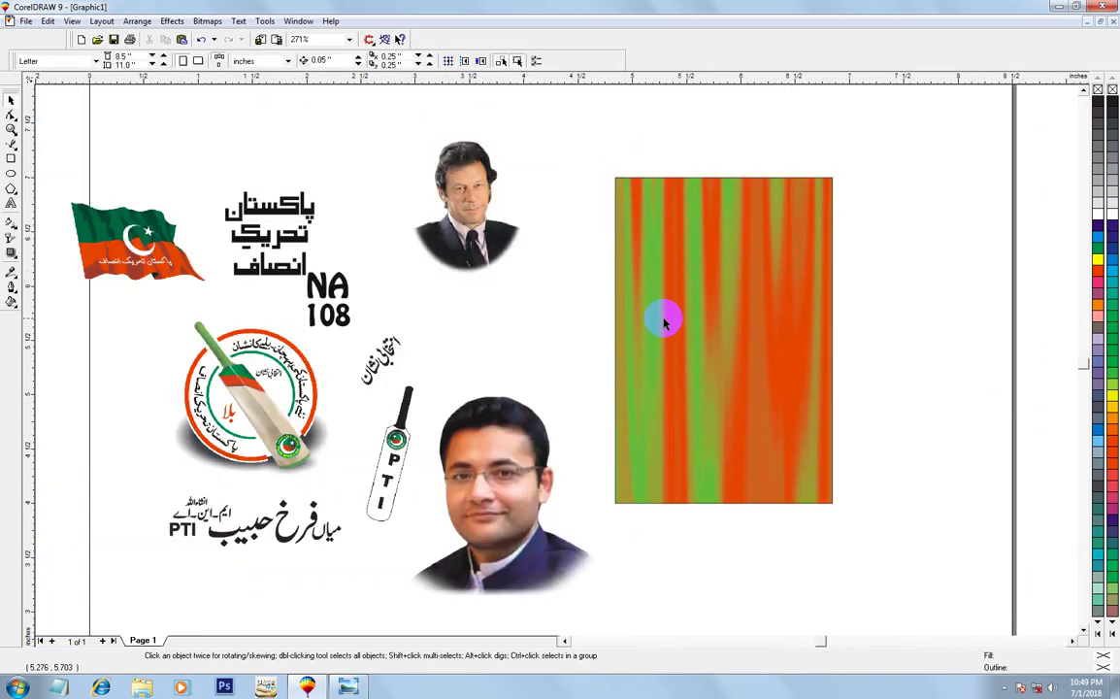
left_click(738, 323)
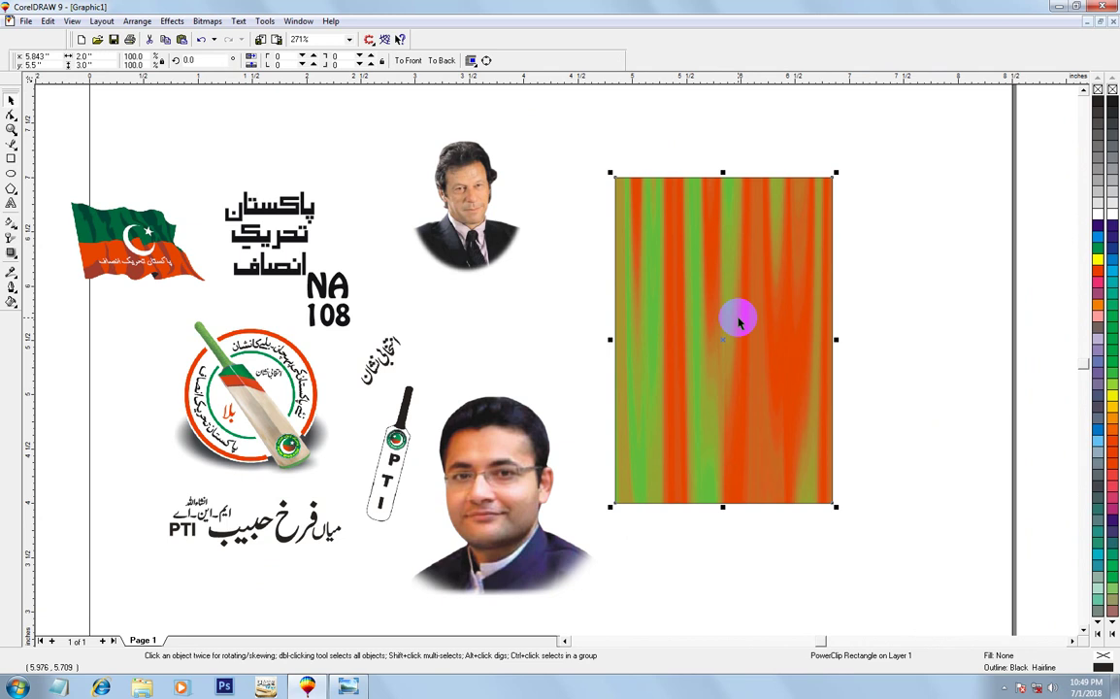
Draw a circle over the drape's upper-left area and shift it slightly up-left
key("z")
left_click_drag(492, 130, 873, 373)
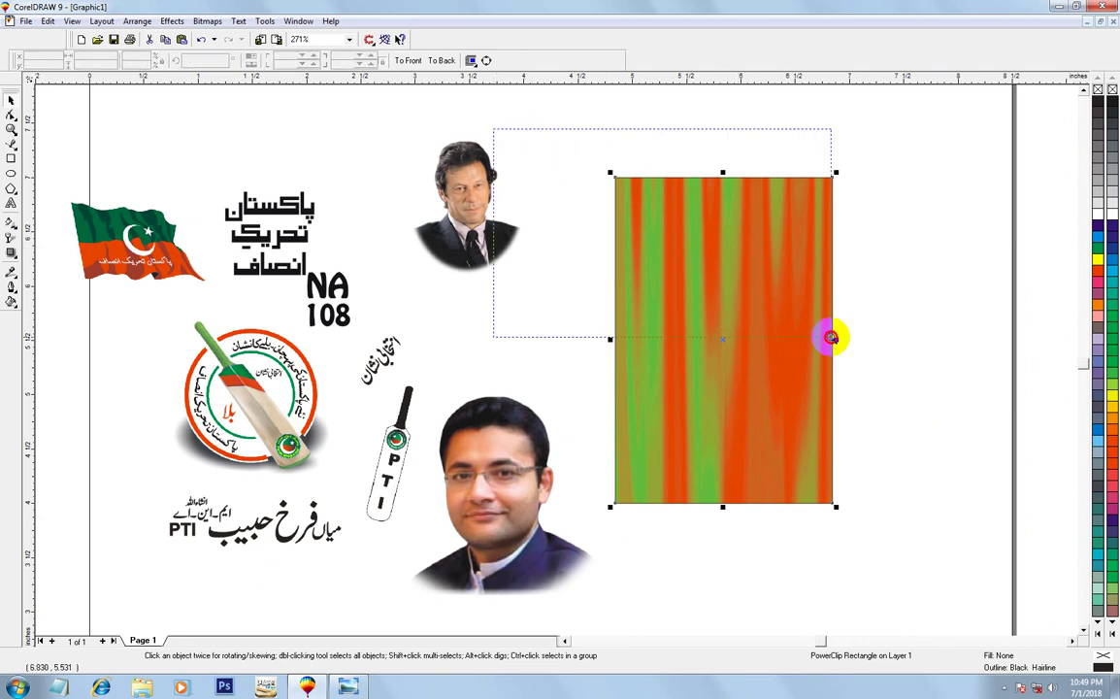
left_click(10, 174)
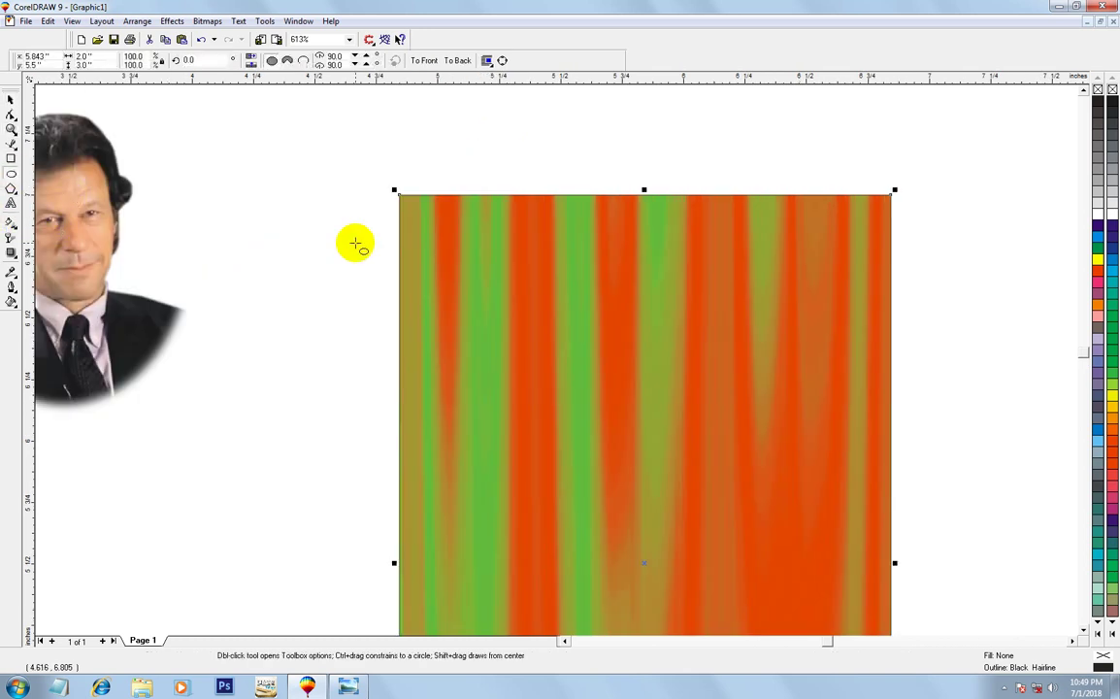
left_click_drag(363, 176, 602, 414)
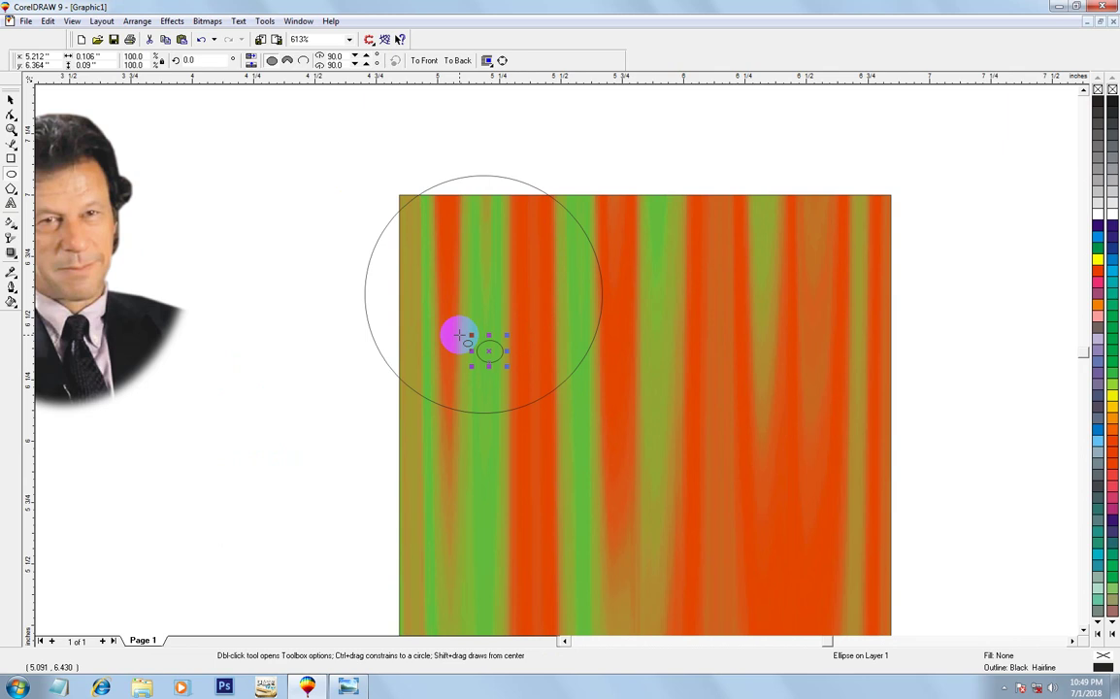
key("ctrl+z")
left_click(11, 100)
left_click_drag(511, 295, 499, 282)
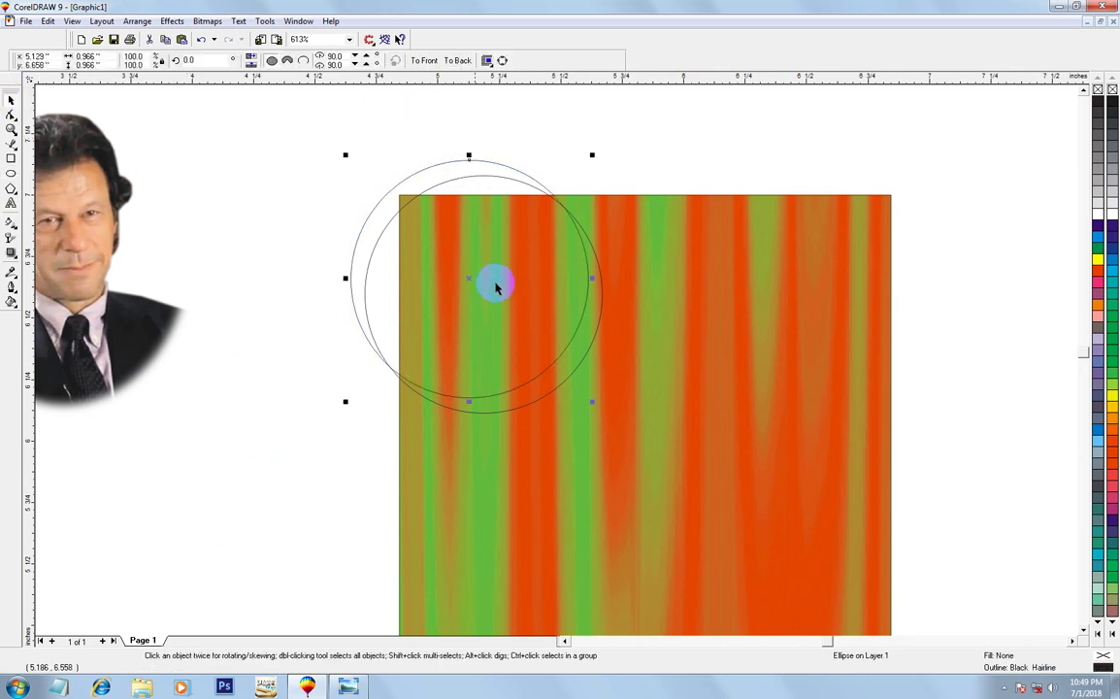
Reposition the other circle over the drape and bring up its Fountain Fill settings
left_click(548, 392)
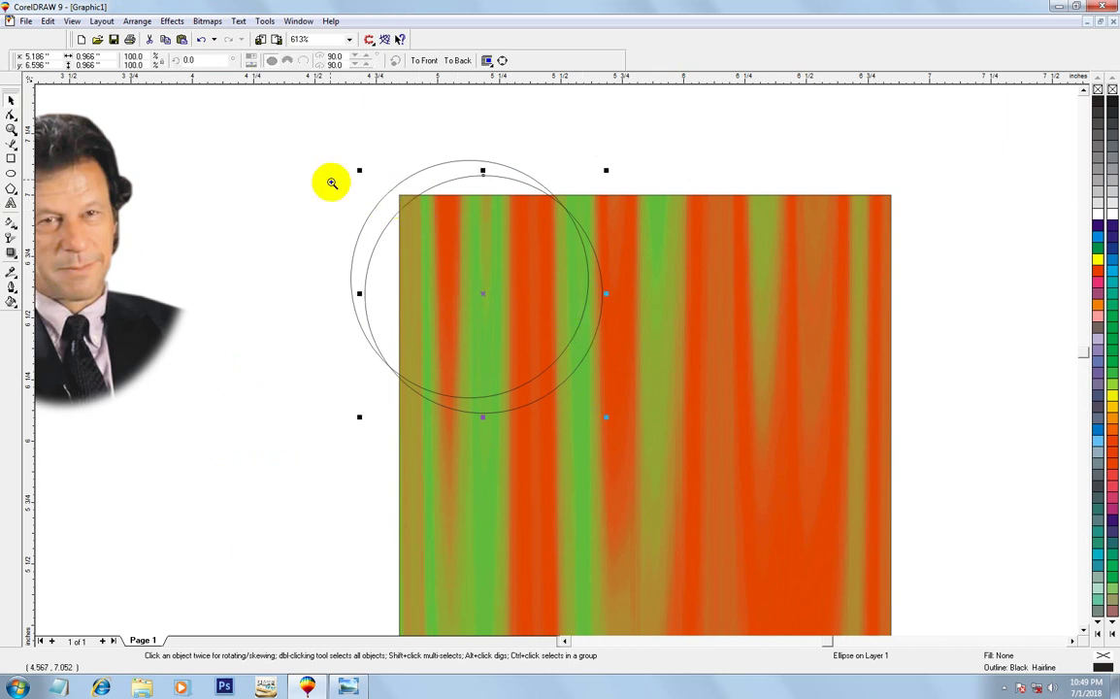
left_click(11, 112)
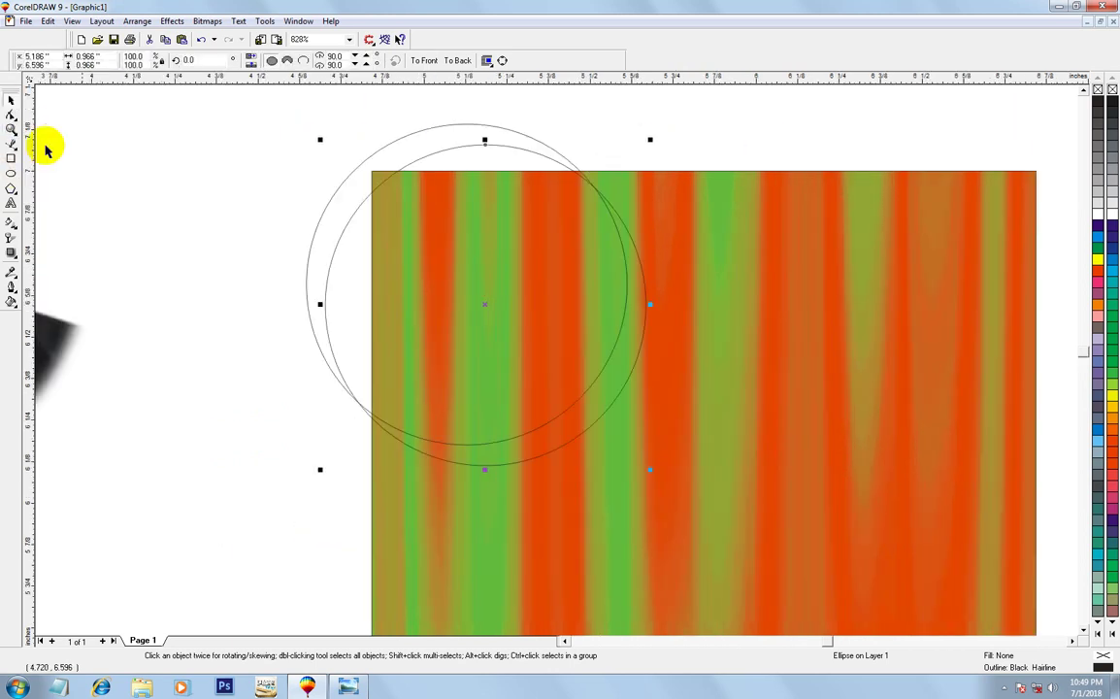
left_click_drag(533, 450, 559, 447)
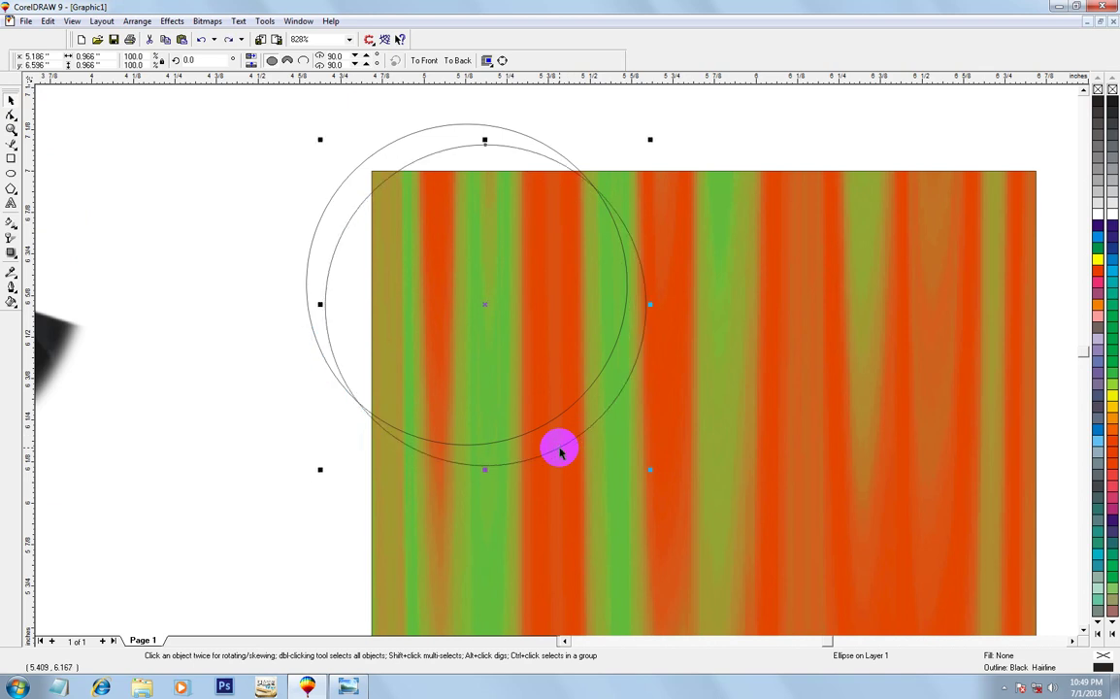
key("F11")
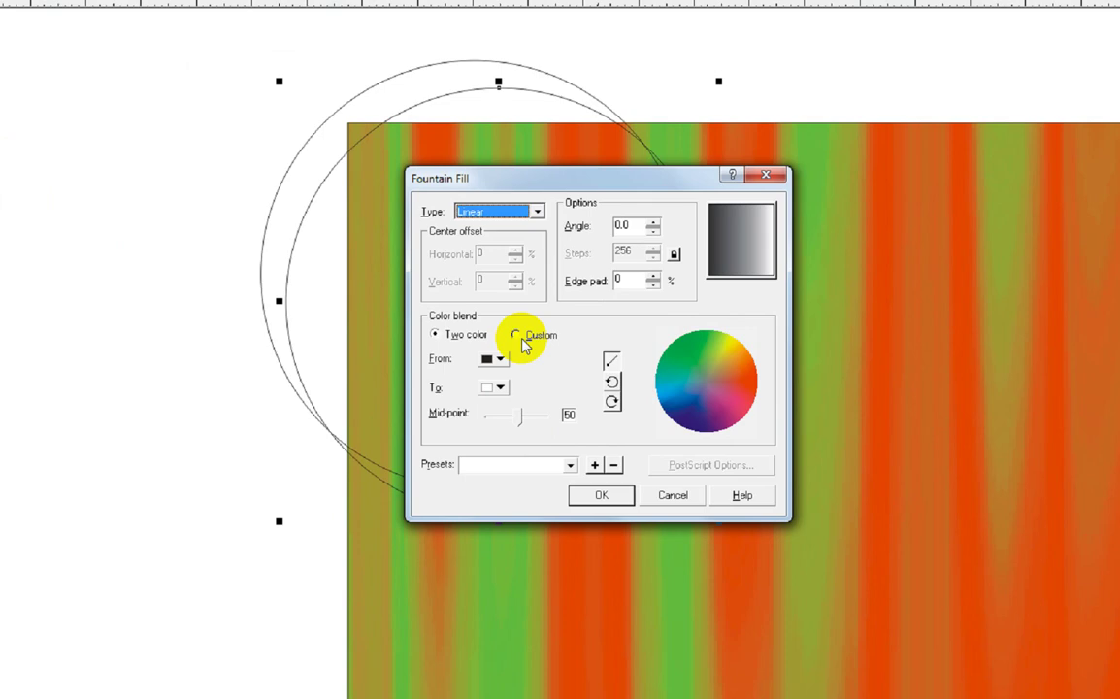
Switch to a custom blend and add colour points across it, up to about 96 percent
left_click(503, 335)
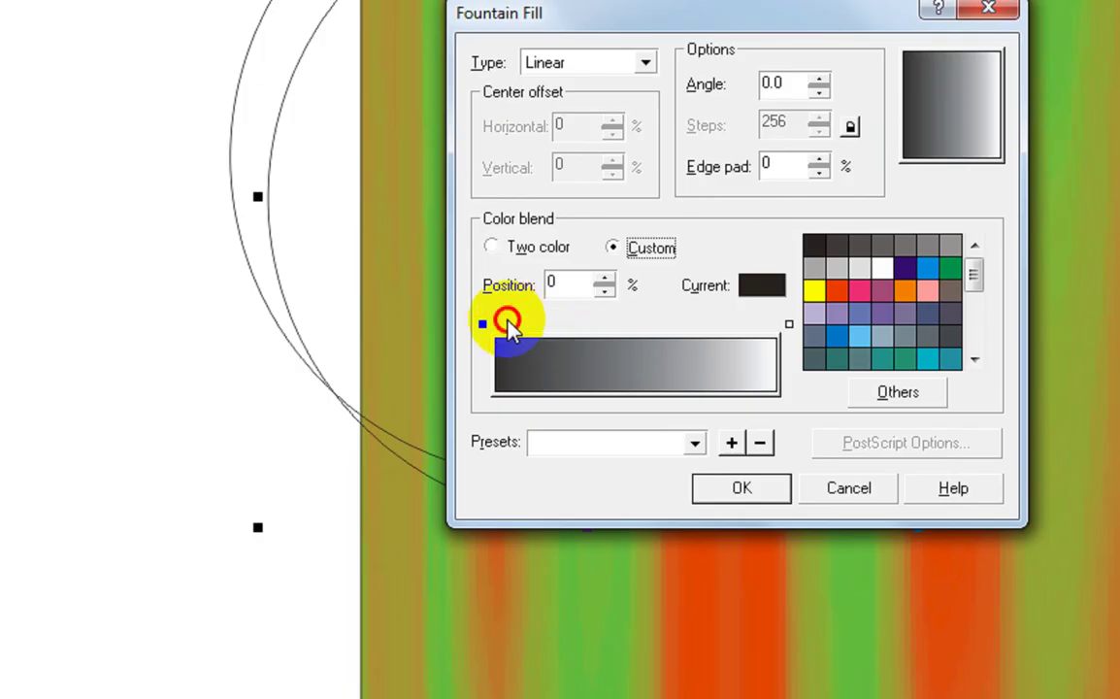
double_click(503, 326)
double_click(524, 326)
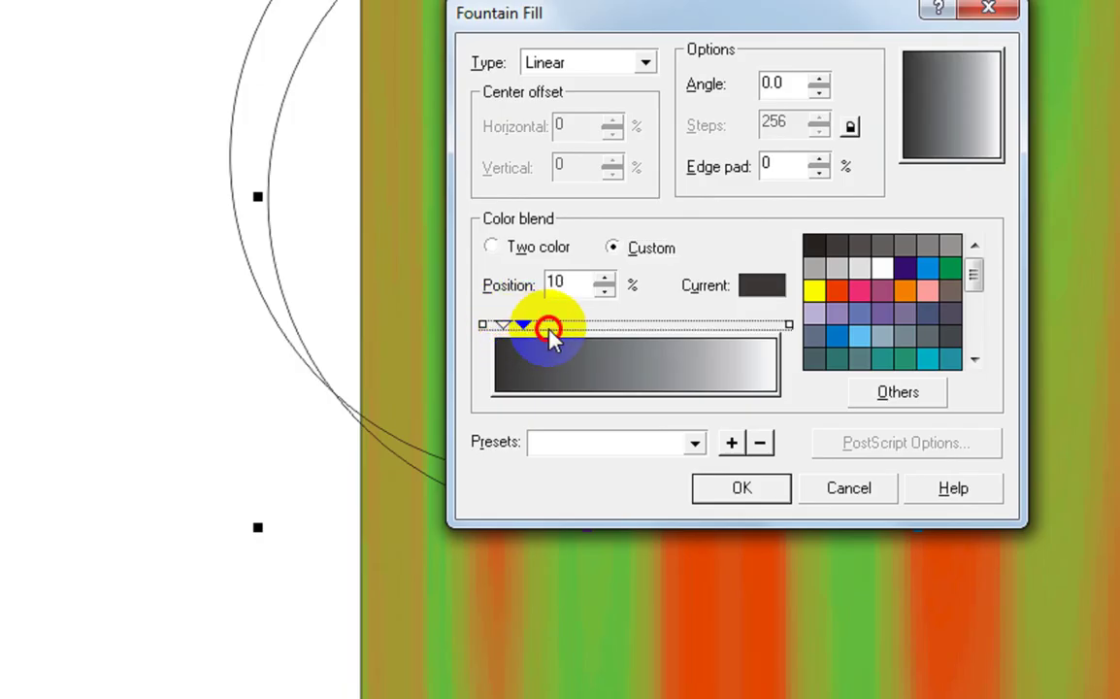
double_click(583, 326)
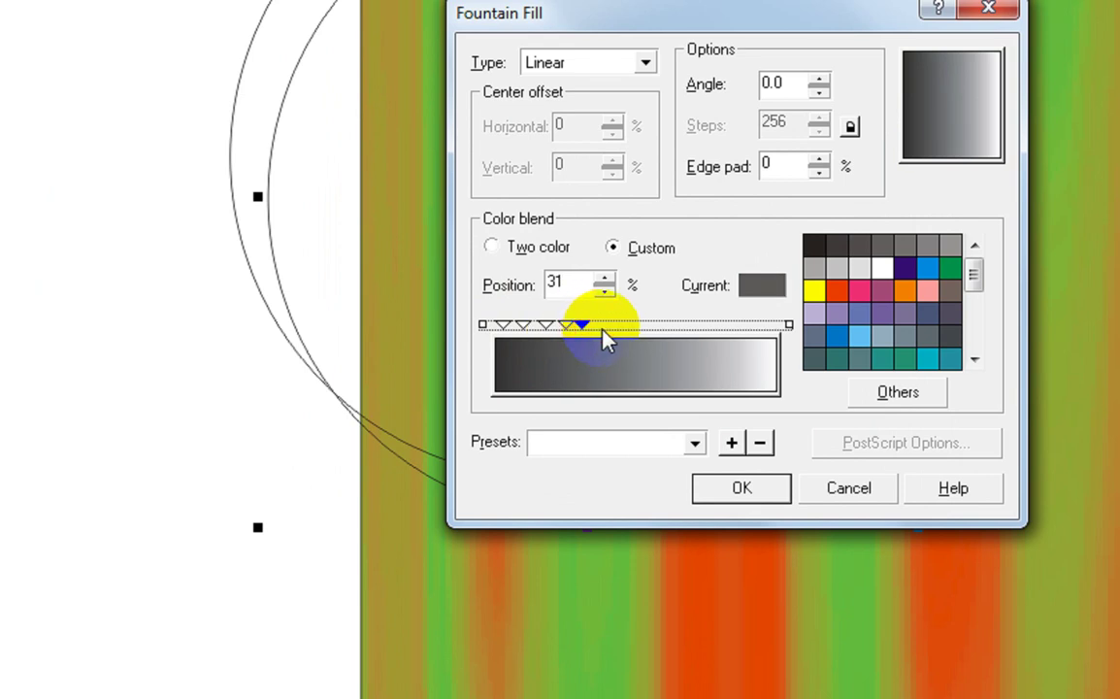
double_click(599, 326)
double_click(654, 326)
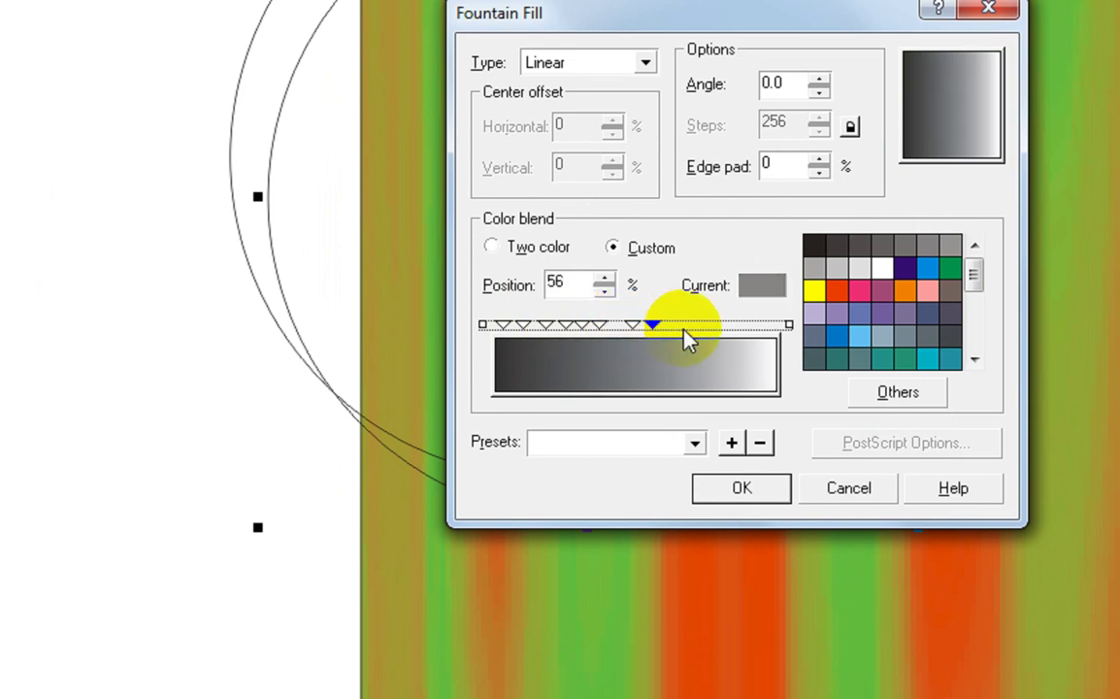
double_click(706, 326)
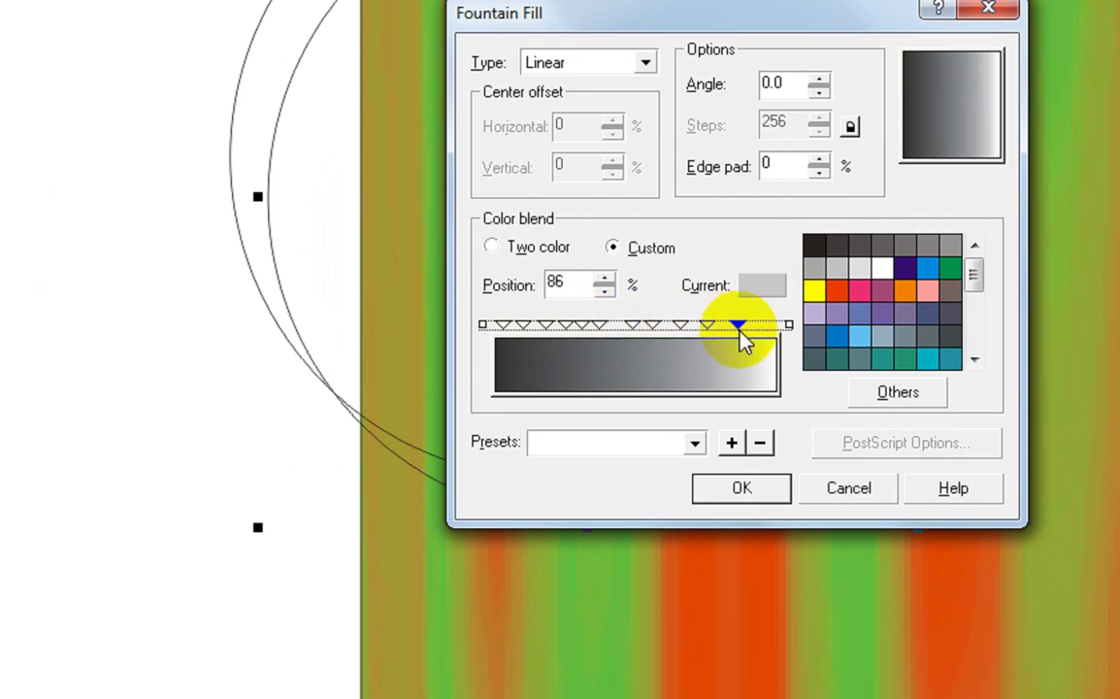
double_click(766, 326)
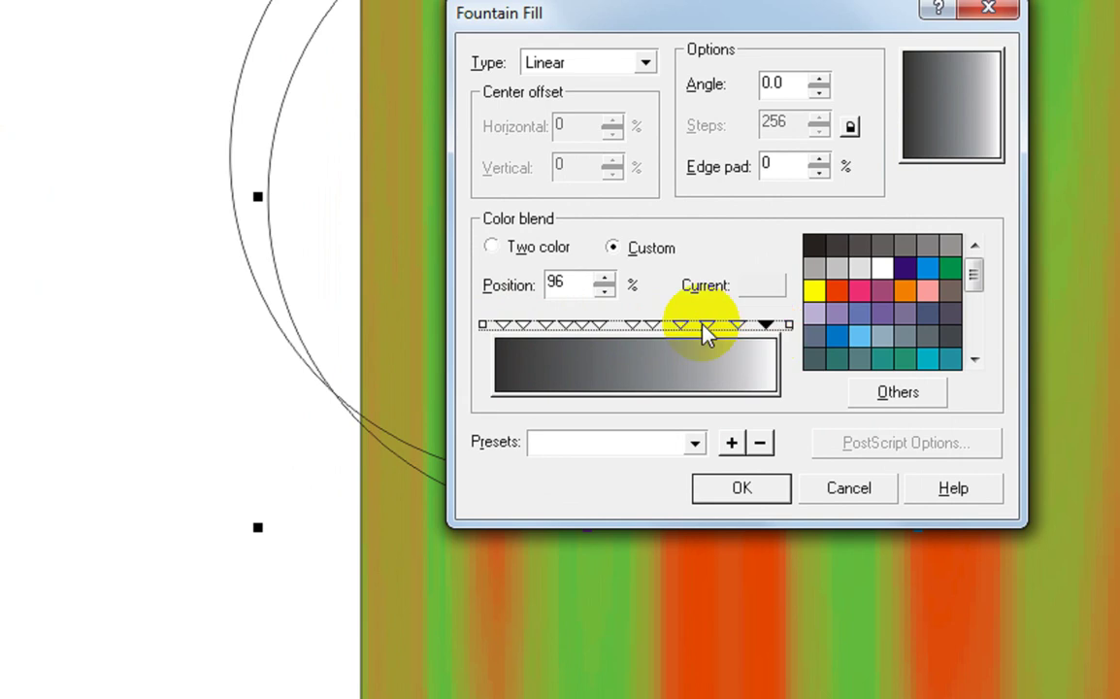
Set the selected blend colour points to Pale Yellow
left_click(482, 326)
left_click(521, 325)
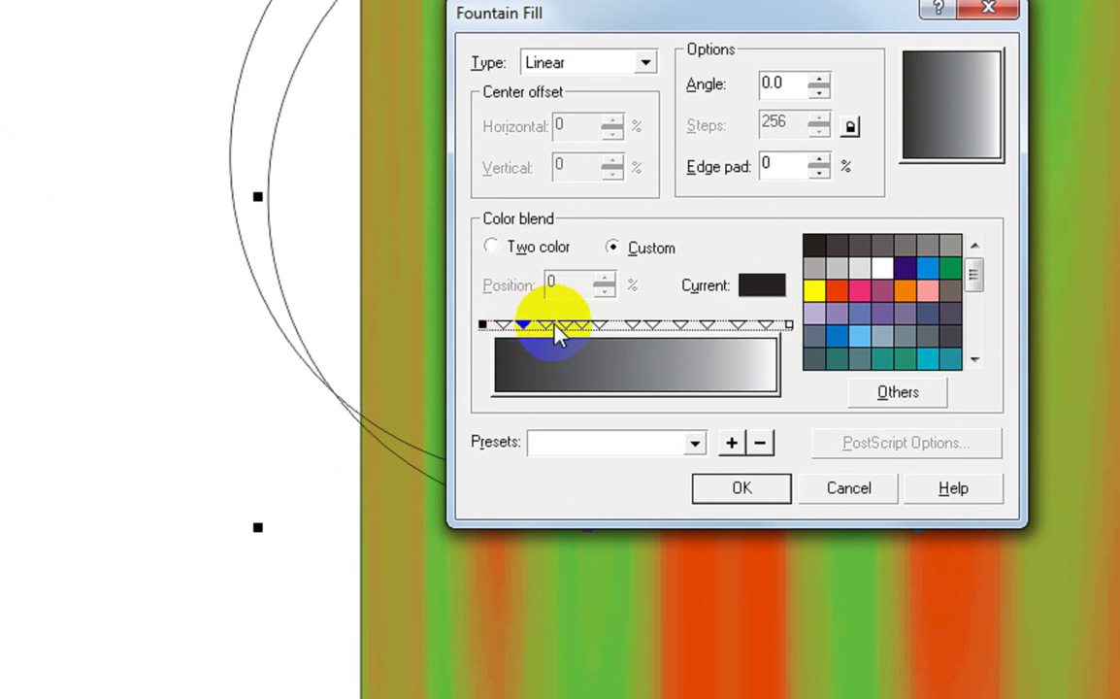
left_click(566, 325)
left_click(597, 326)
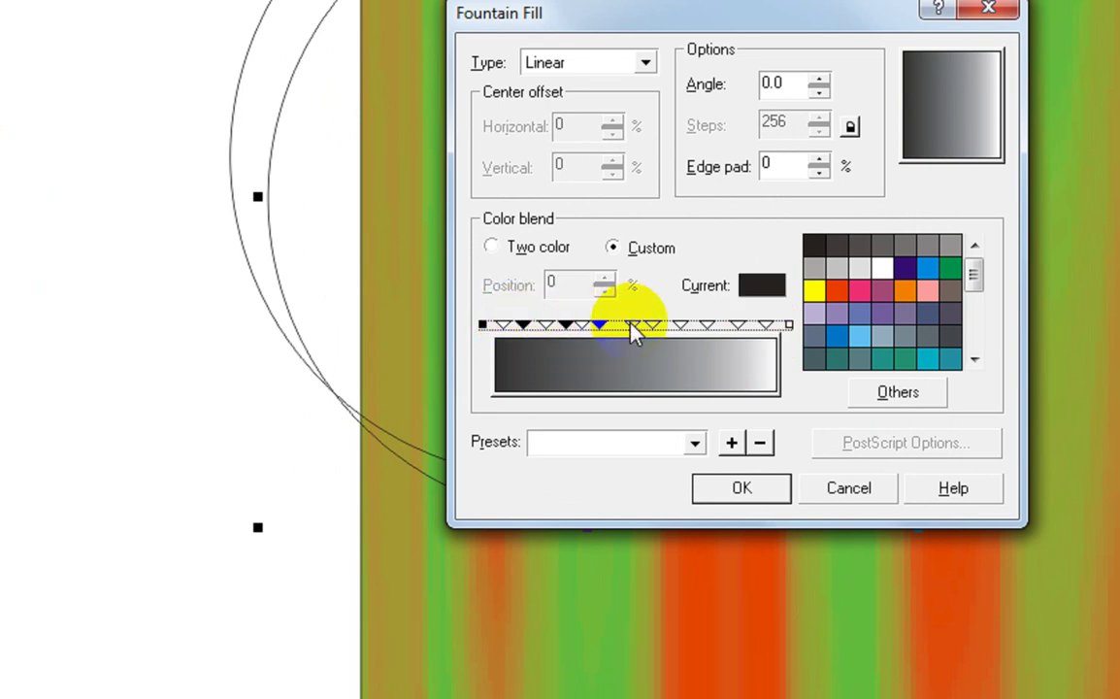
left_click(652, 326)
left_click(707, 326)
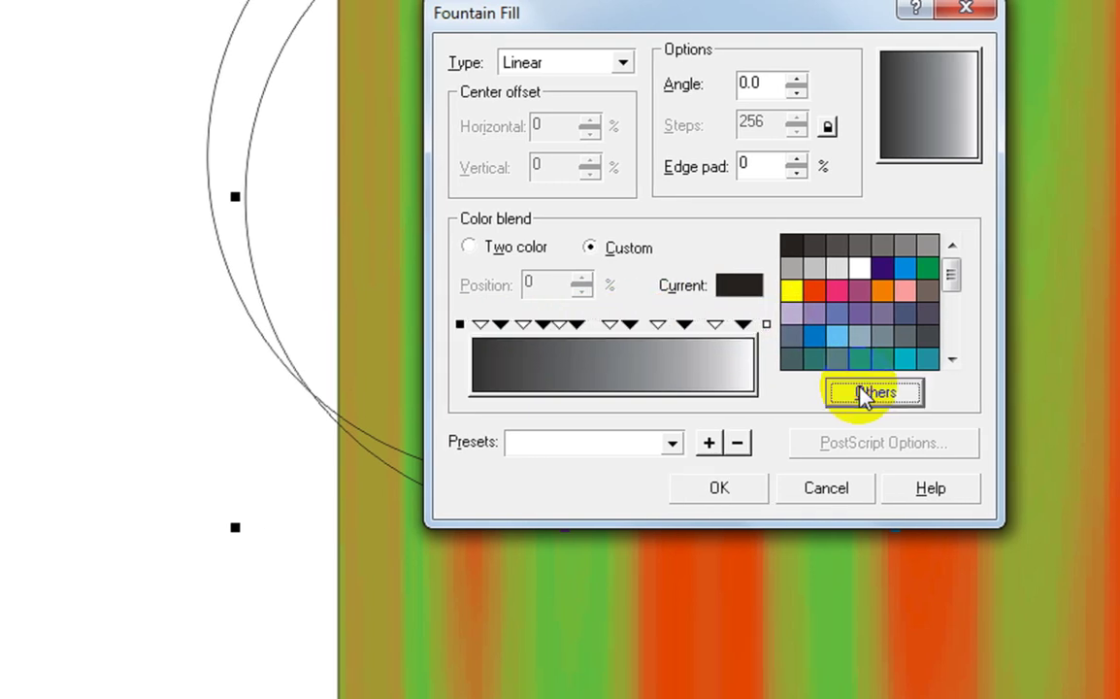
left_click(897, 392)
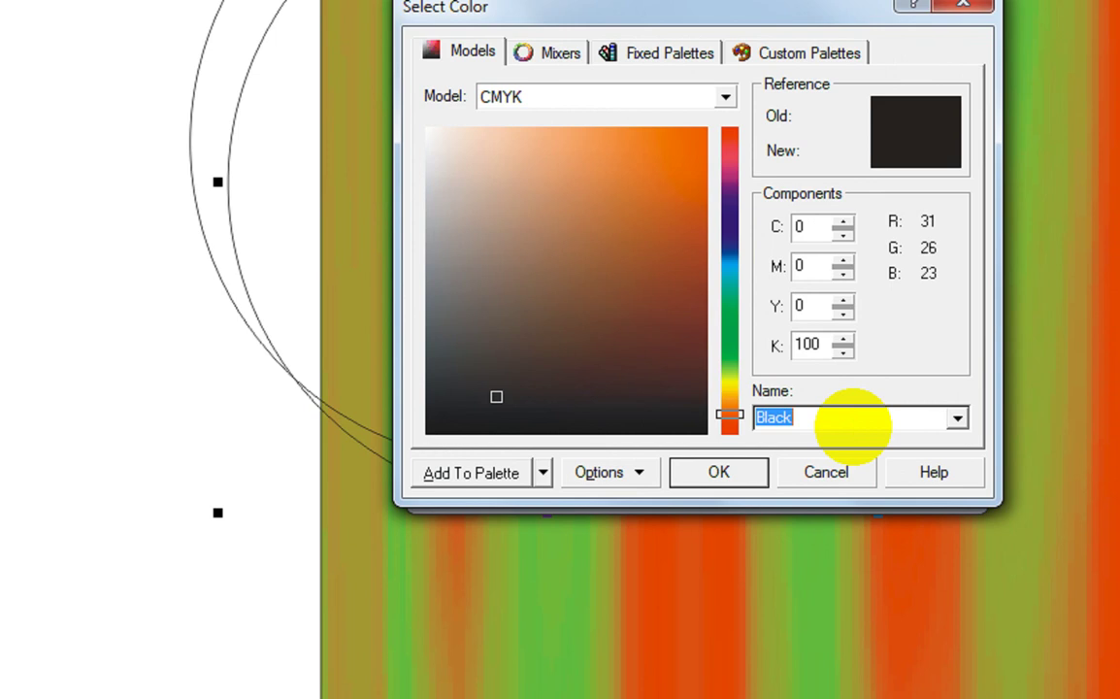
type("Pale Yellow")
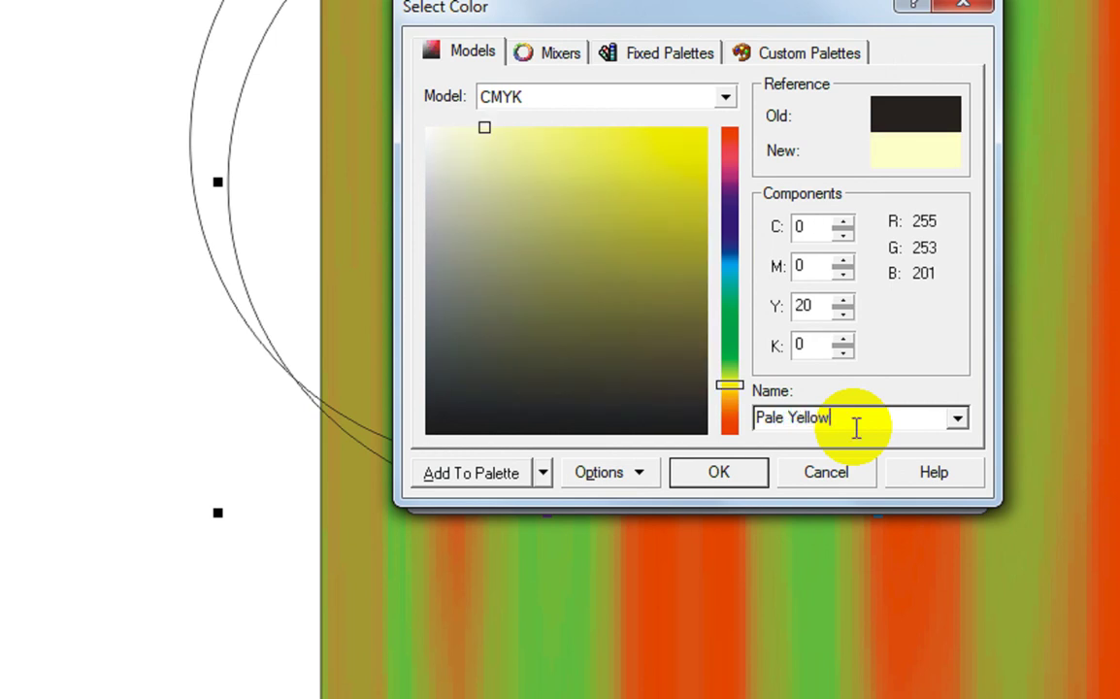
key("Return")
Move blend markers to shift the bands and set a marker to Moon Green
left_click(456, 310)
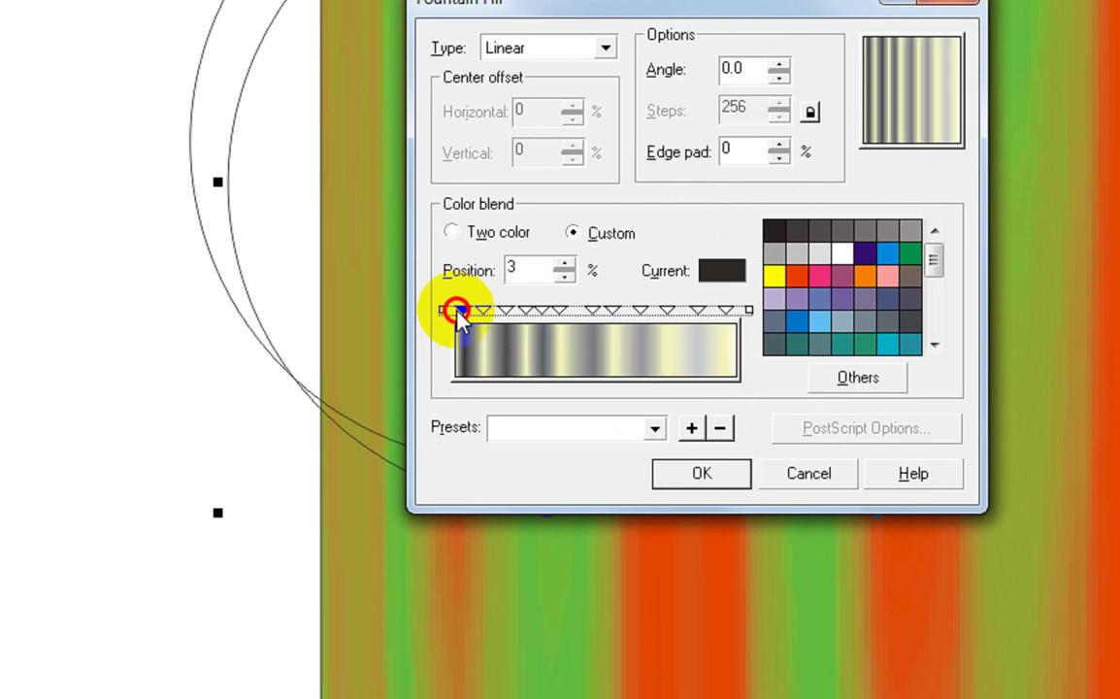
left_click_drag(458, 318, 527, 323)
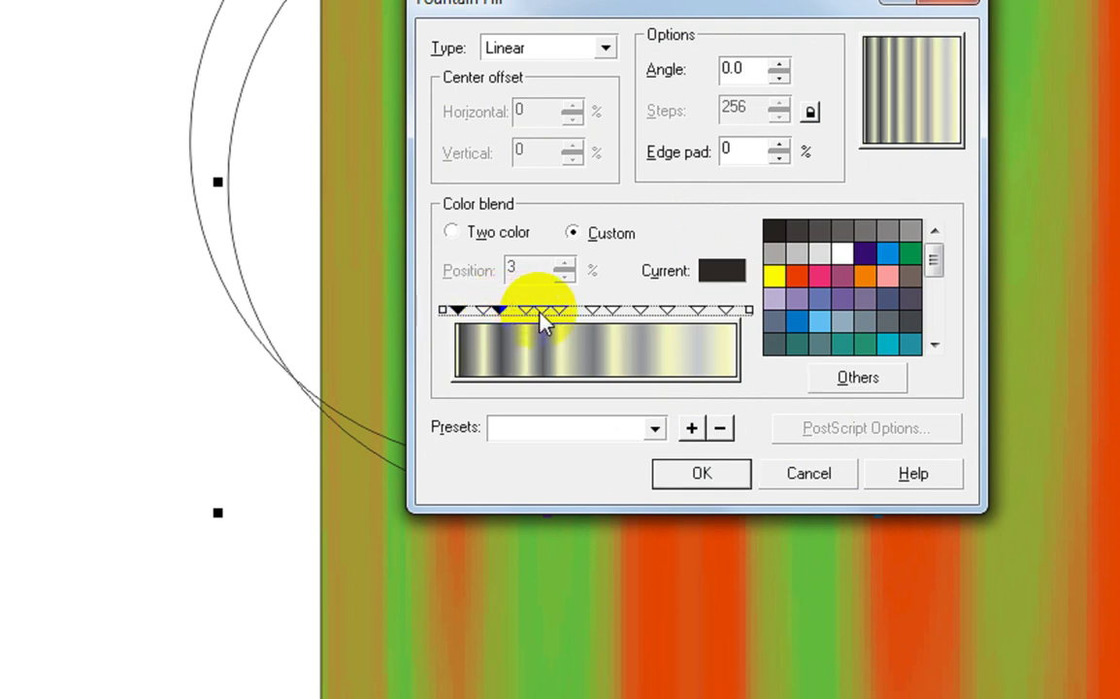
left_click_drag(541, 315, 697, 323)
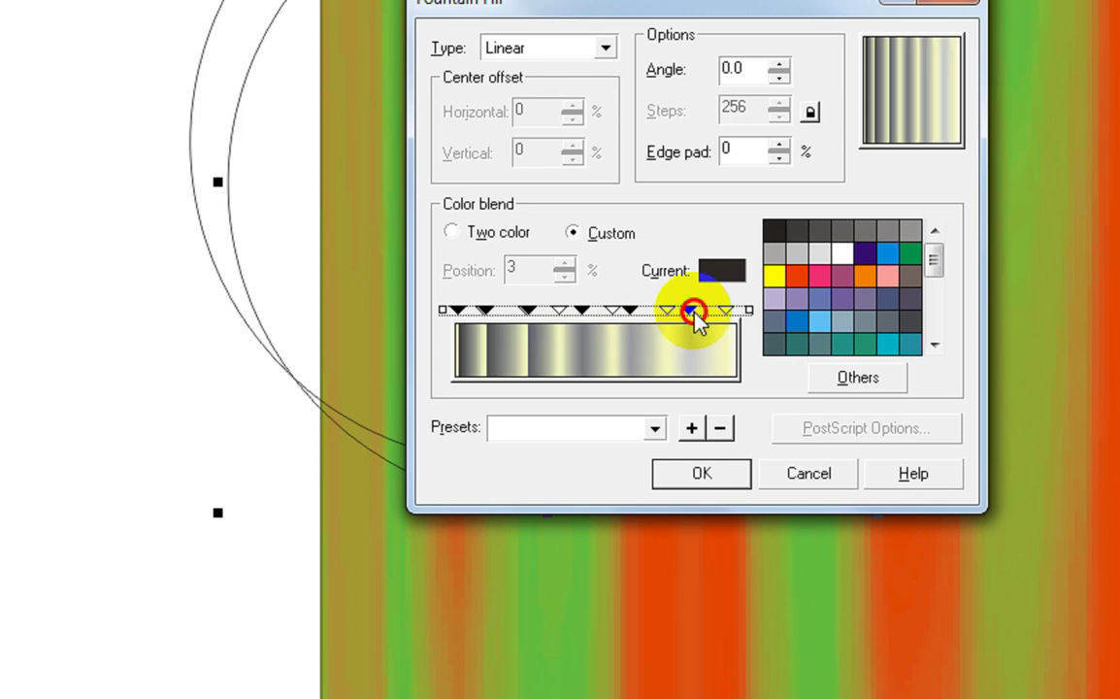
left_click(820, 380)
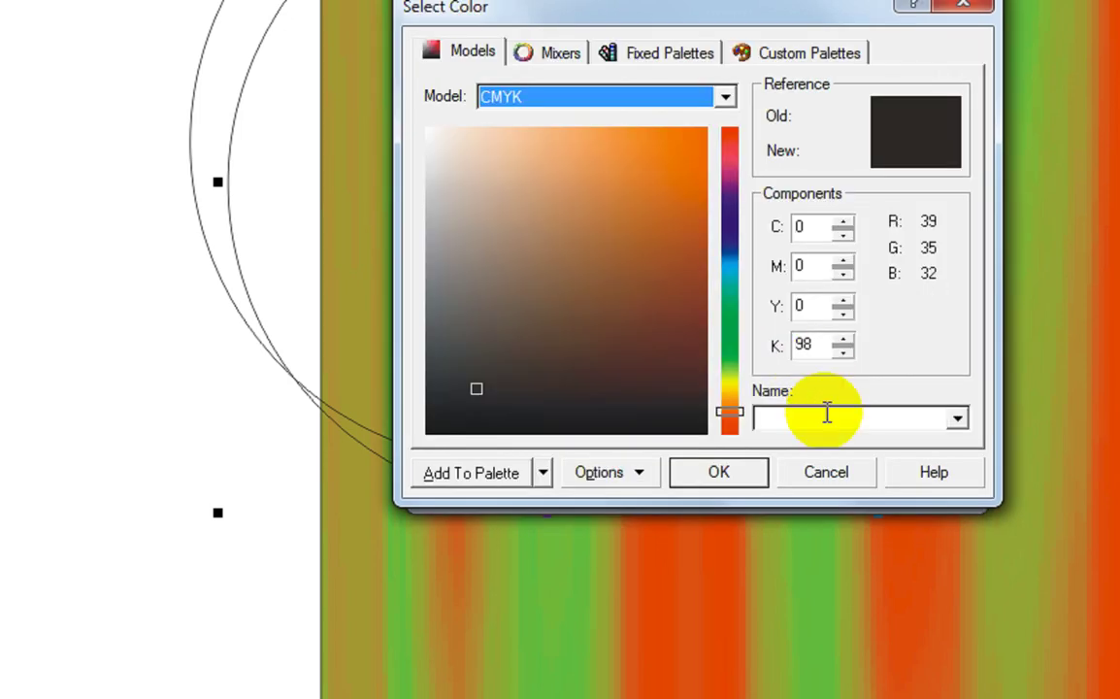
left_click(820, 416)
type("Moon Green")
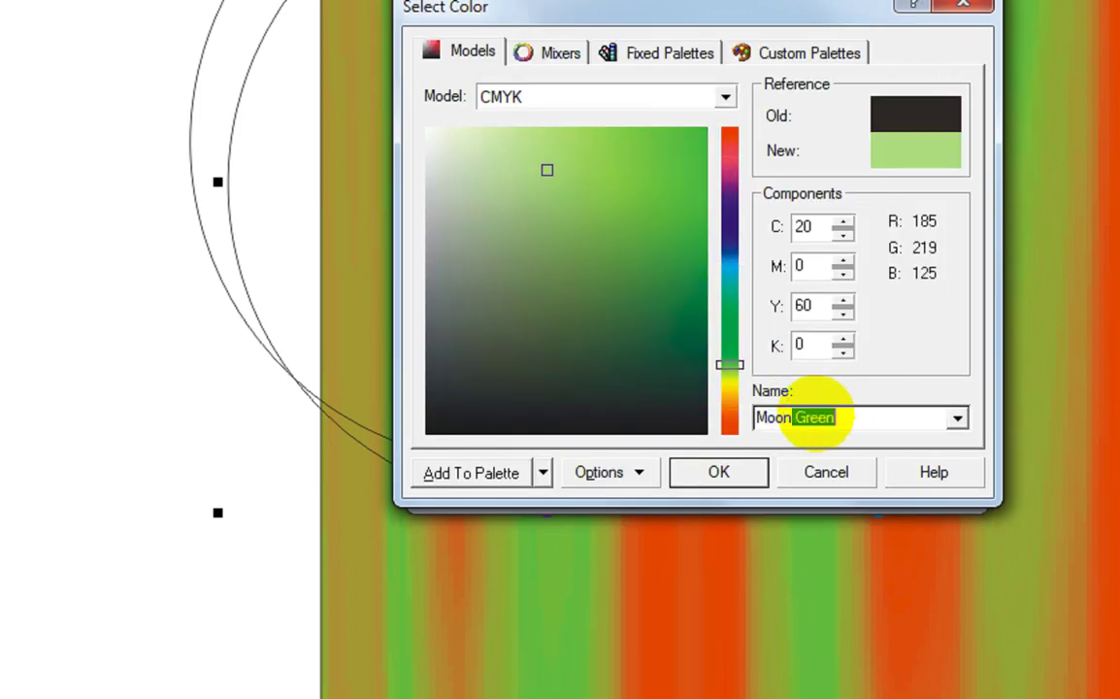
key("Return")
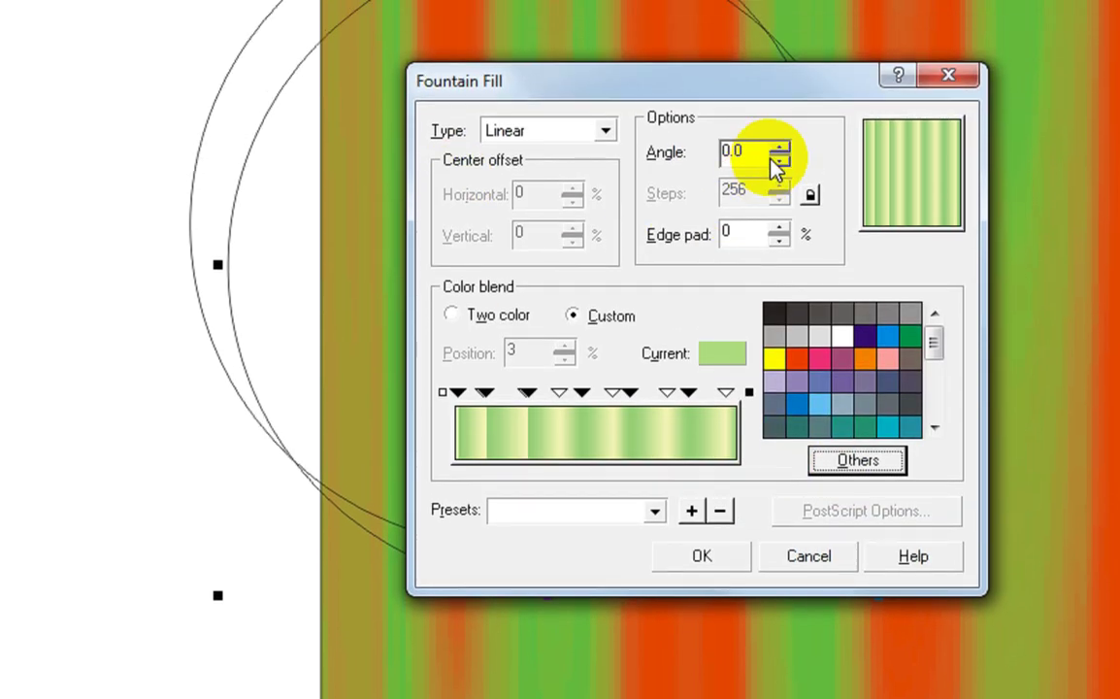
Set the fountain fill angle to 90 and apply it to the circle
double_click(740, 129)
type("90")
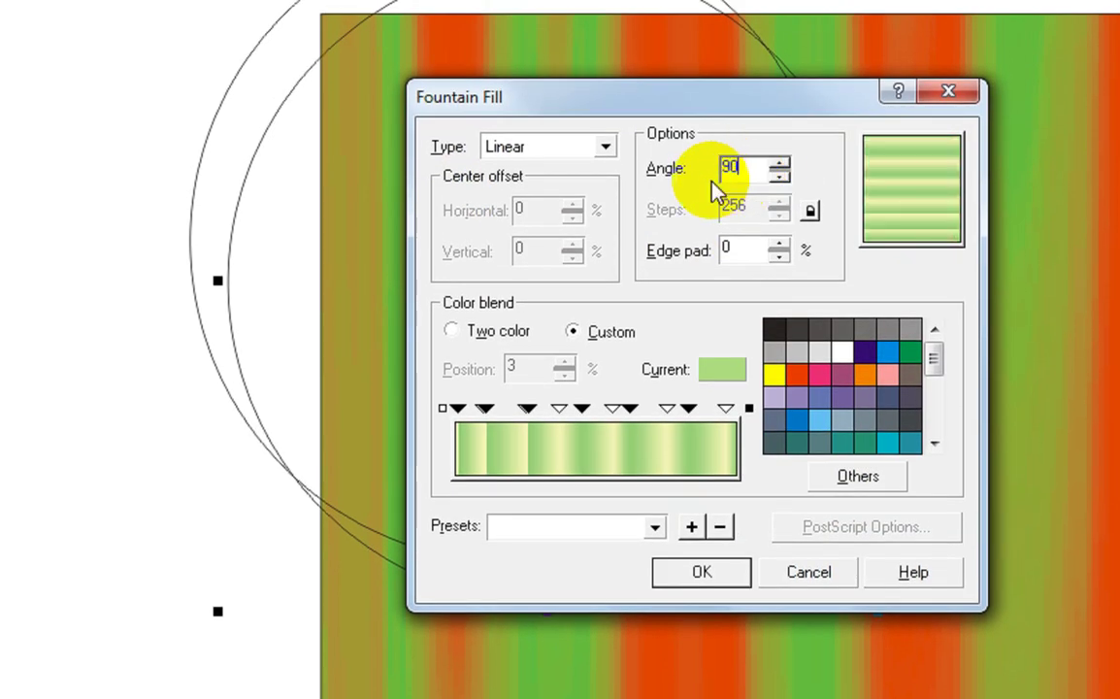
key("Return")
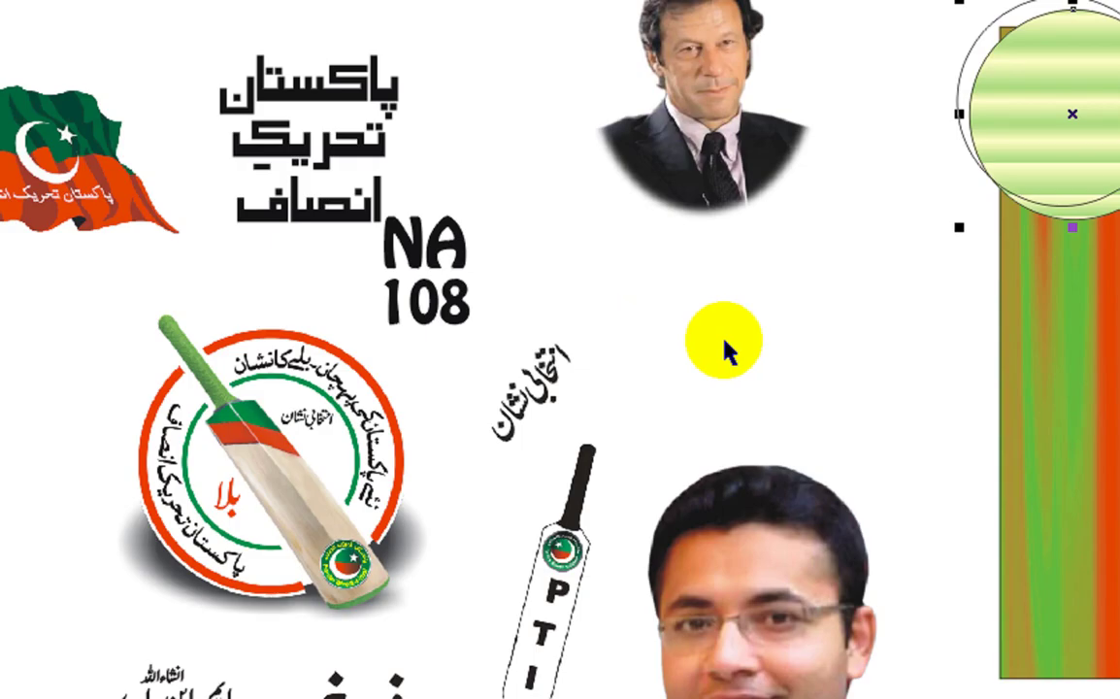
Resize the striped circle over the drape's top-left corner
scroll(726, 320, "down", 2)
scroll(761, 248, "down", 2)
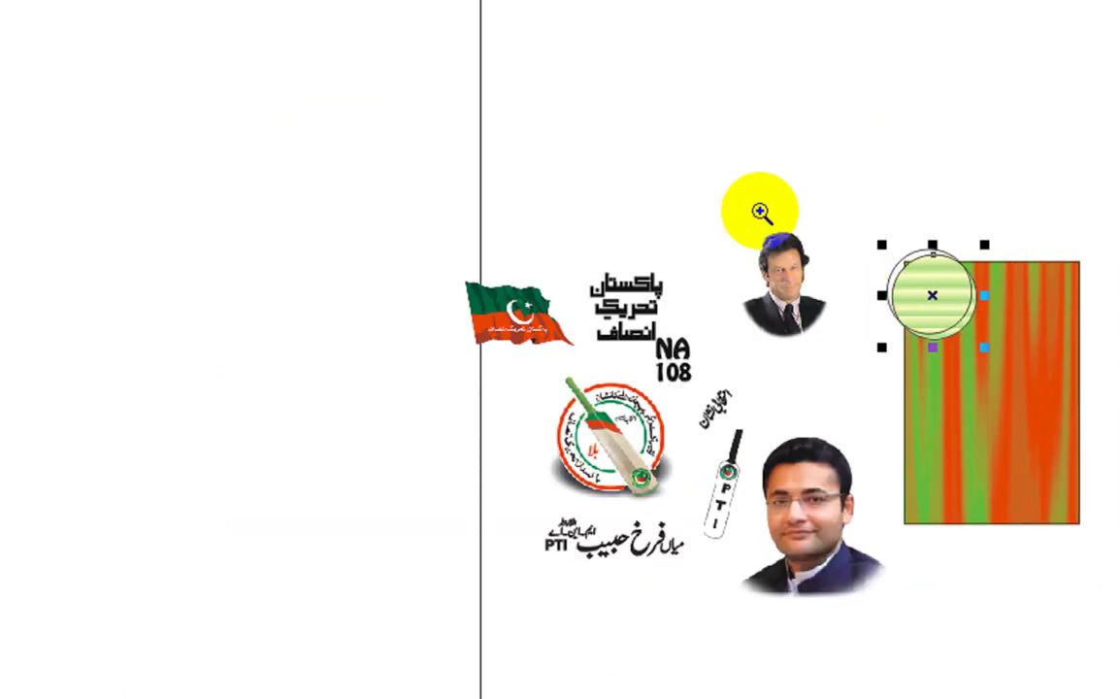
scroll(743, 362, "up", 3)
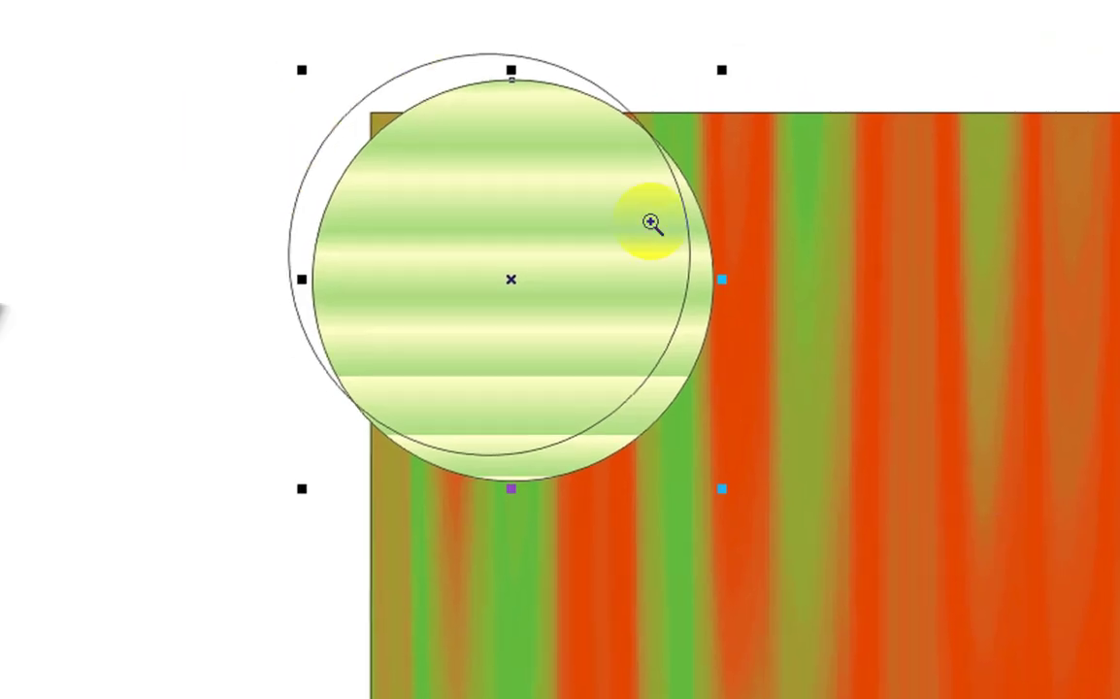
left_click(30, 113)
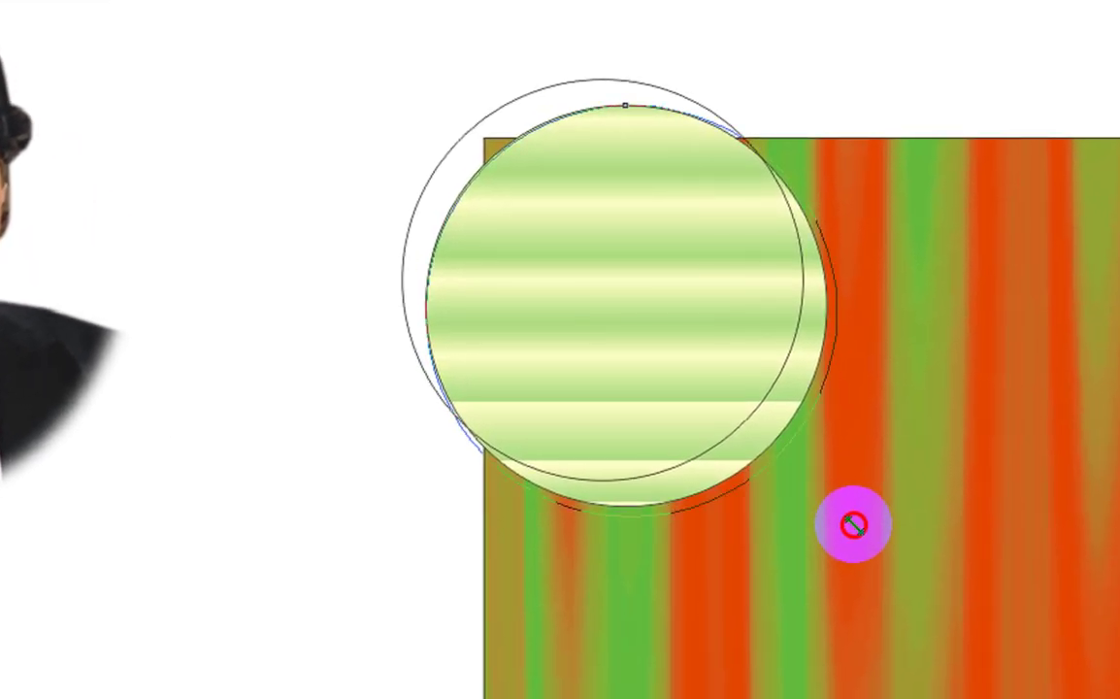
left_click_drag(854, 527, 855, 529)
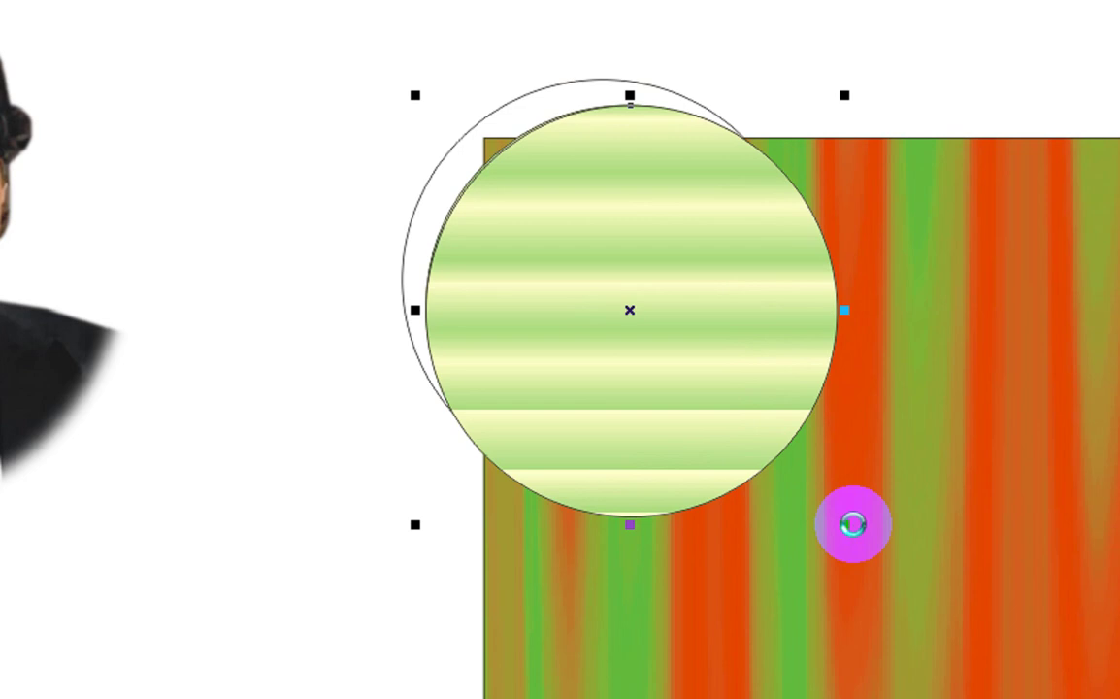
Change the circle's fountain fill angle to 0 and reselect just the circle
key("F11")
double_click(835, 226)
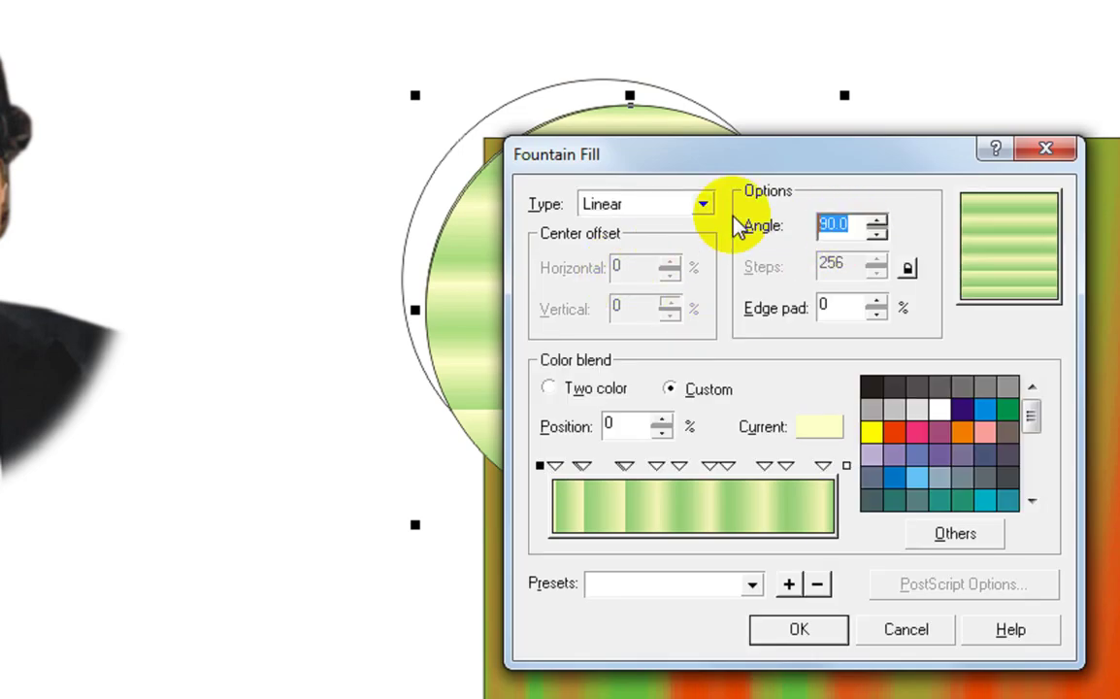
type("0")
key("Return")
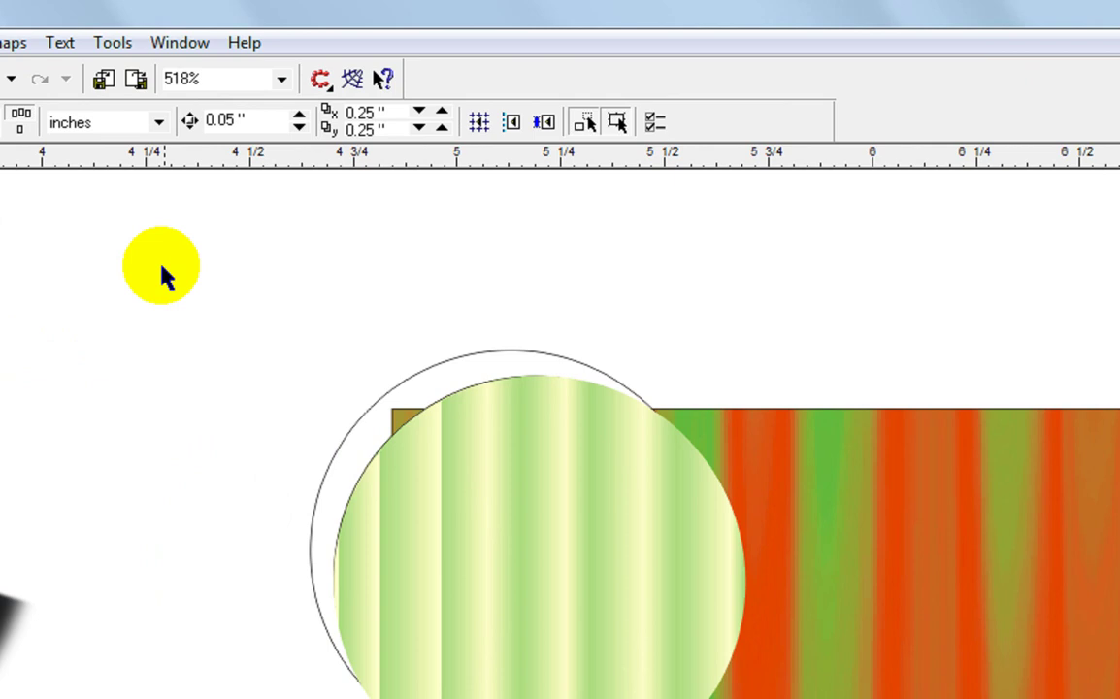
left_click_drag(167, 39, 766, 664)
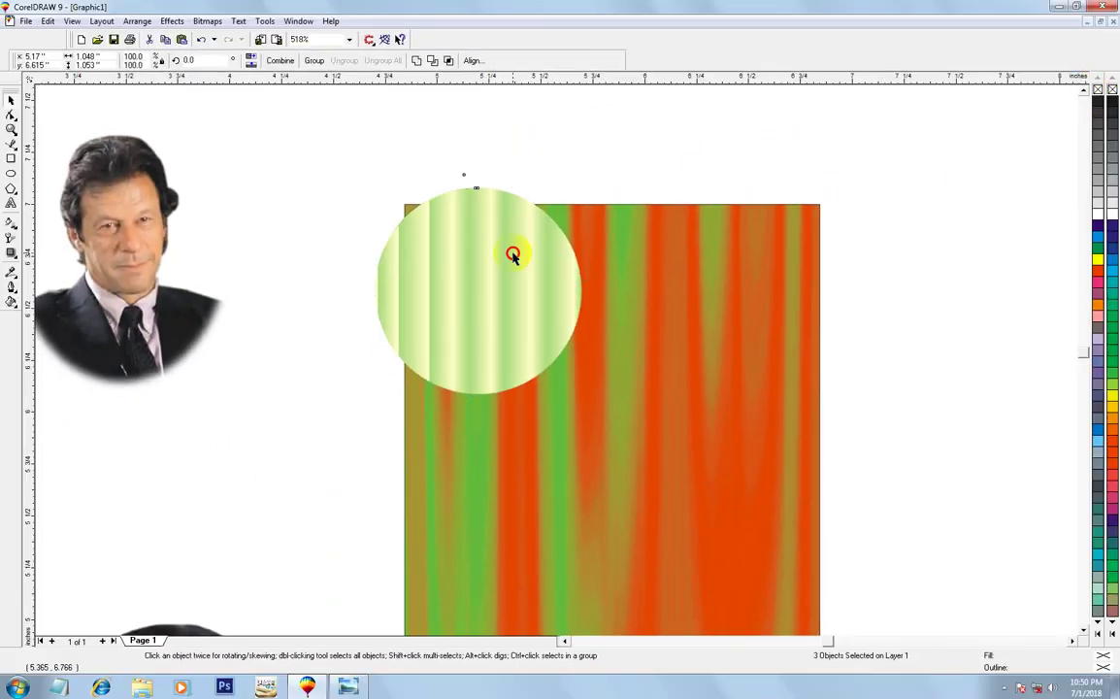
left_click(513, 254)
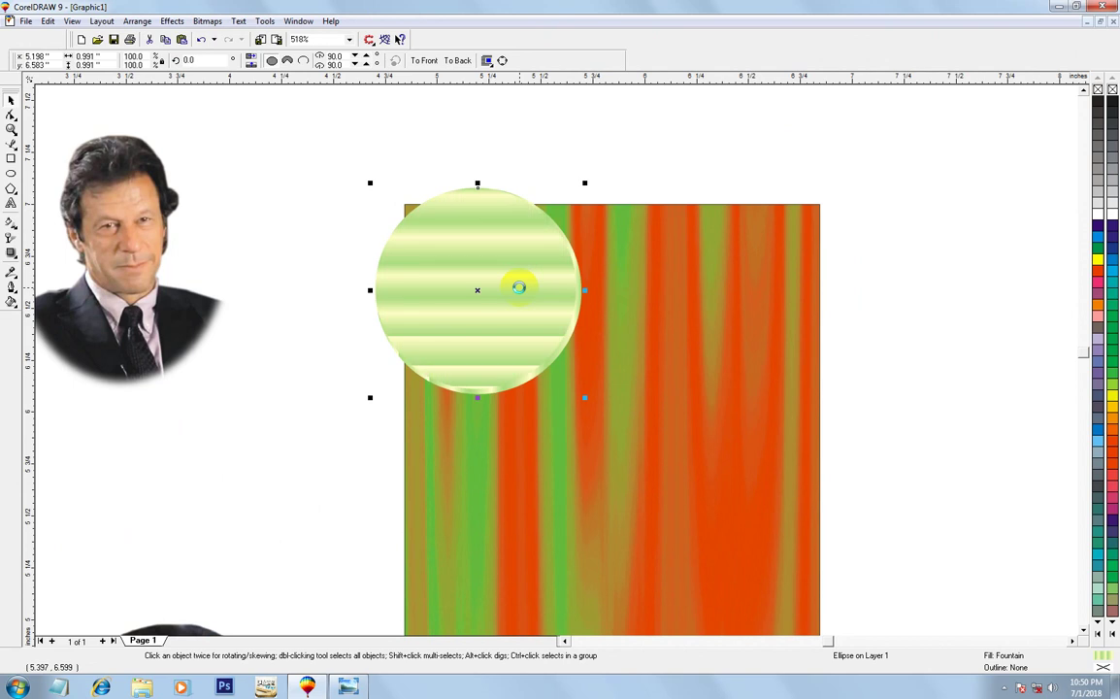
Toggle the outline-only view to locate and deselect the circles
key("shift+F9")
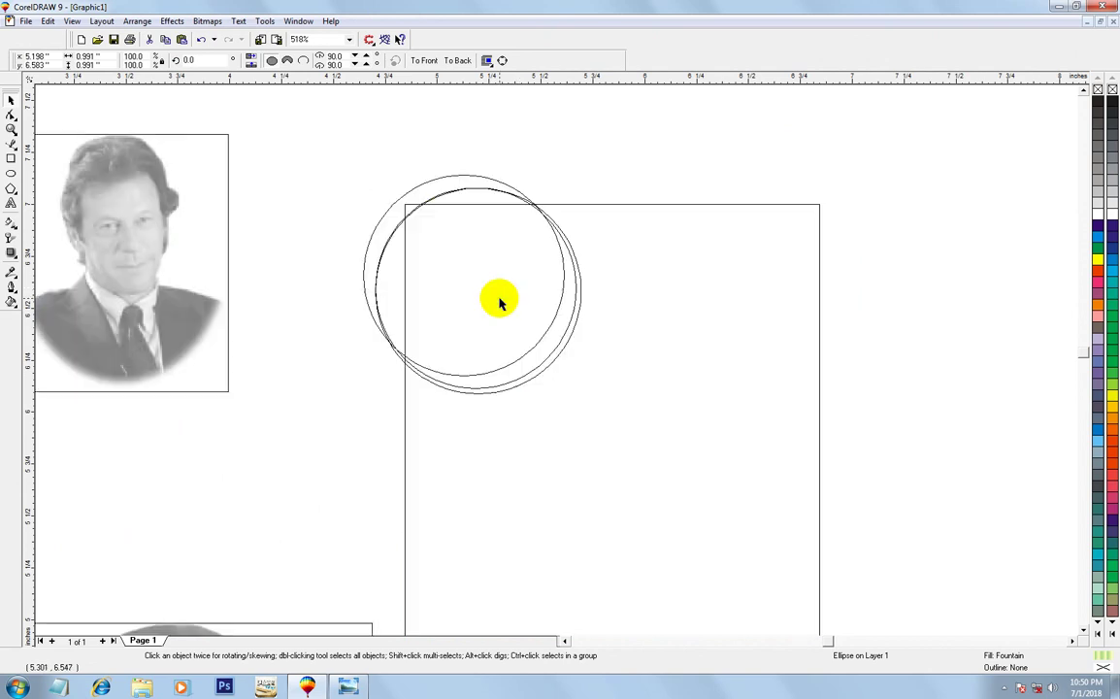
left_click(320, 336)
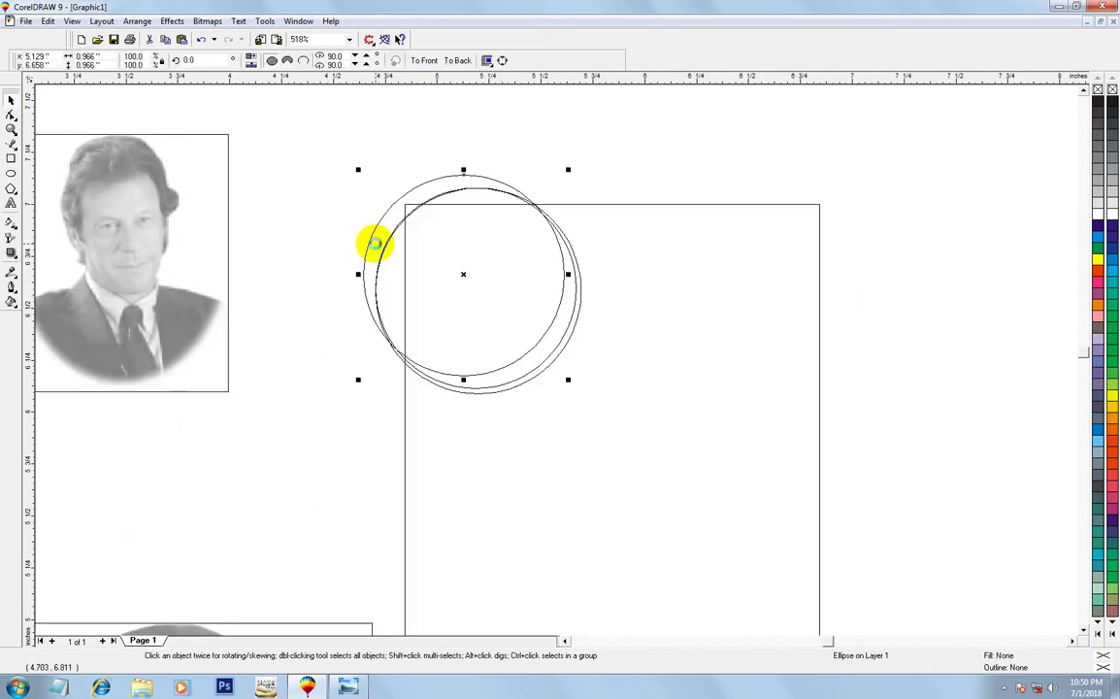
key("shift+F9")
scroll(669, 433, "up", 2)
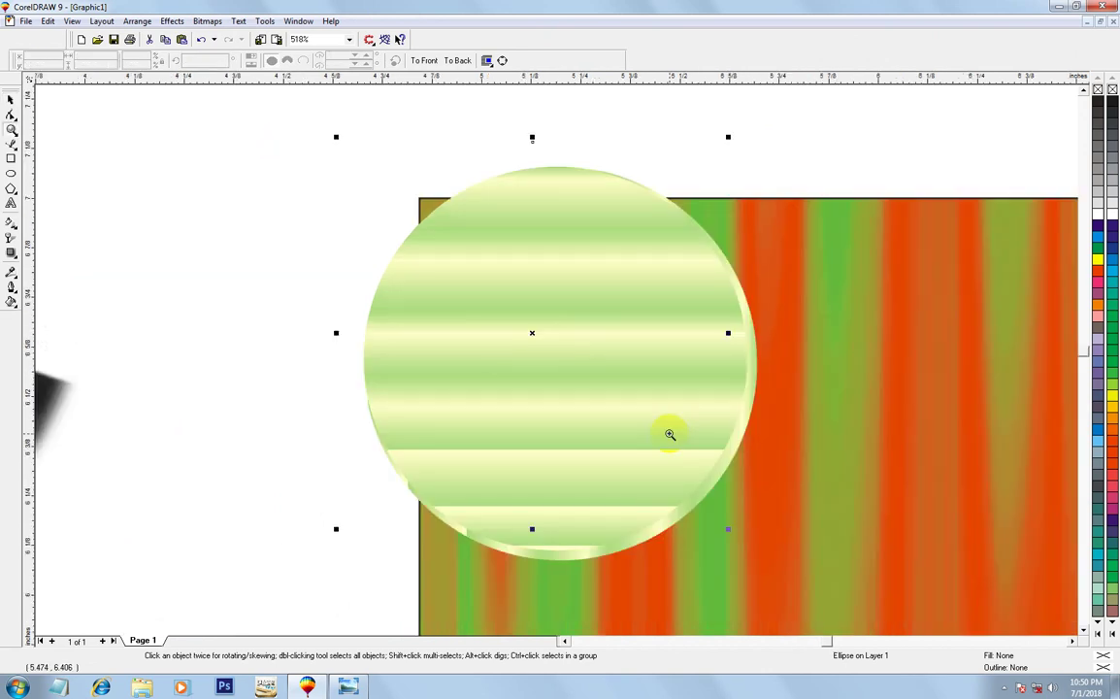
Fill the outer circle with a blue-to-white radial fountain gradient
key("F11")
left_click(482, 348)
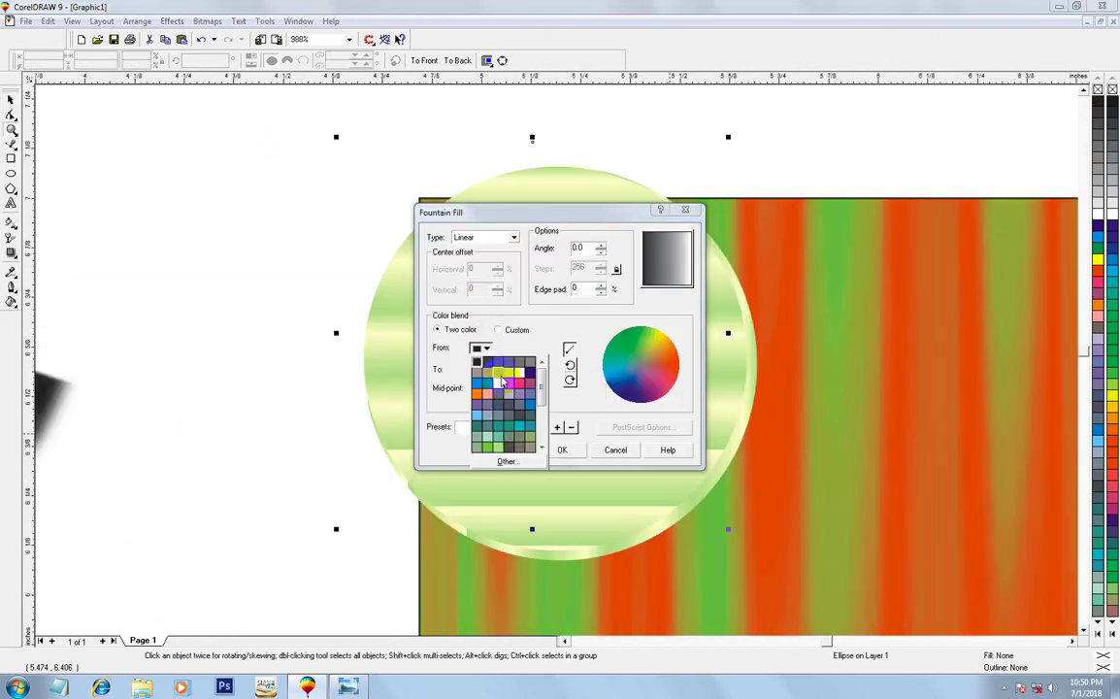
left_click(478, 385)
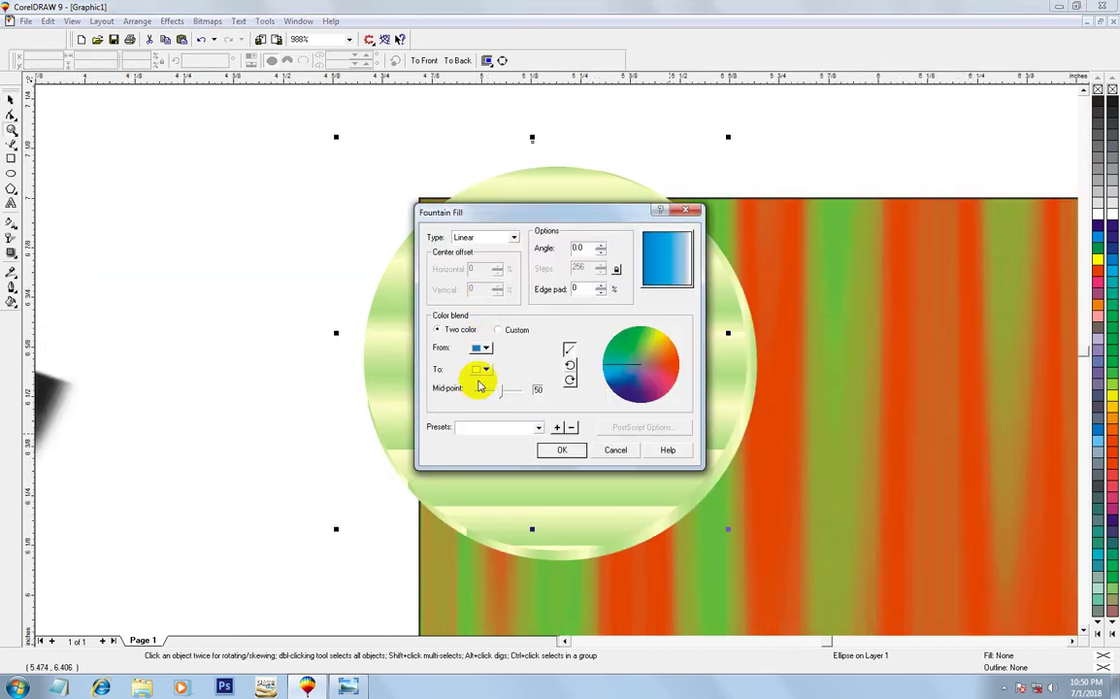
left_click(494, 242)
left_click(497, 253)
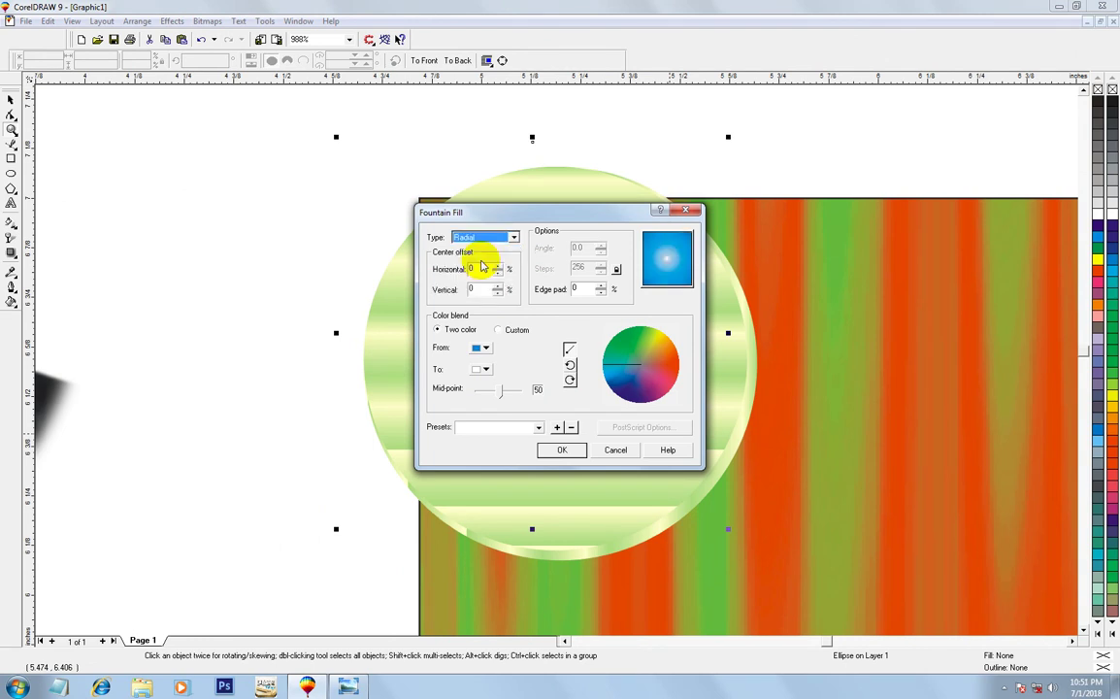
left_click(562, 451)
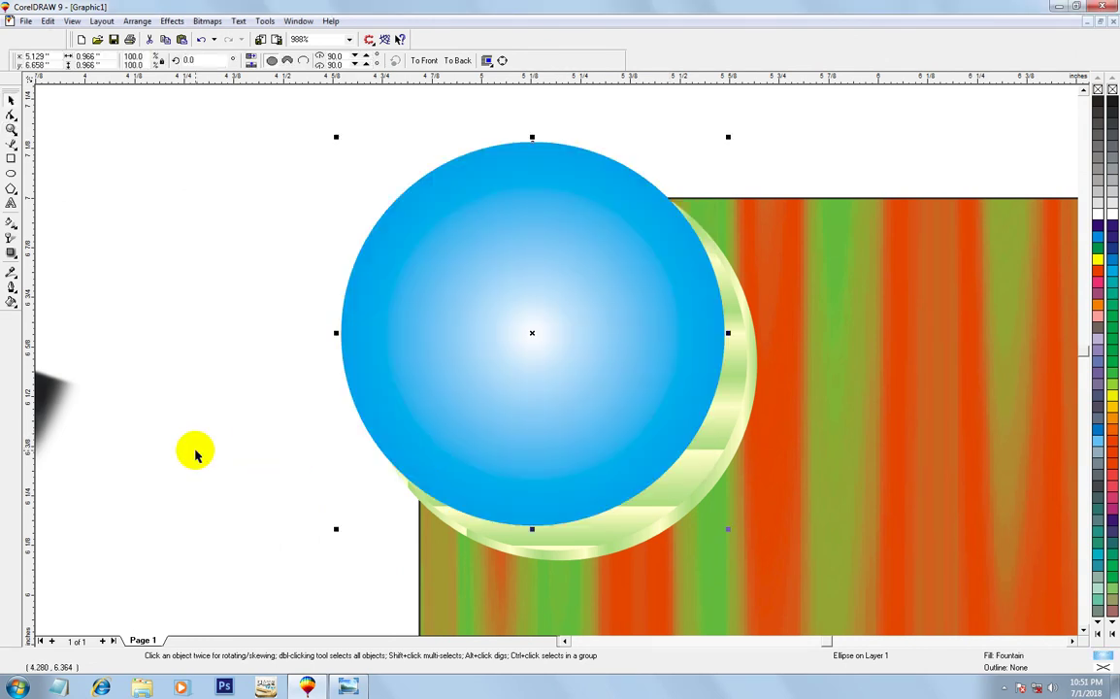
left_click(280, 474)
Select the blue radial circle and enlarge it slightly
left_click(677, 517)
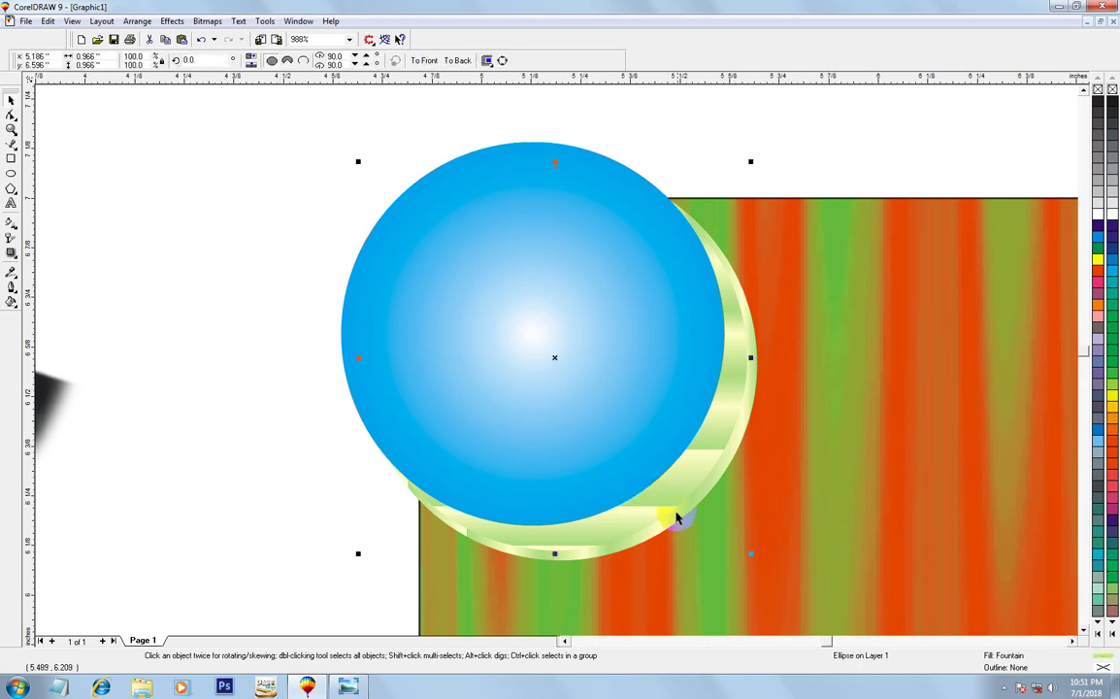
left_click(364, 442)
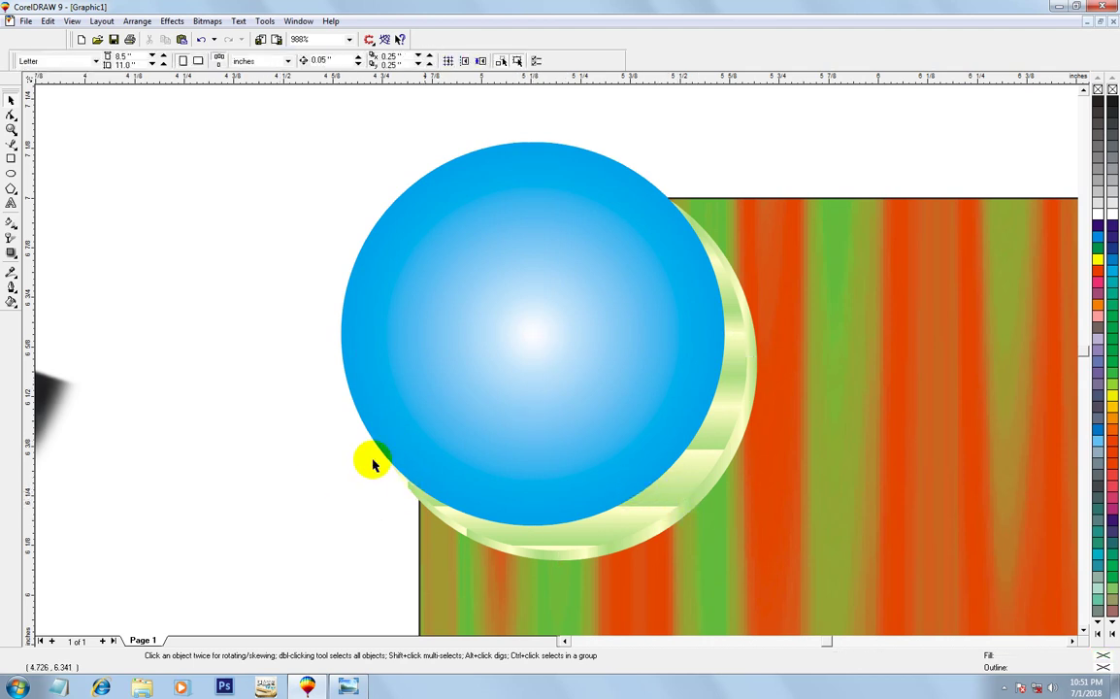
left_click(505, 425)
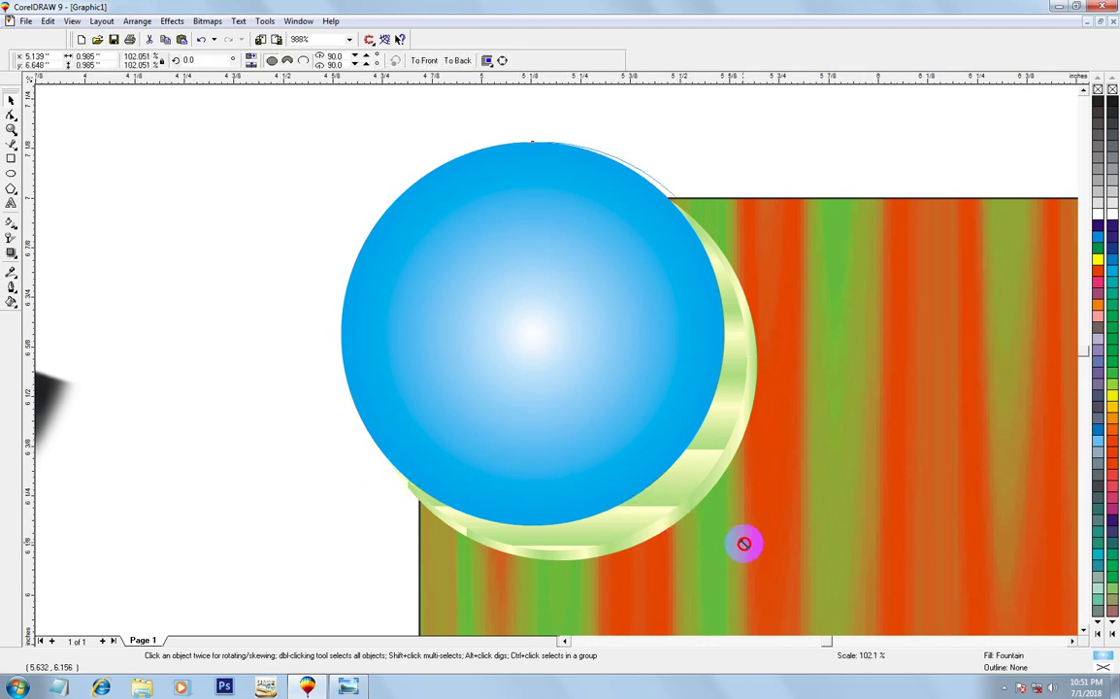
left_click_drag(729, 527, 743, 542)
left_click(250, 525)
left_click(458, 468)
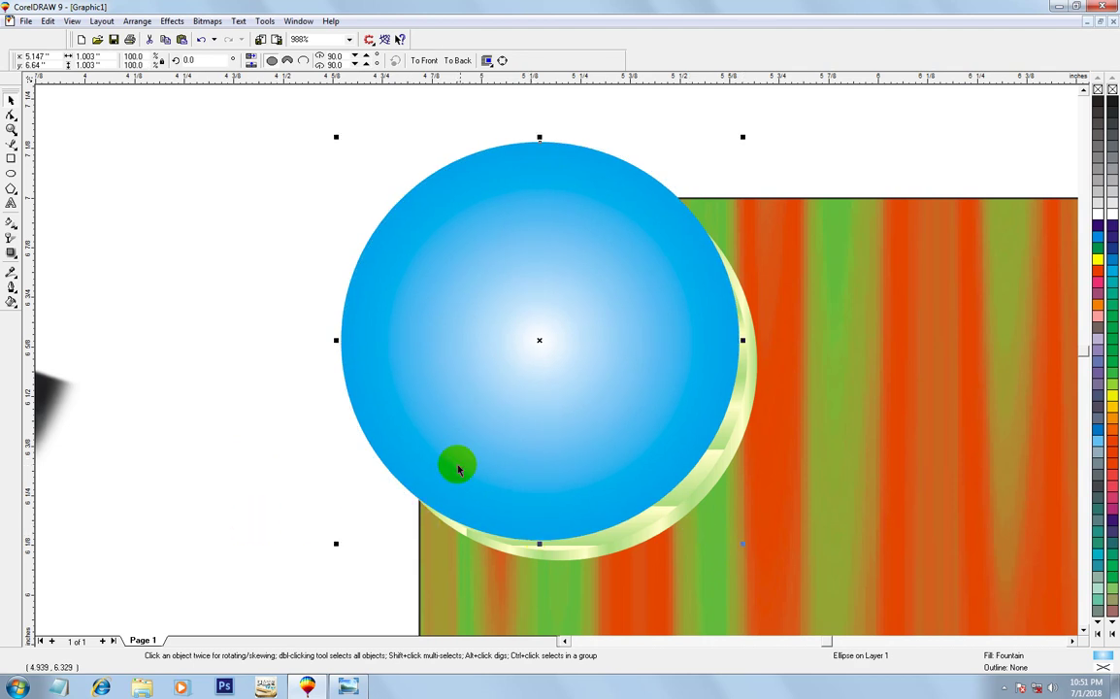
Give the blue circle a black outline with rounded corners drawn behind the fill
right_click(1098, 104)
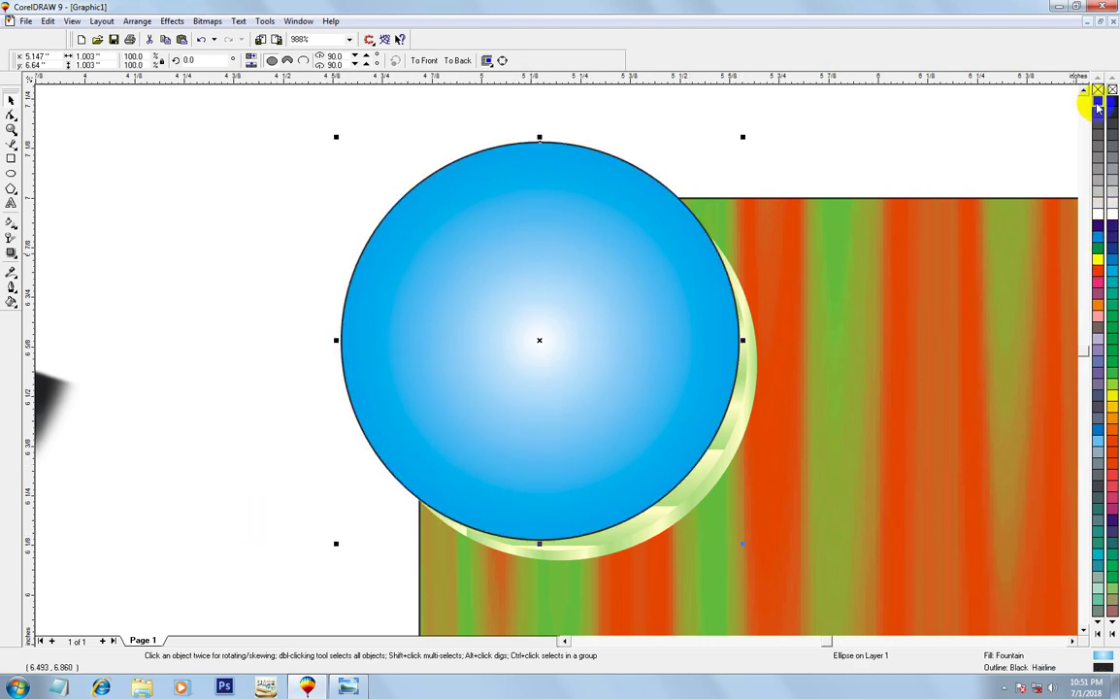
key("F12")
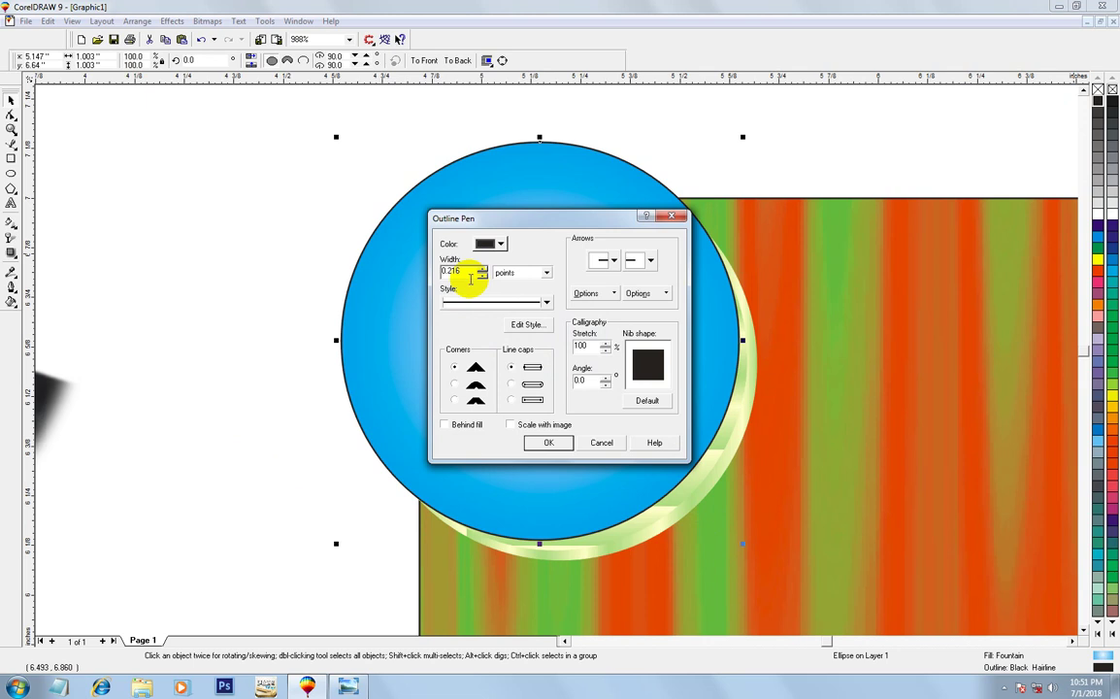
left_click_drag(469, 279, 363, 279)
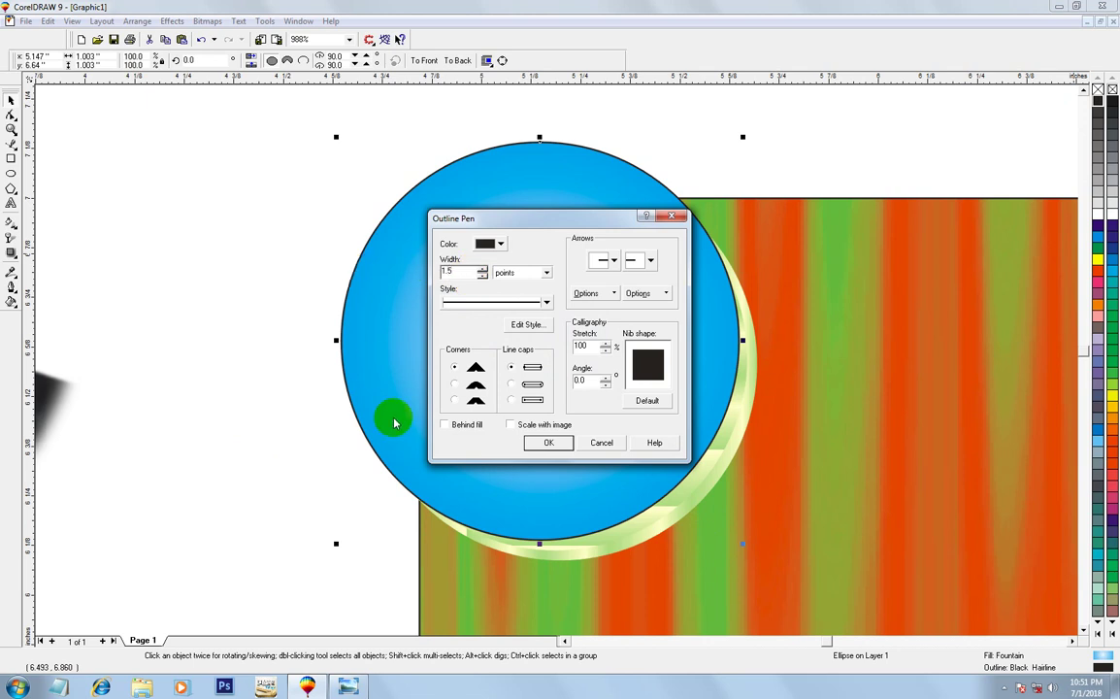
left_click(512, 384)
left_click(445, 424)
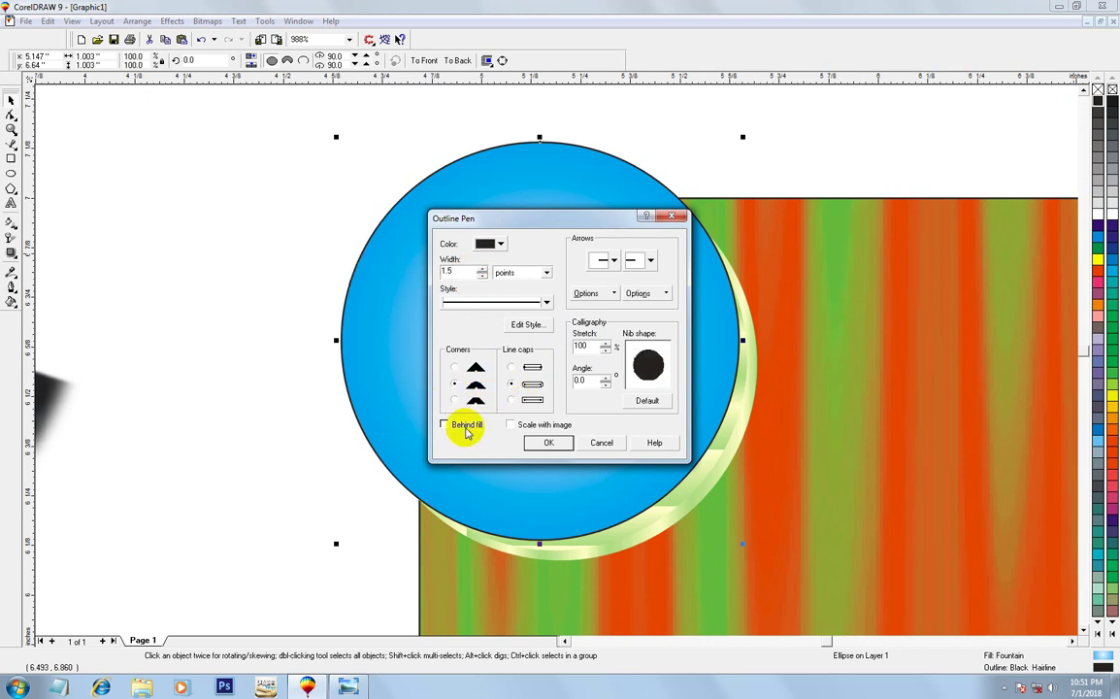
left_click(527, 444)
Reapply the circle's outline settings to make the outline thicker
left_click(312, 497)
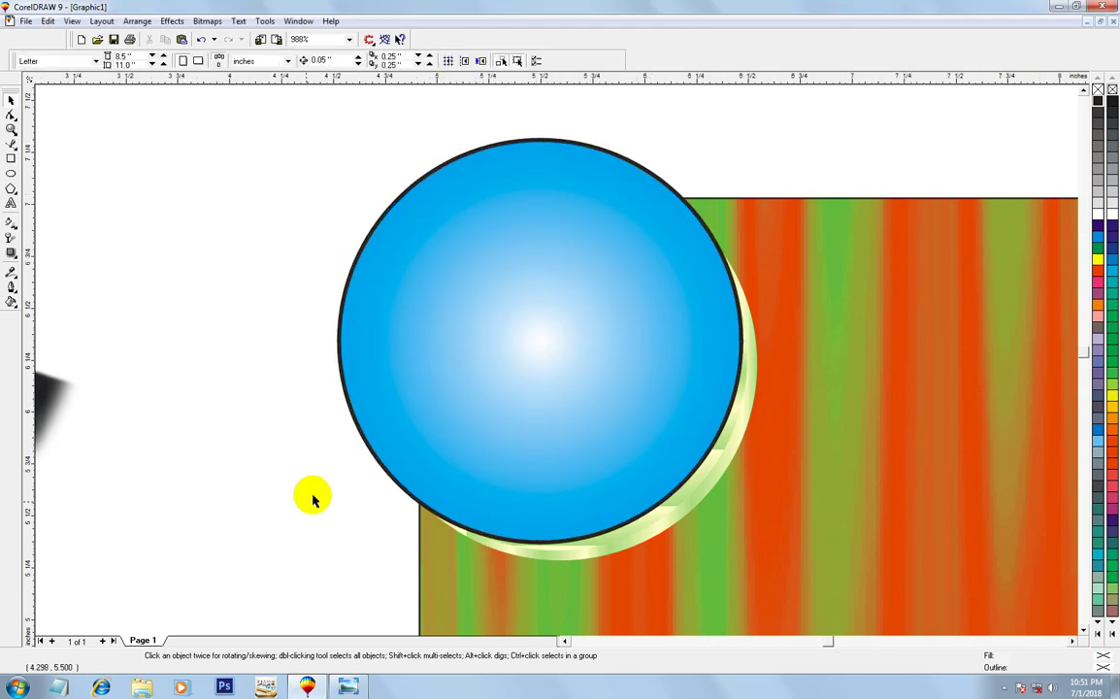
key("F3")
left_click(475, 311)
key("F12")
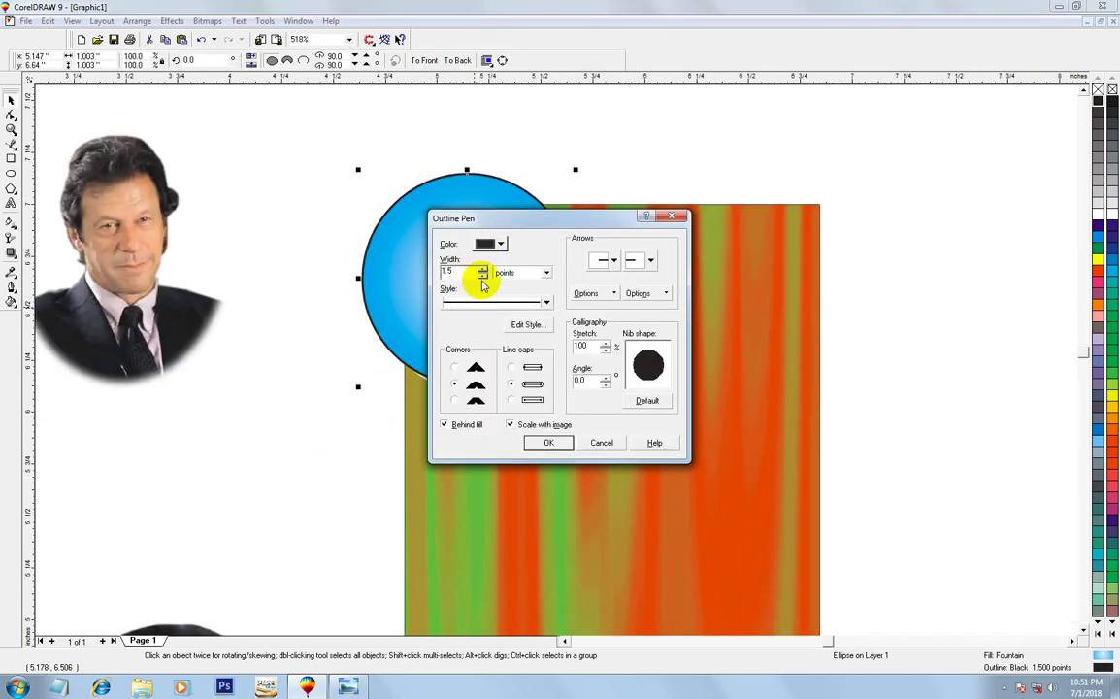
key("Return")
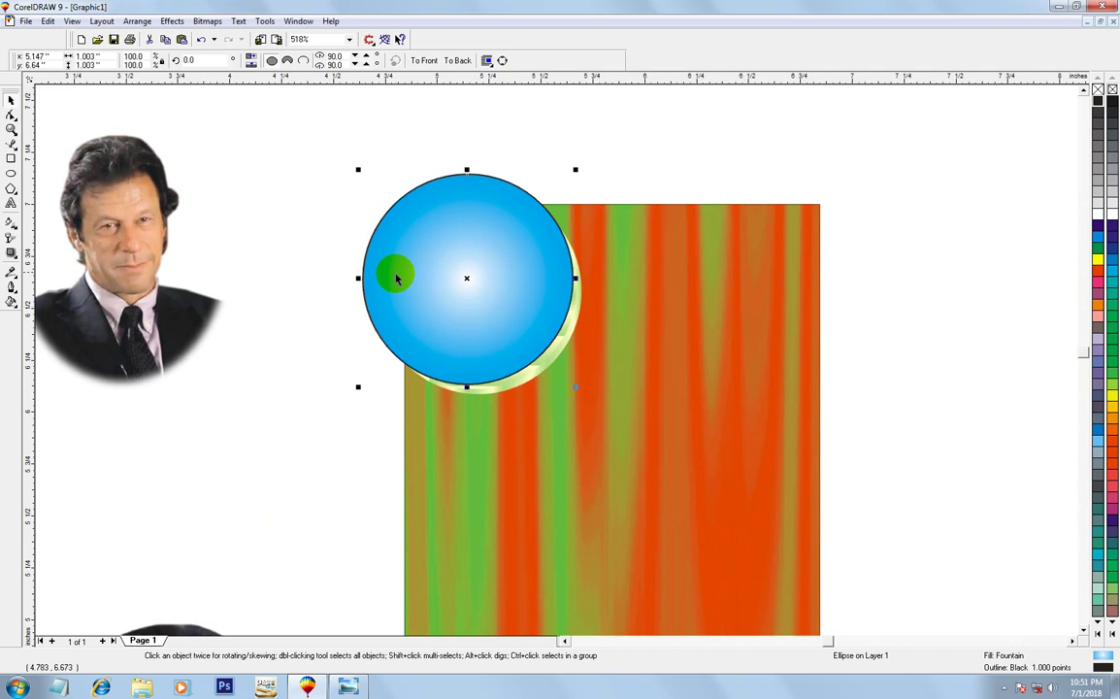
left_click(184, 412)
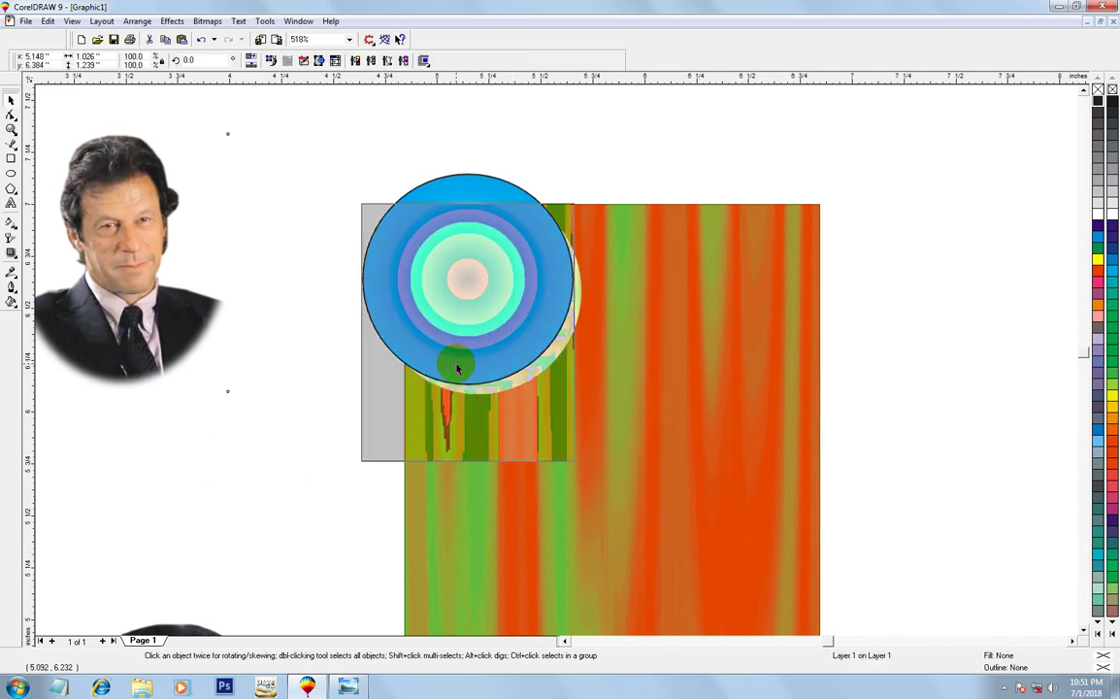
Position the portrait photo in front of the blue circle and PowerClip it inside
left_click_drag(111, 315, 454, 364)
key("shift+Page_Up")
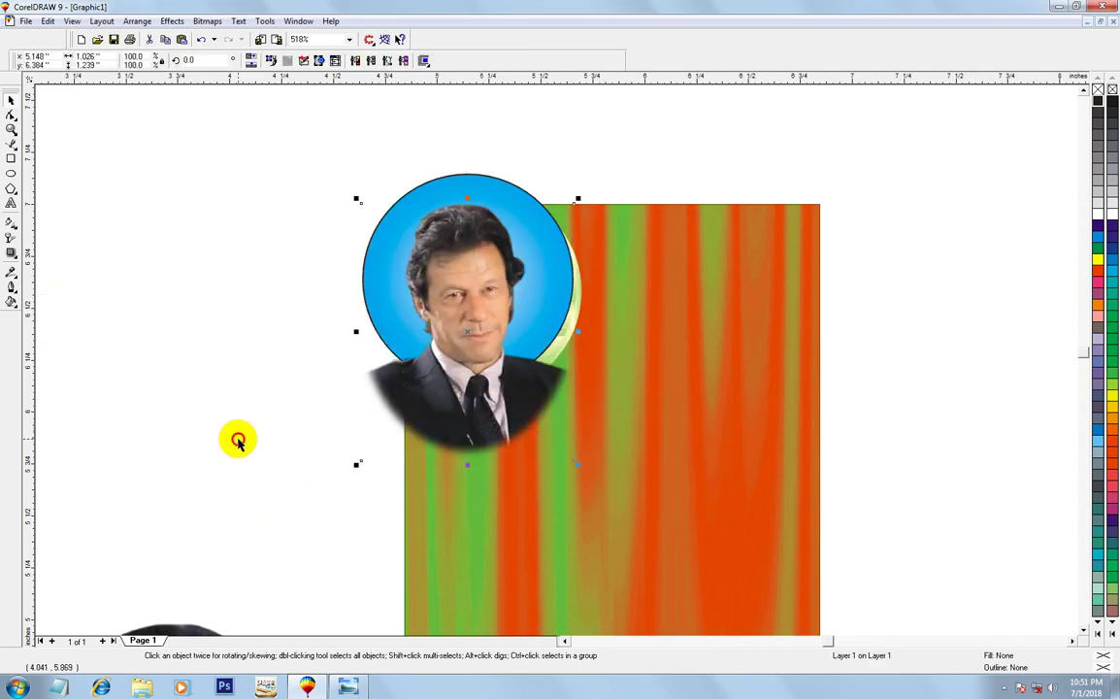
left_click(238, 439)
mouse_move(468, 432)
left_mouse_down()
mouse_move(480, 435)
mouse_move(479, 293)
left_mouse_up()
left_click(428, 342)
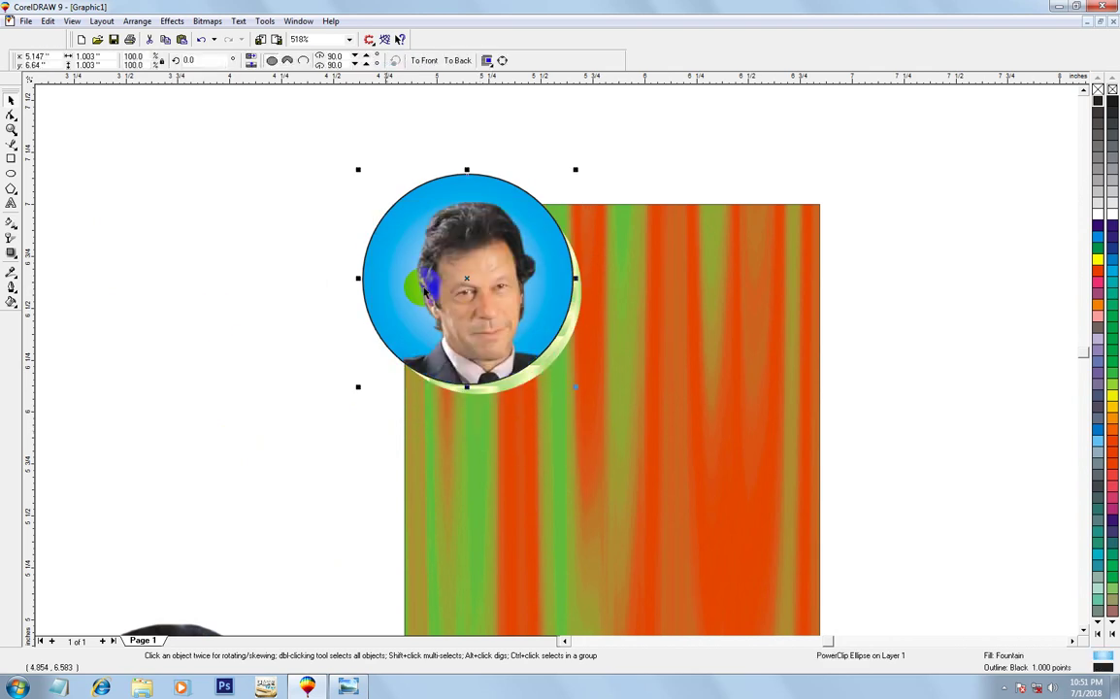
Shrink the portrait to fit the circle, then PowerClip the circle into the striped background
left_click(418, 332, "ctrl")
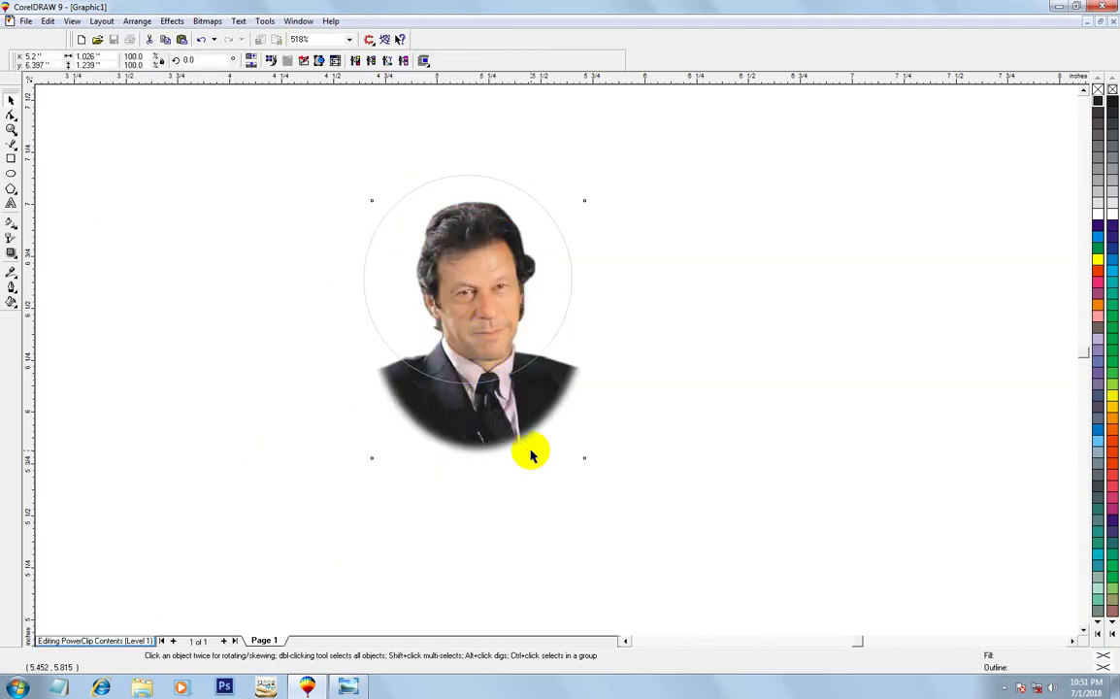
left_click_drag(584, 457, 493, 412)
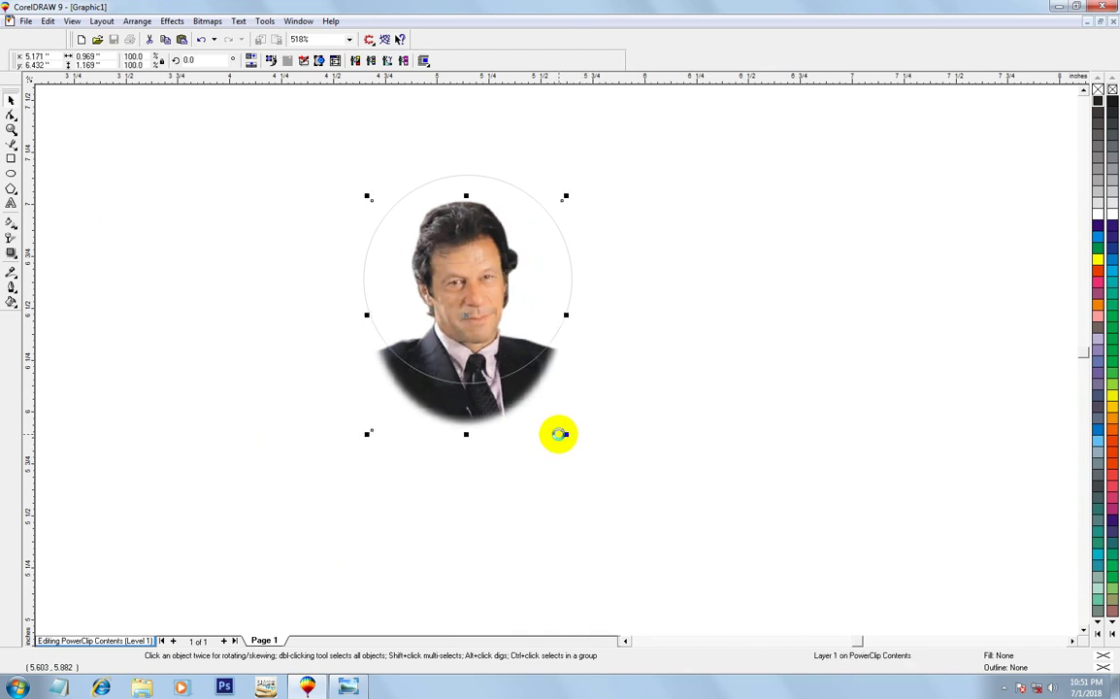
left_click(295, 405, "ctrl")
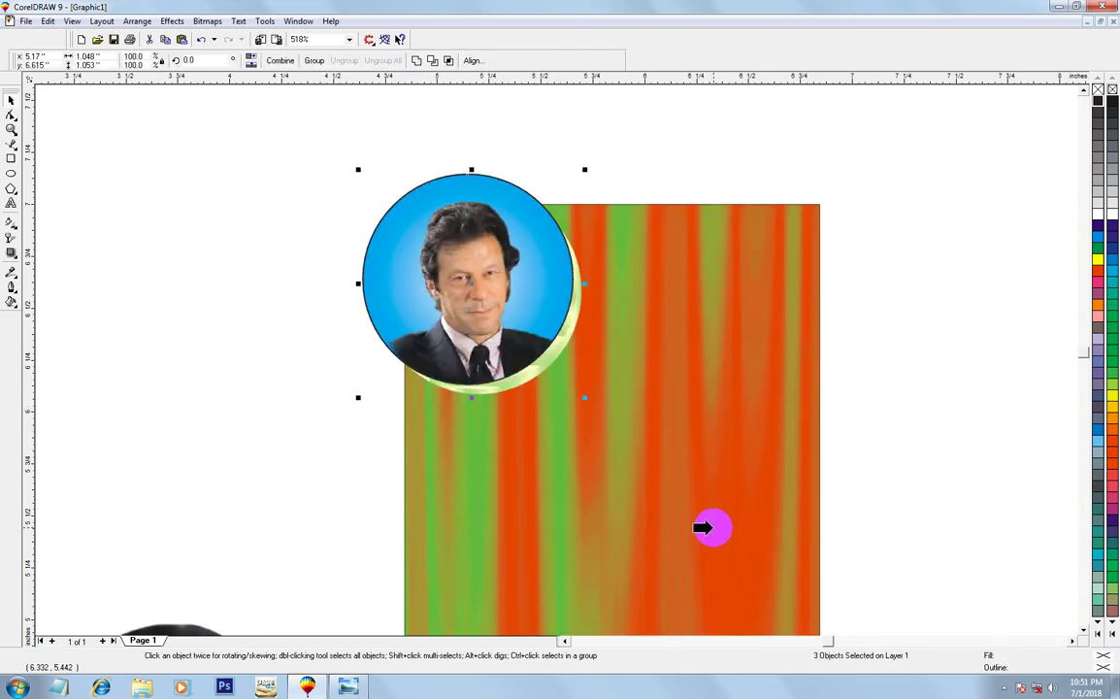
left_click(747, 425)
Select the framed portrait circle inside the striped background and zoom in on it
left_click(493, 289, "ctrl")
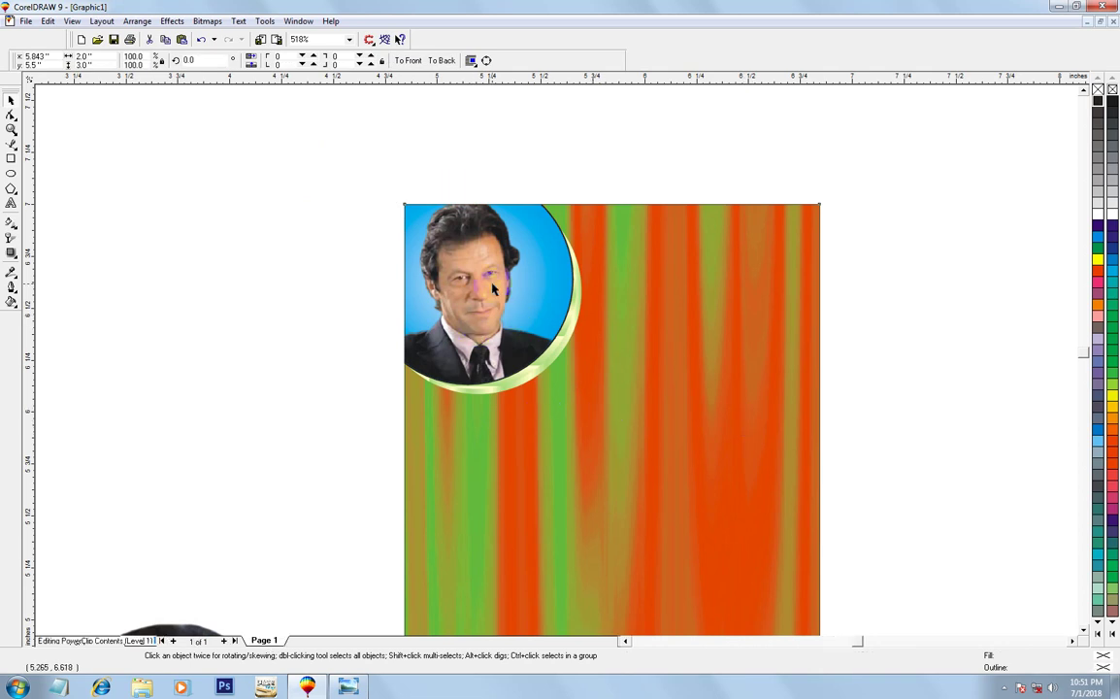
left_click(600, 400)
left_click(505, 307)
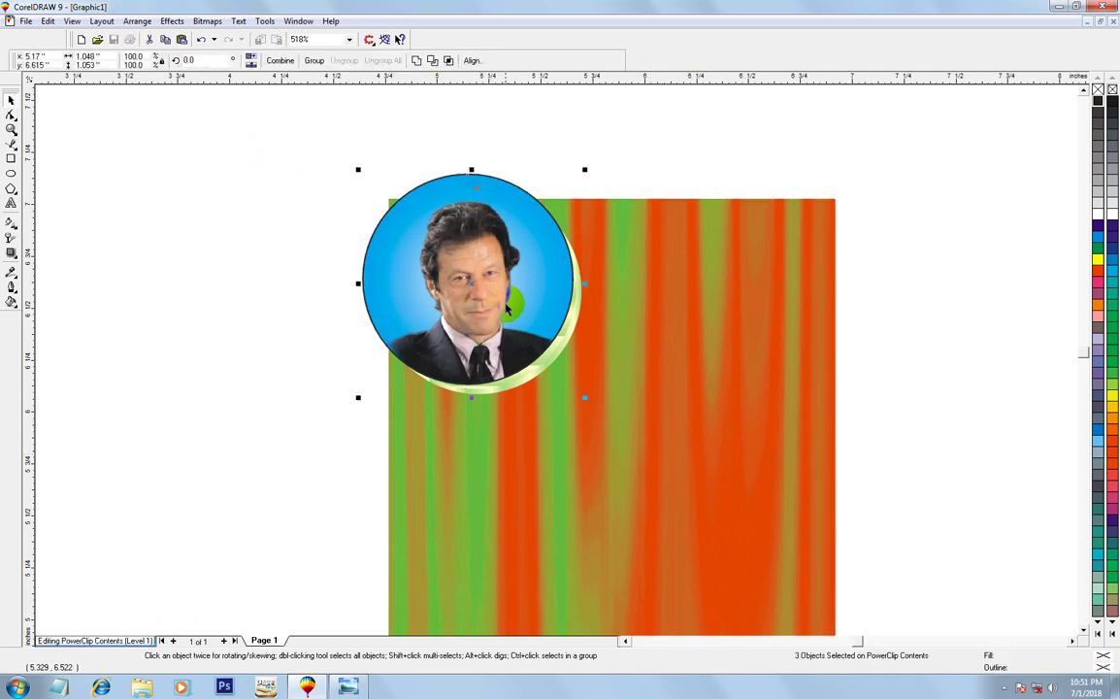
left_click(457, 267, "ctrl")
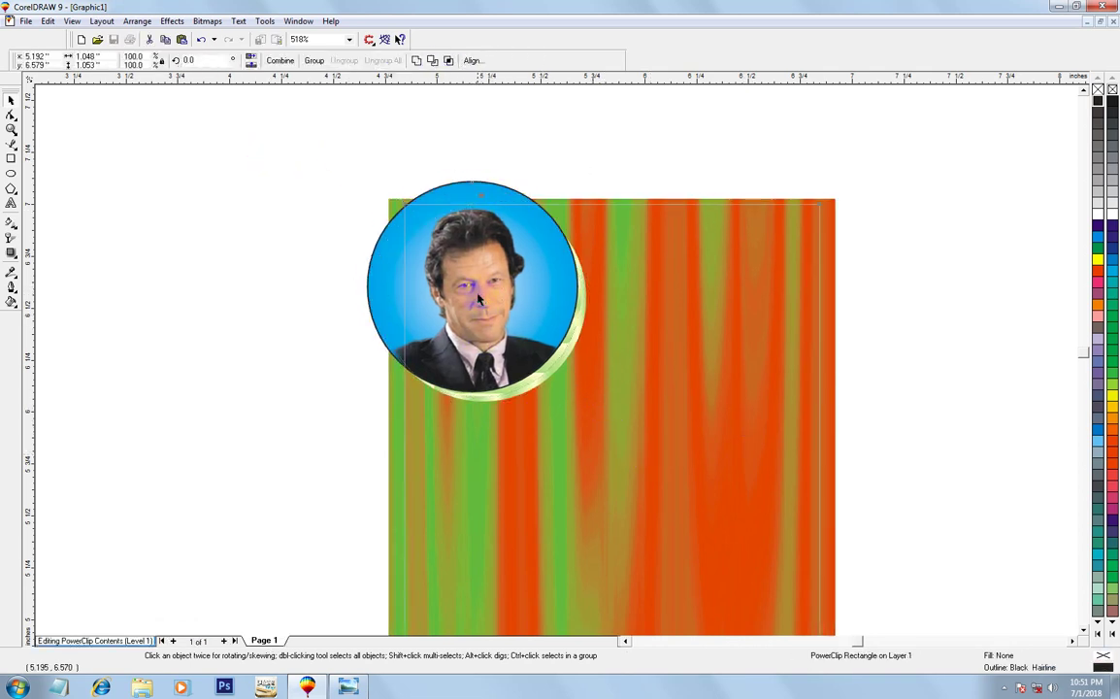
key("z")
left_click_drag(312, 162, 817, 472)
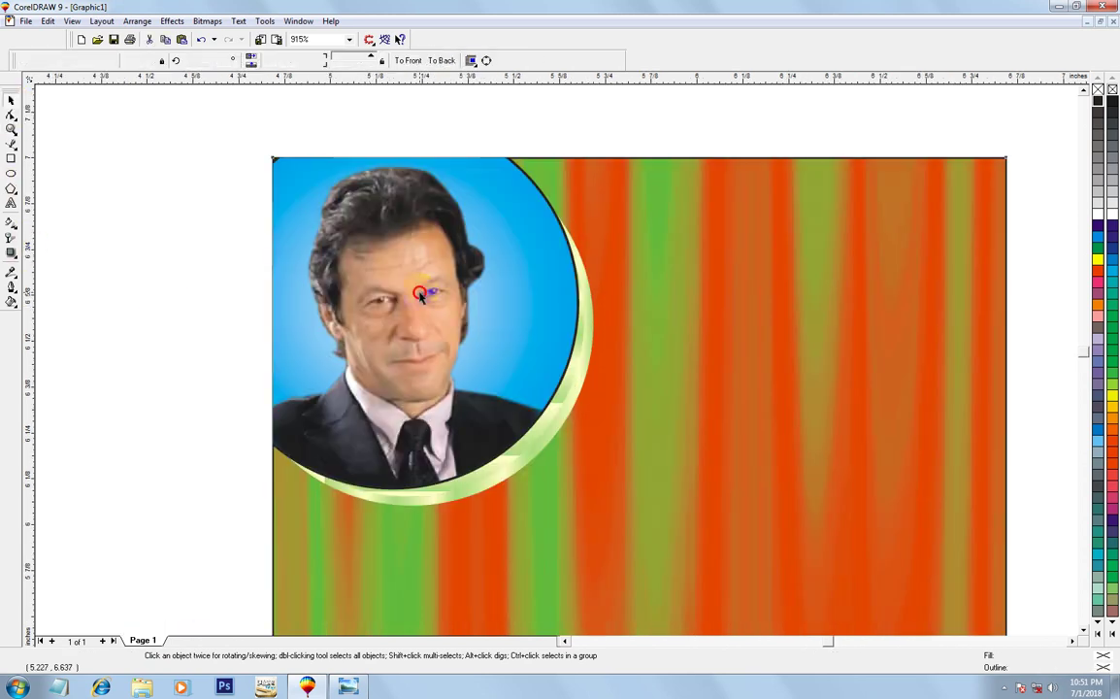
Scale the framed portrait circle slightly larger and finish editing the background's contents
key("ctrl+z")
key("ctrl+z")
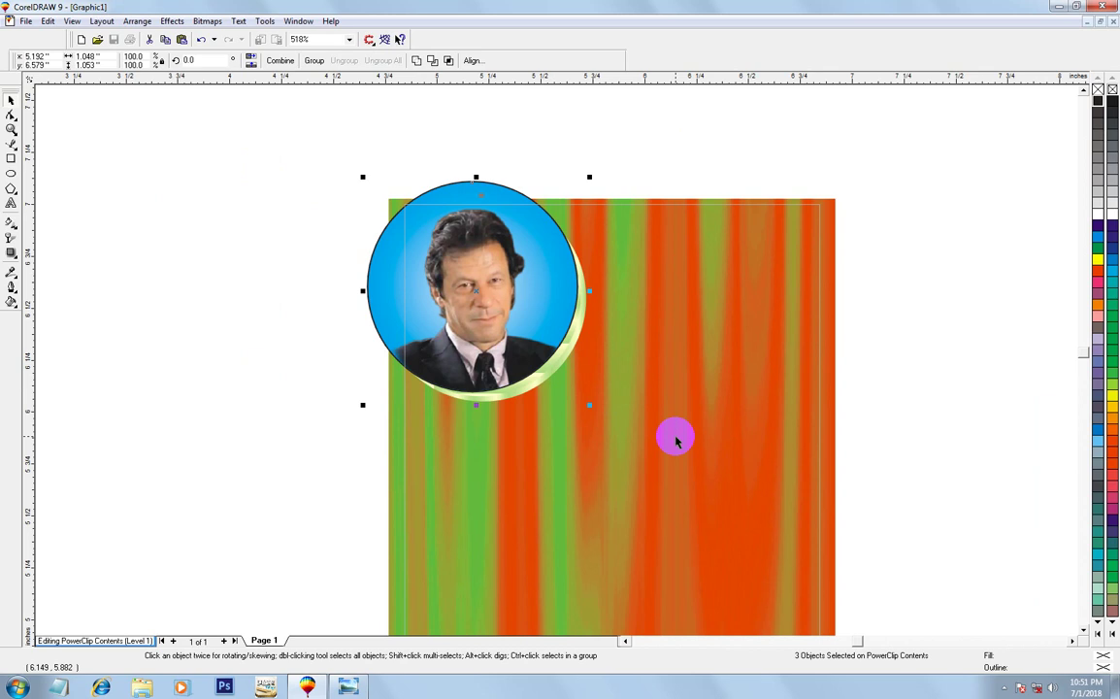
key("ctrl+z")
key("ctrl+shift+z")
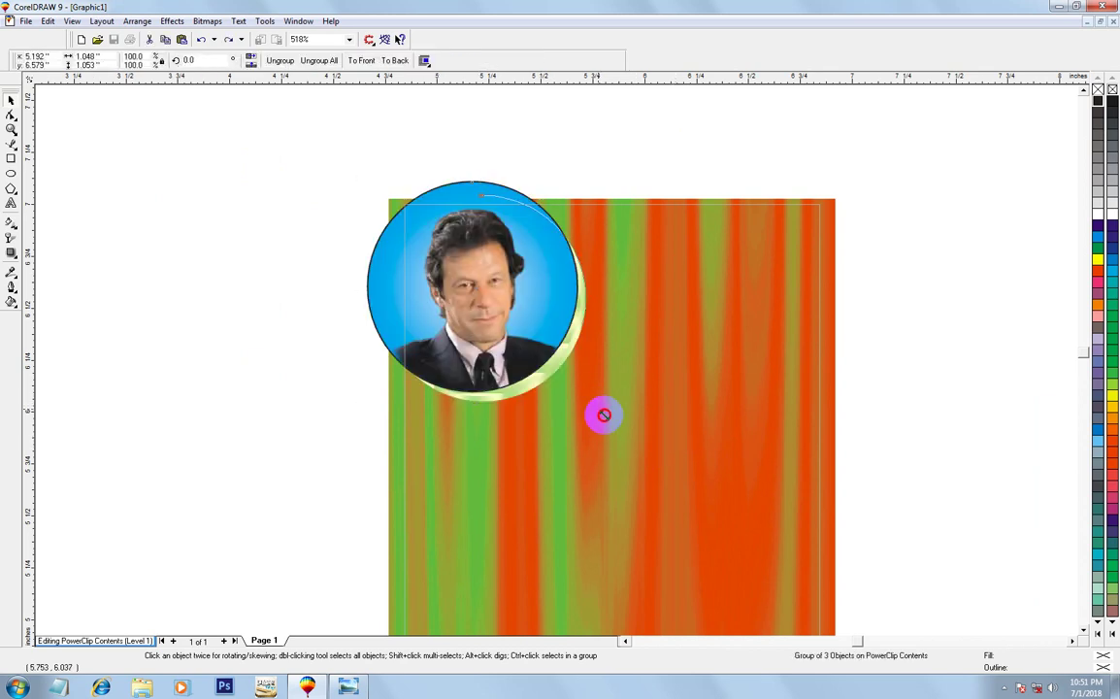
key("ctrl+shift+z")
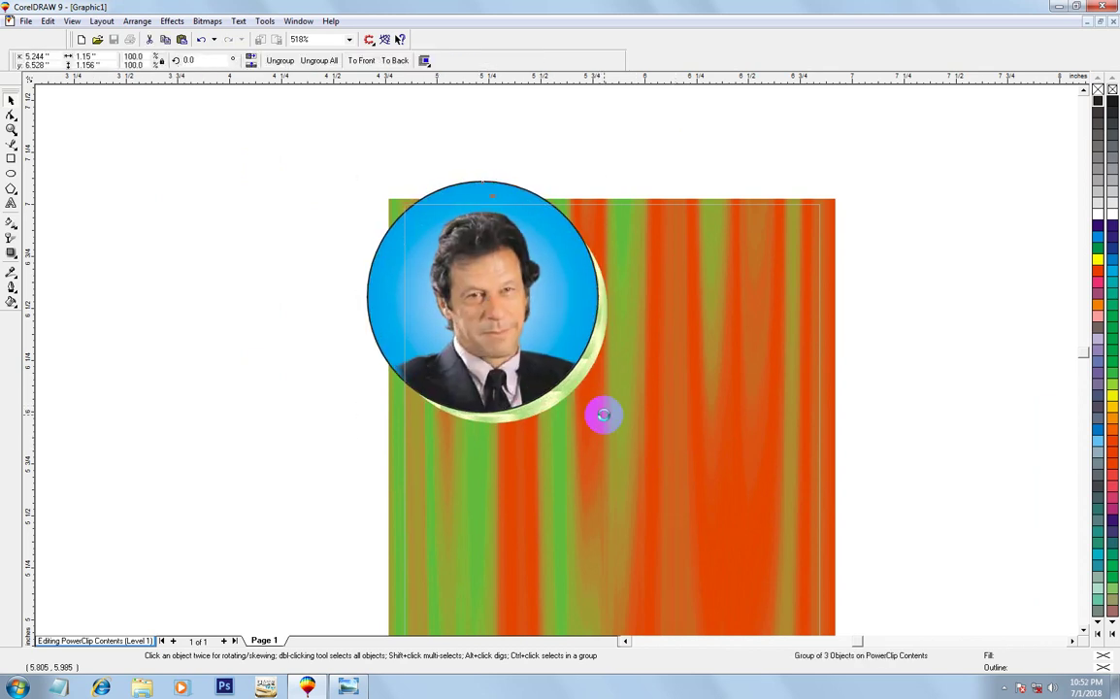
left_click_drag(602, 415, 603, 419)
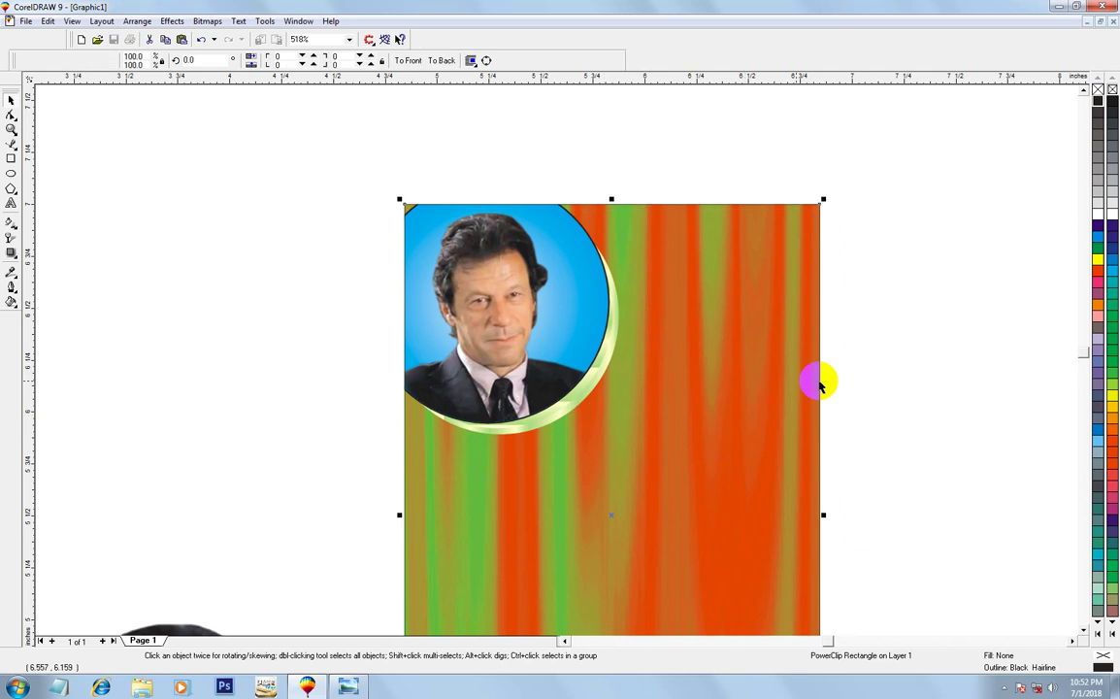
key("shift+F4")
Zoom in on the banner and open the background's PowerClip contents at the portrait circle
left_click(545, 257)
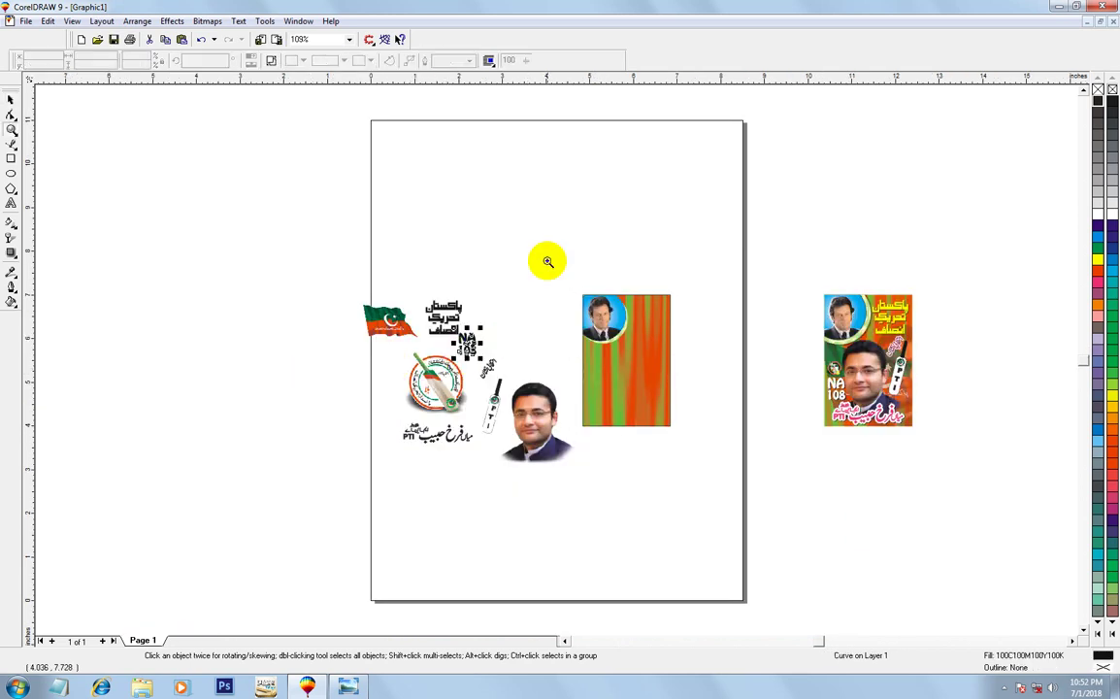
key("F3")
key("F3")
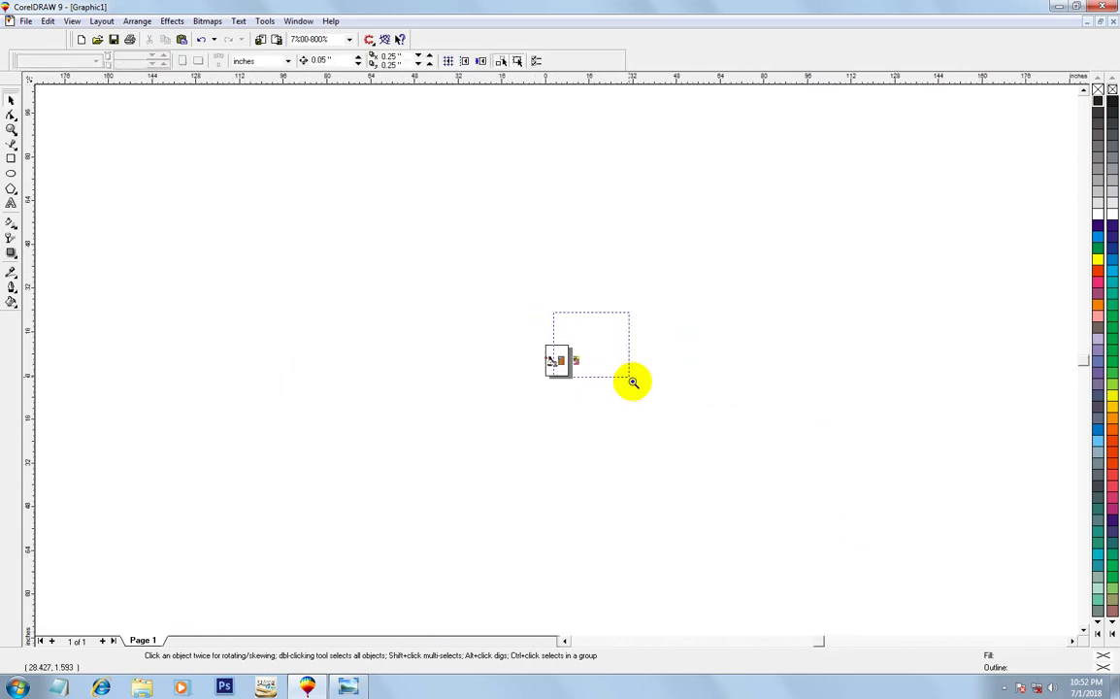
left_click_drag(552, 312, 634, 390)
left_click(525, 379)
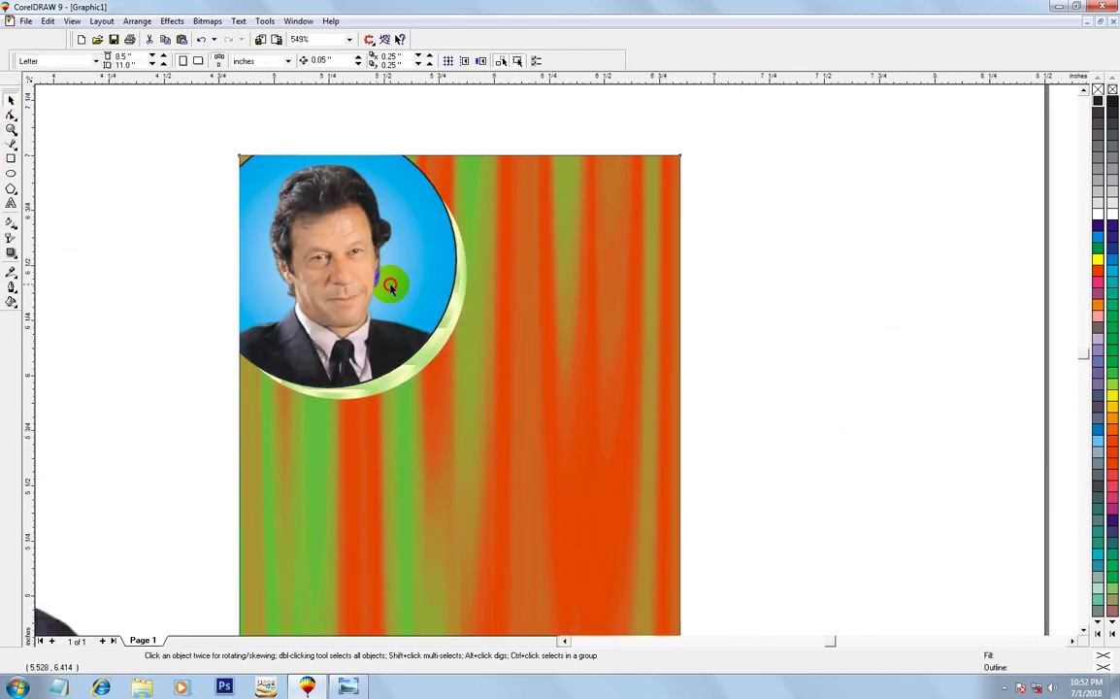
left_click(389, 285, "ctrl")
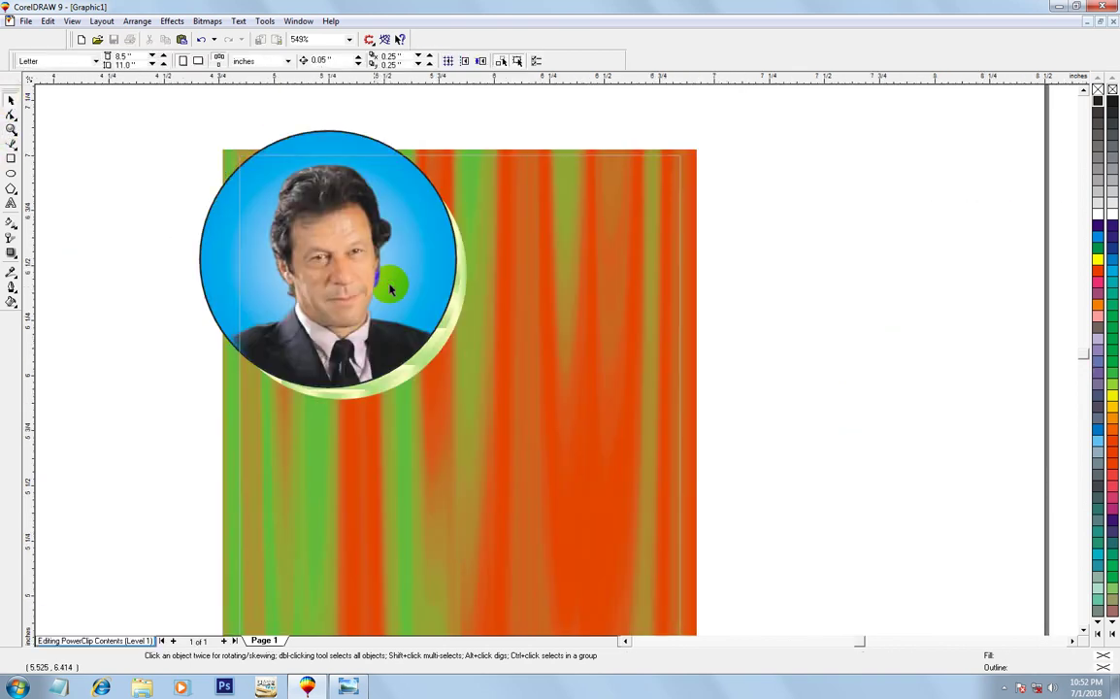
left_click(371, 277)
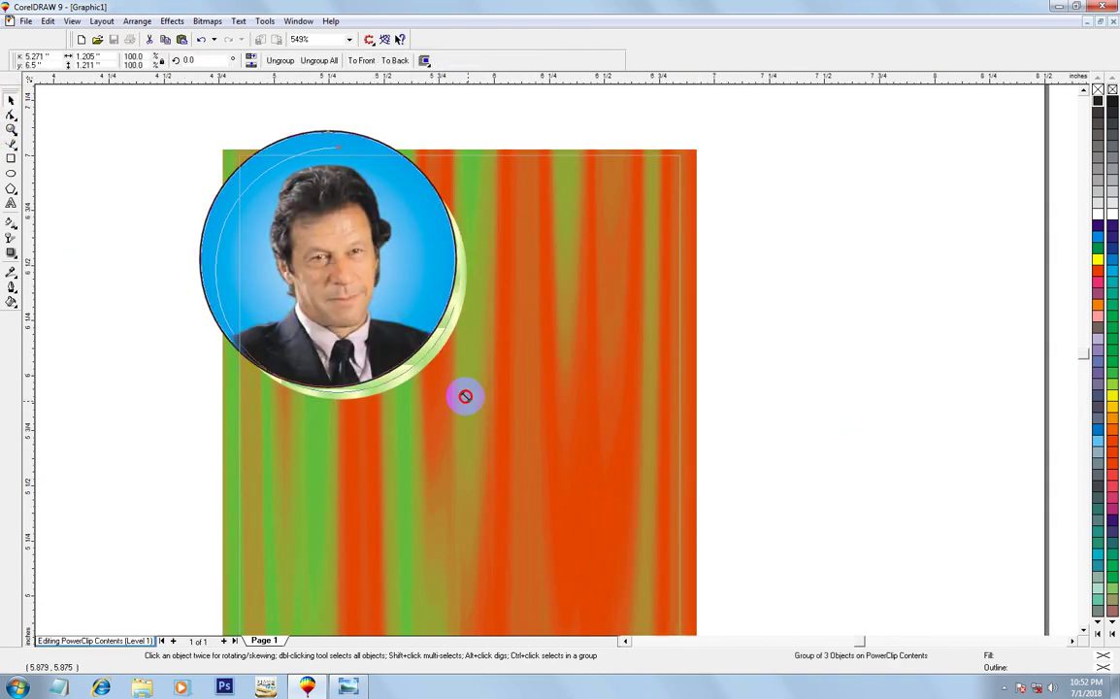
left_click(465, 290)
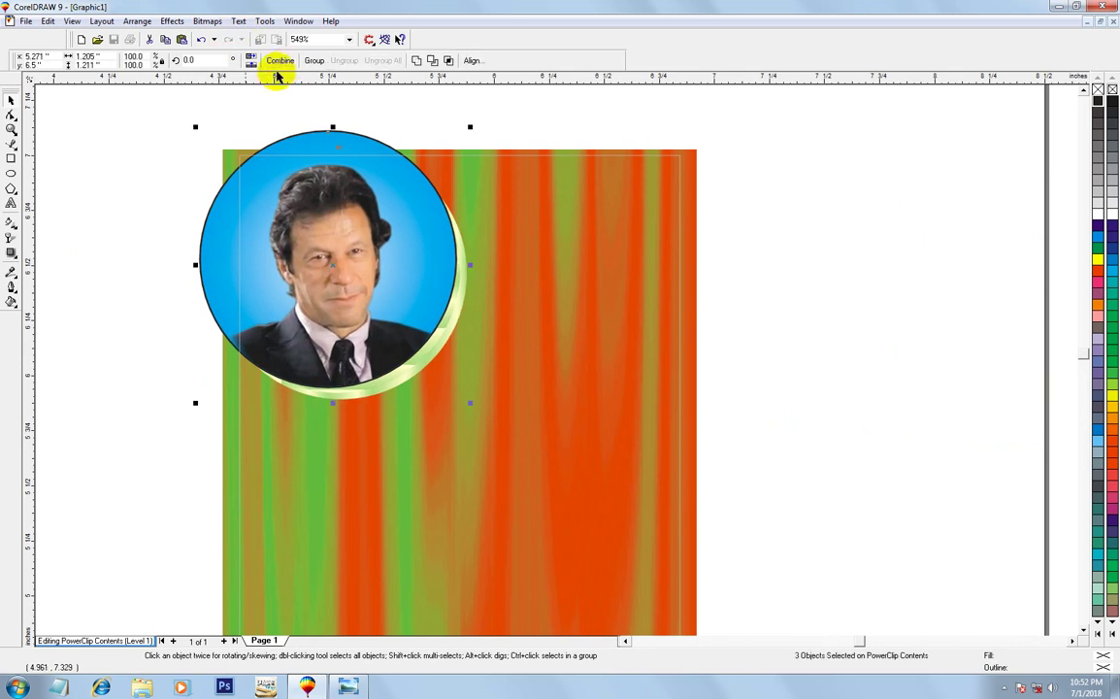
Ungroup the framed circle and shrink the portrait circle slightly, exposing more striped ring
left_click(279, 60)
left_click(362, 312)
left_click_drag(460, 392, 456, 386)
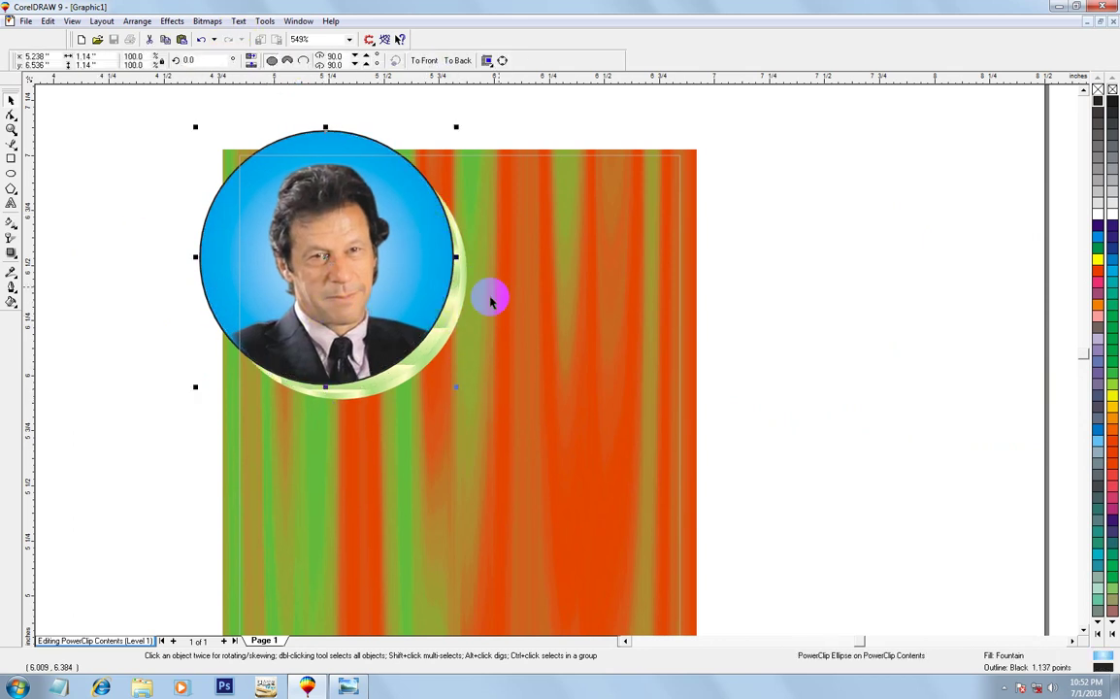
left_click(326, 138)
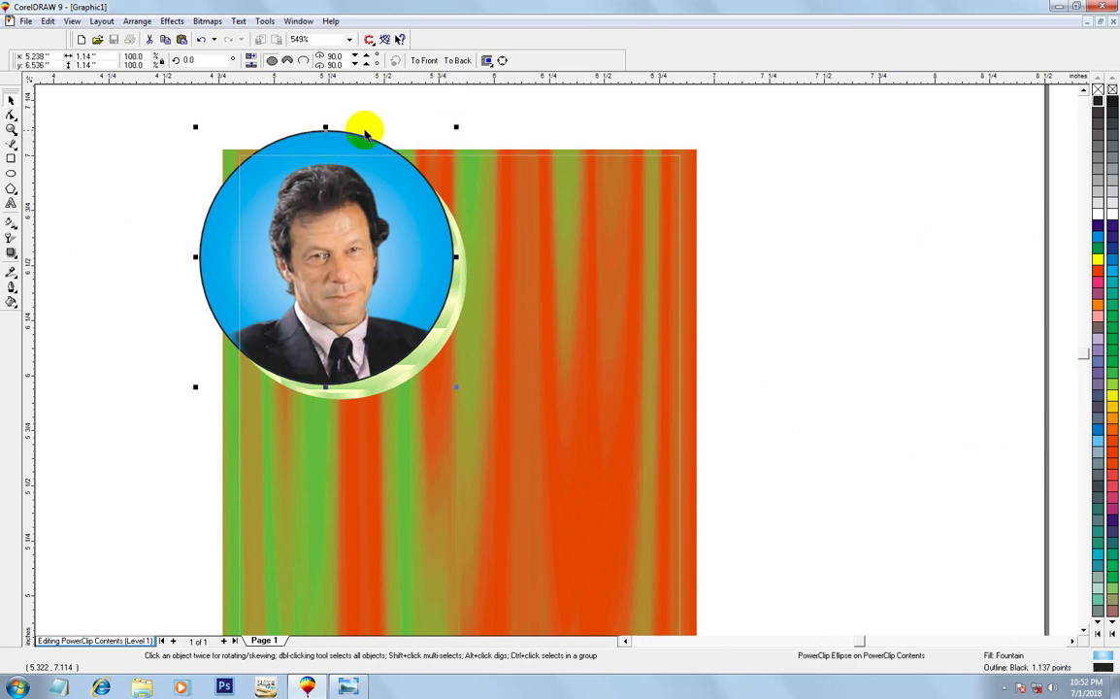
left_click_drag(458, 128, 451, 132)
left_click(449, 130, "ctrl")
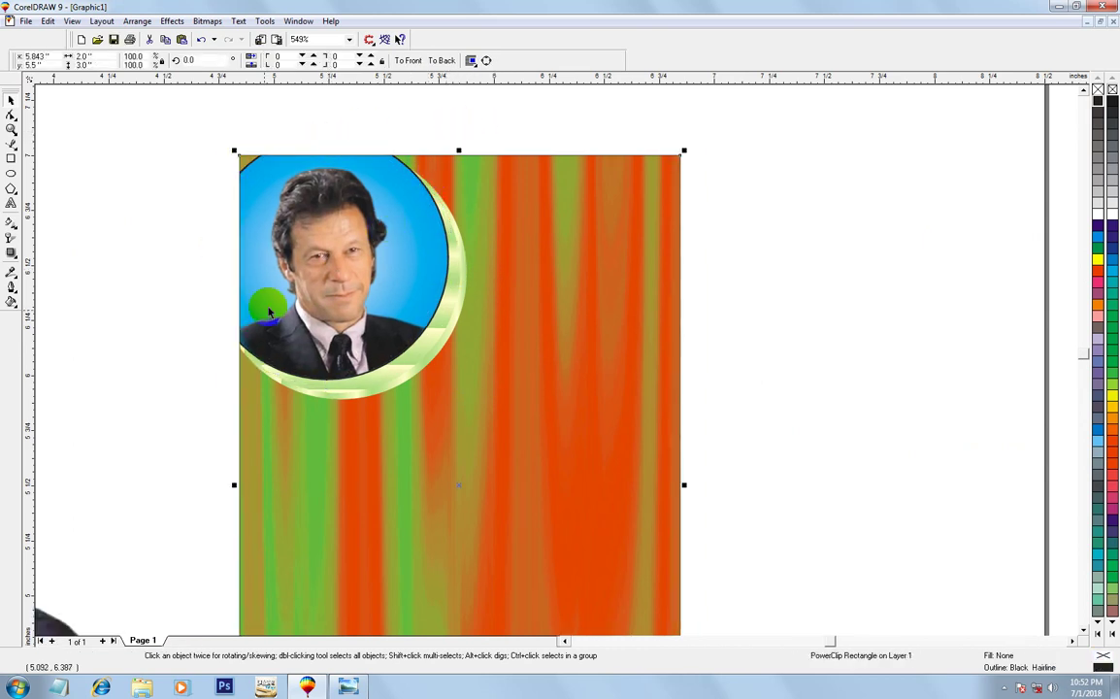
Reopen the poster's contents, nudge the portrait circle, and trial-move the green ring circle (undone)
left_click(130, 370)
left_click(362, 289, "ctrl")
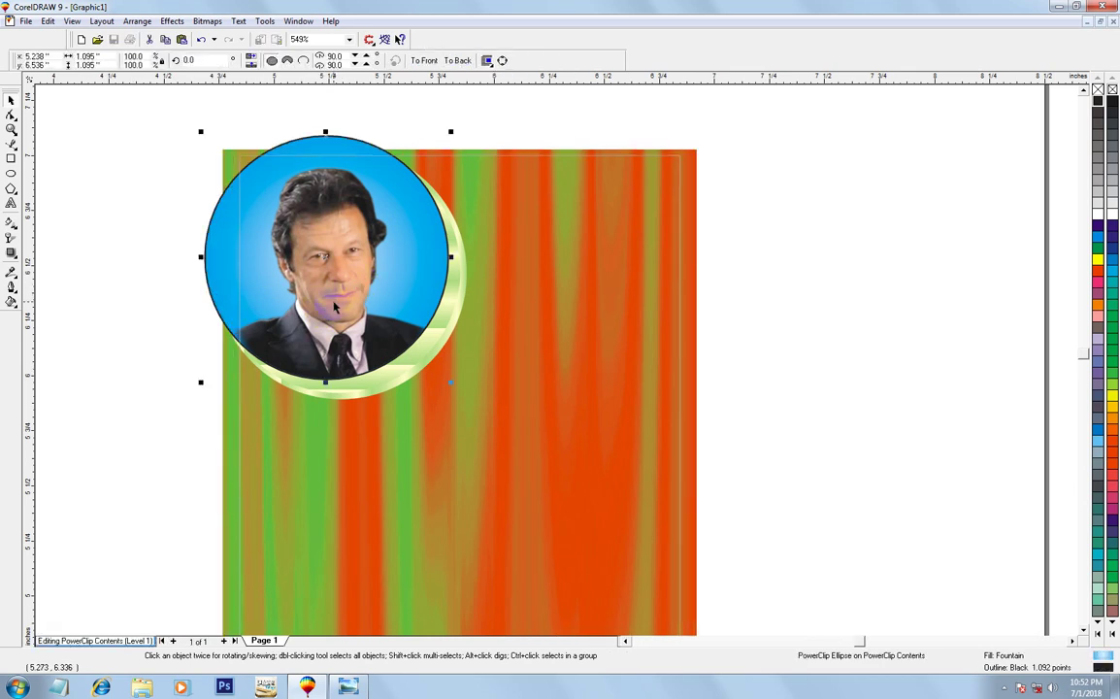
left_click_drag(326, 286, 328, 290)
left_click(452, 358)
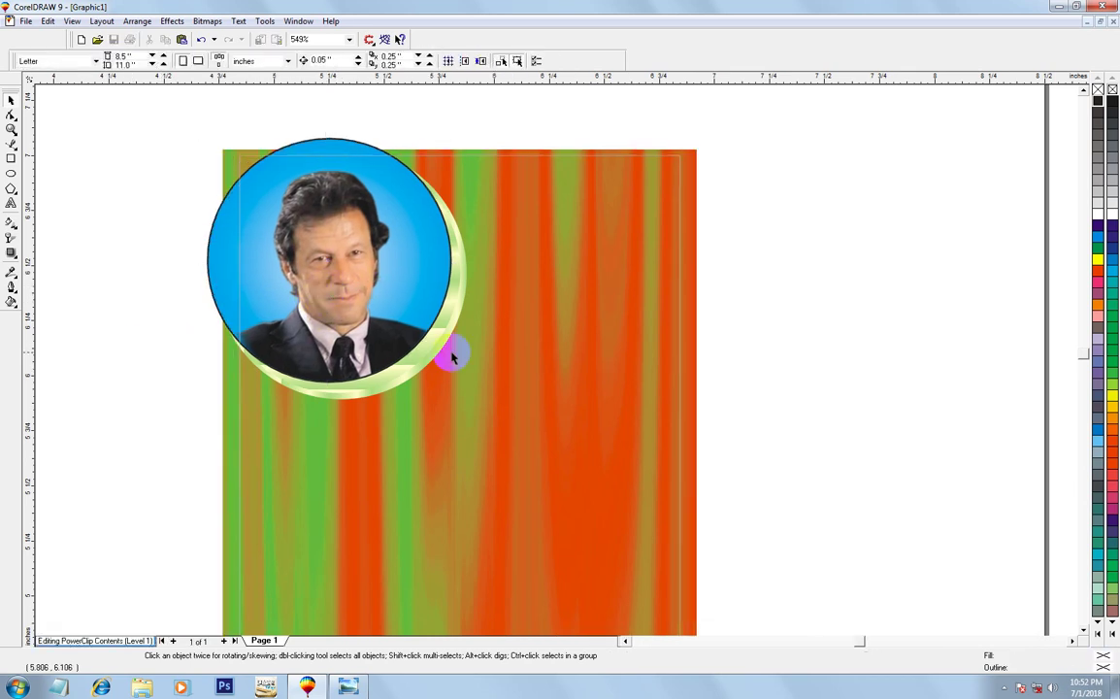
left_click(439, 352)
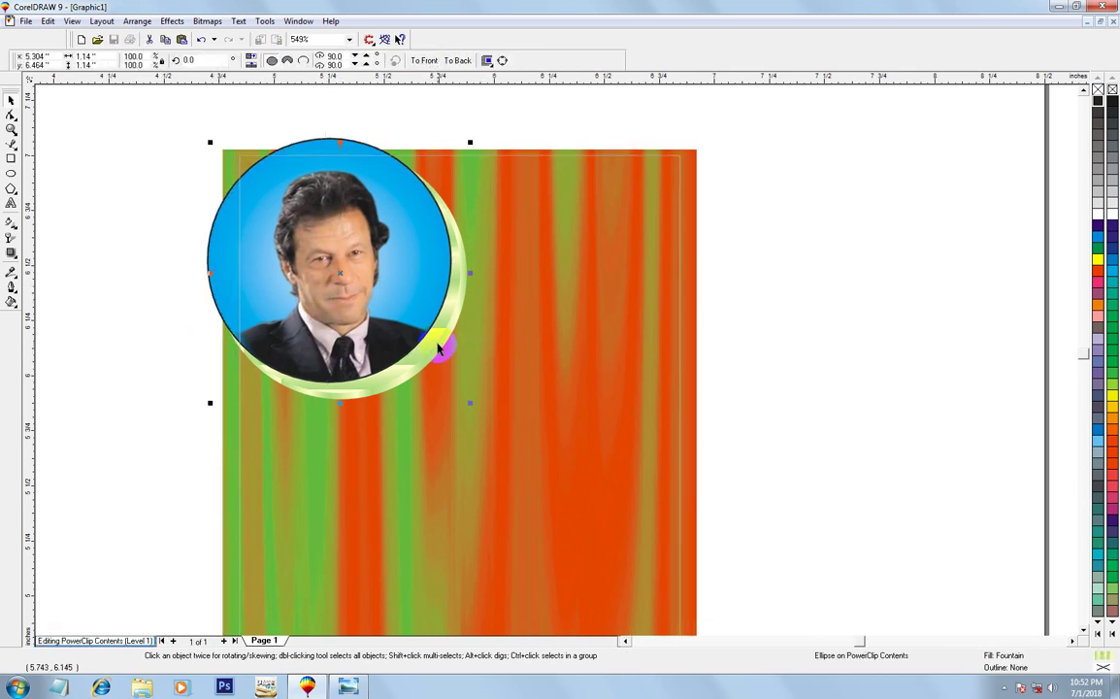
left_click_drag(441, 349, 514, 347)
key("ctrl+z")
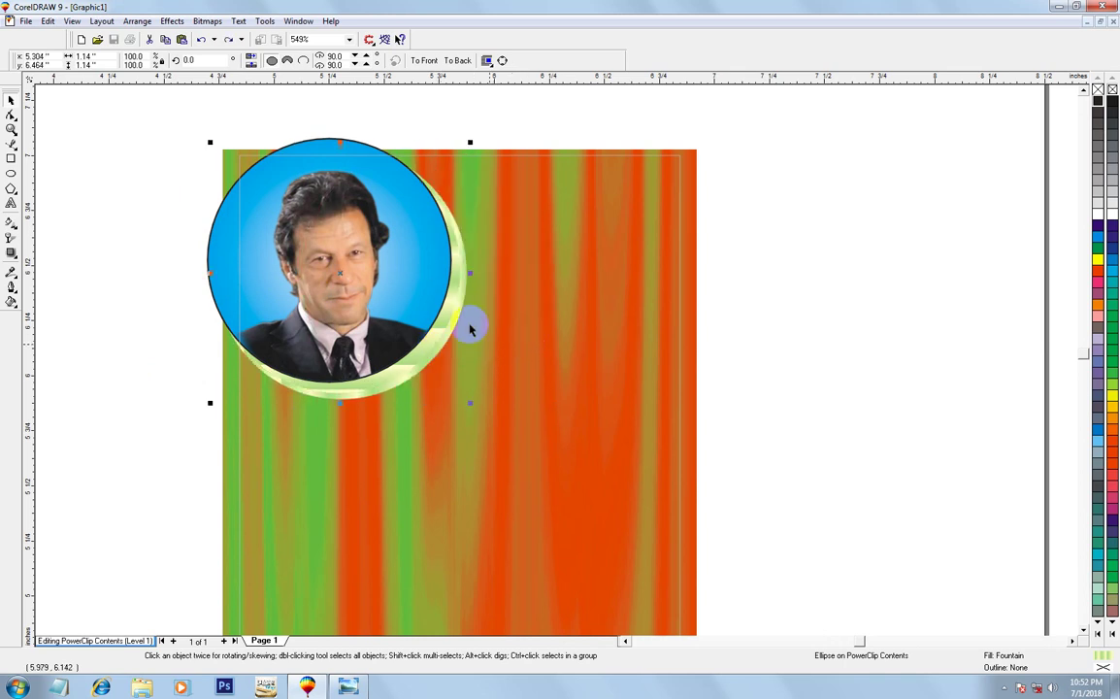
Drag a copy of the ring circle right of the poster and convert it to a bitmap
left_click_drag(347, 271, 926, 271)
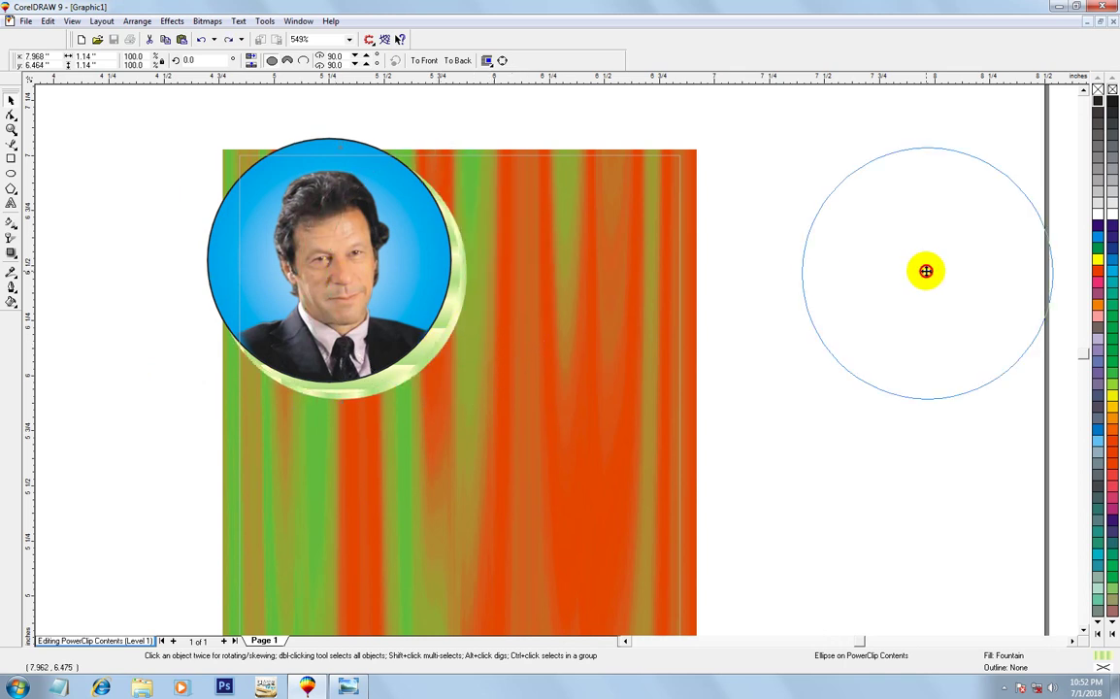
key("Return")
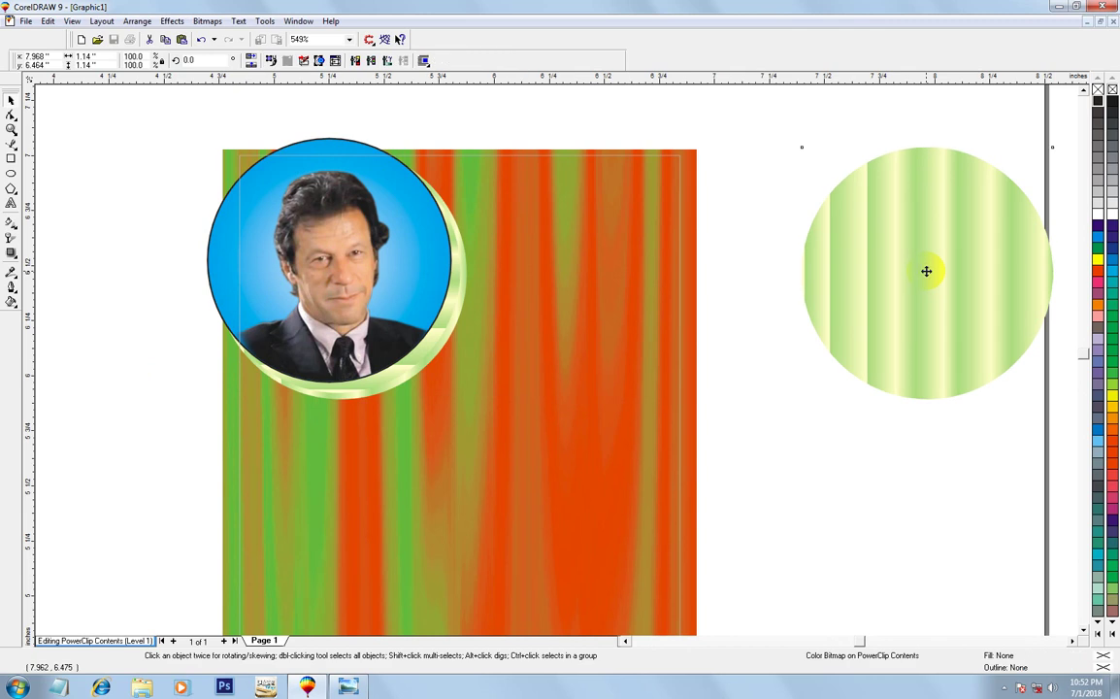
left_click_drag(740, 131, 1067, 447)
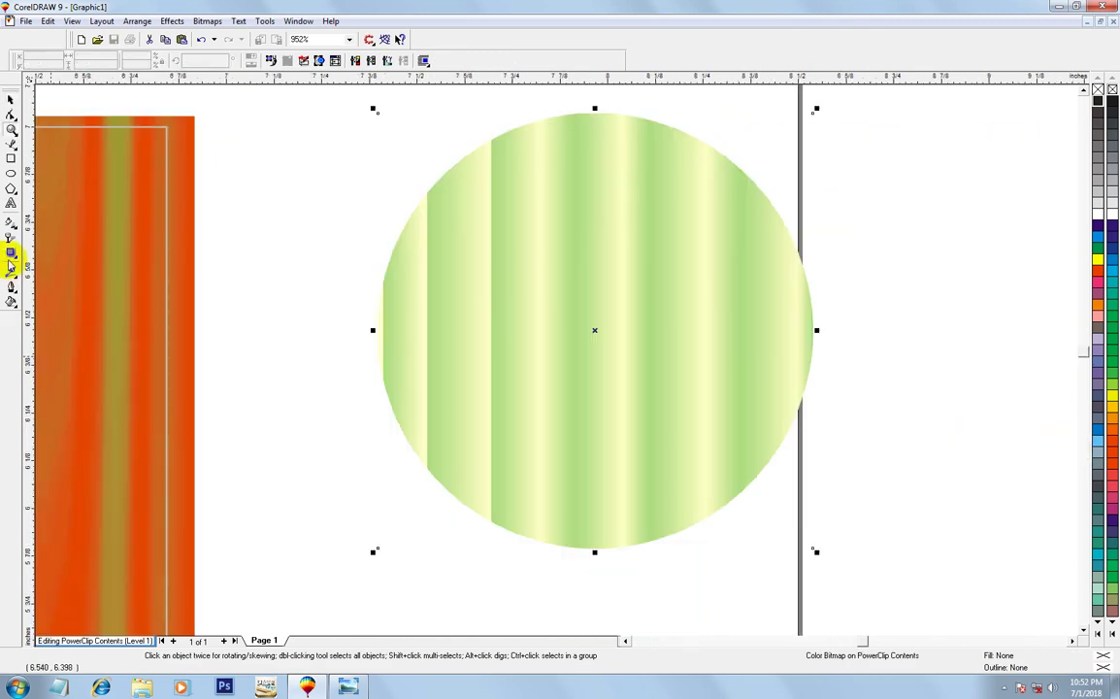
Add a downward drop shadow to the circle, feathered Outside with feathering 3
left_click(11, 254)
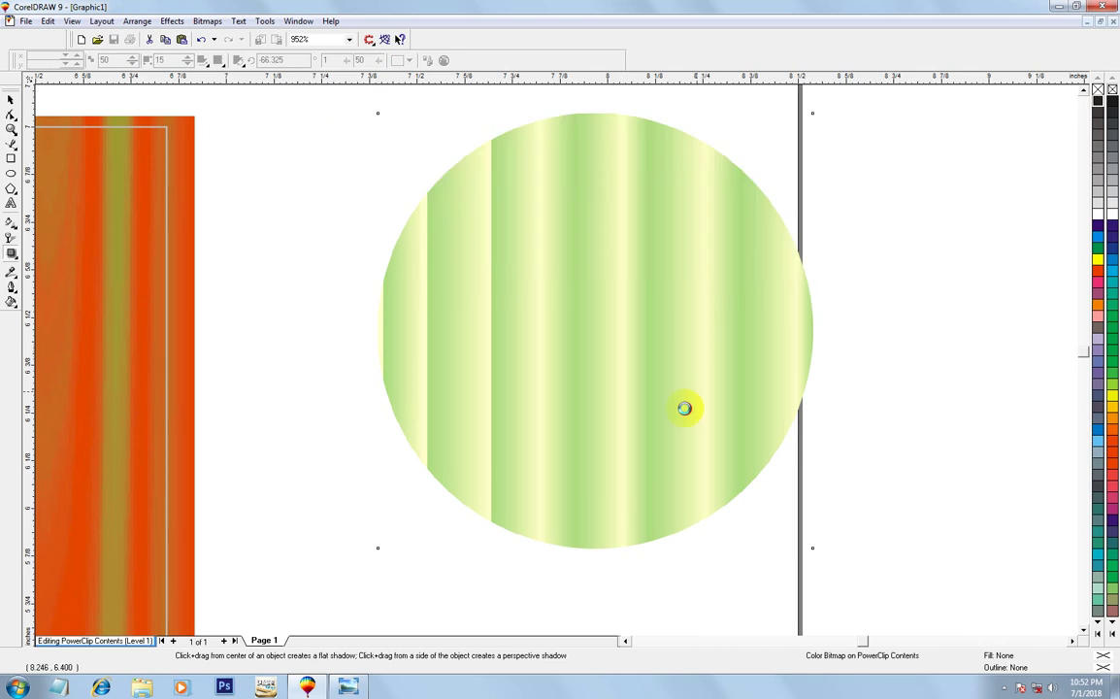
left_click_drag(594, 540, 579, 531)
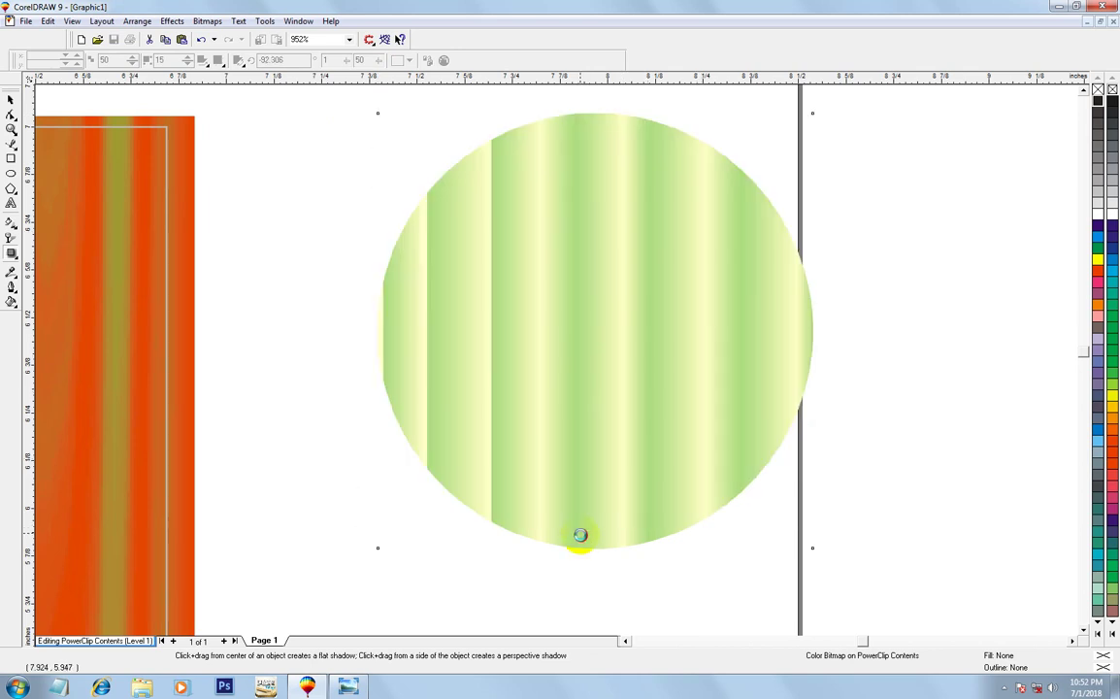
left_click_drag(579, 532, 594, 552)
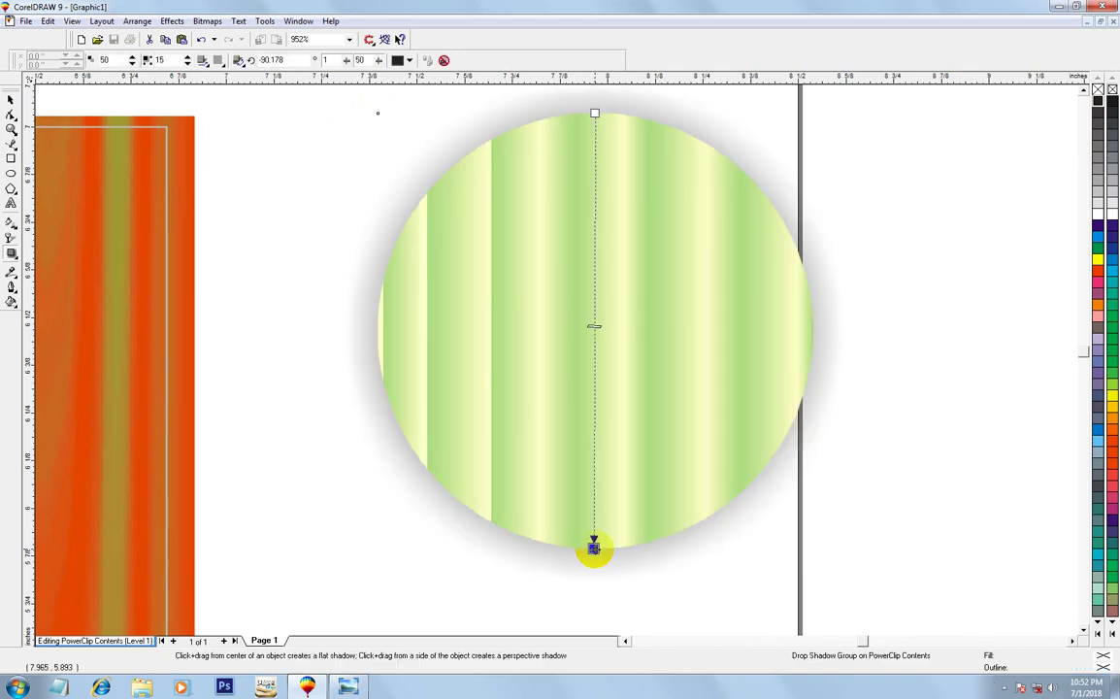
left_click(202, 59)
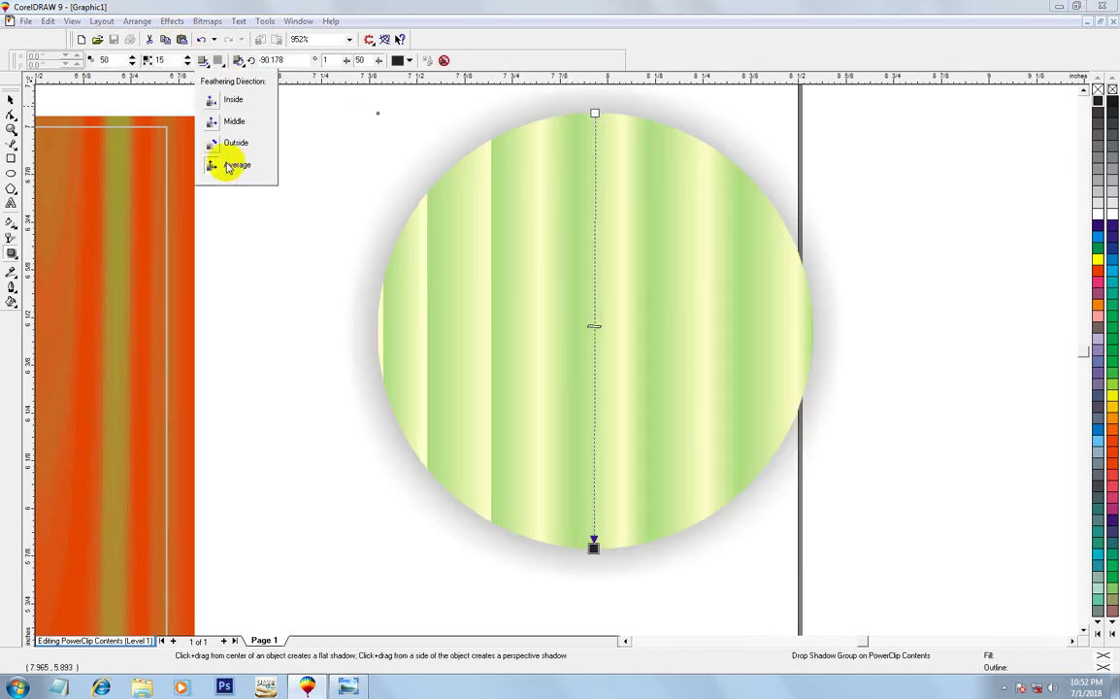
left_click(212, 144)
type("5")
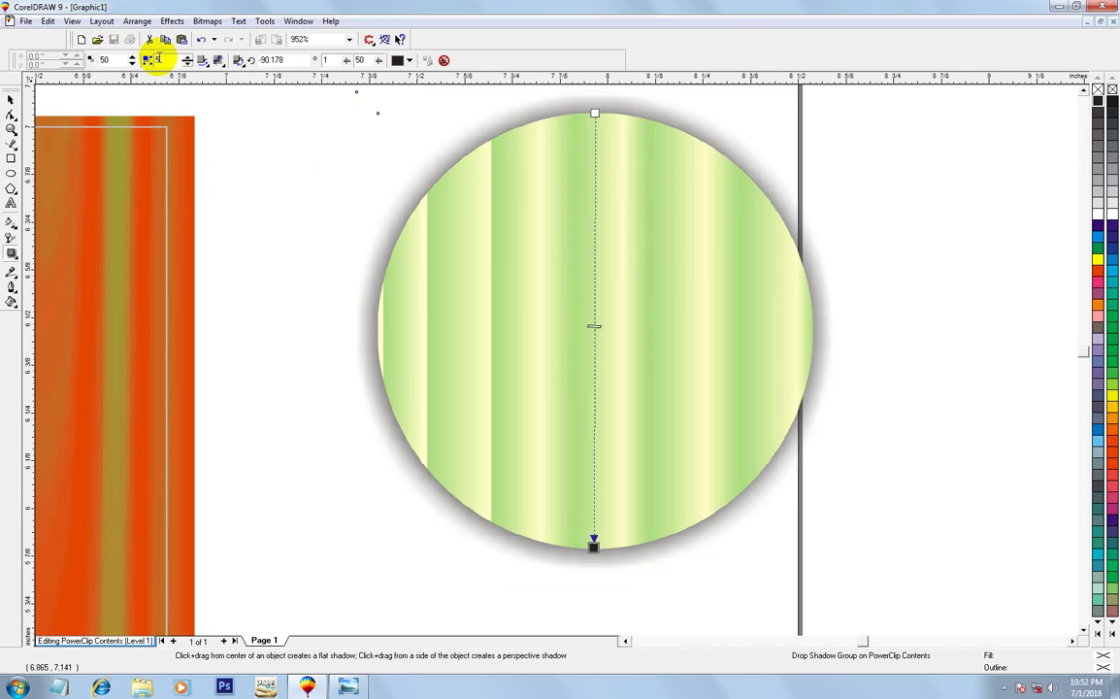
double_click(158, 60)
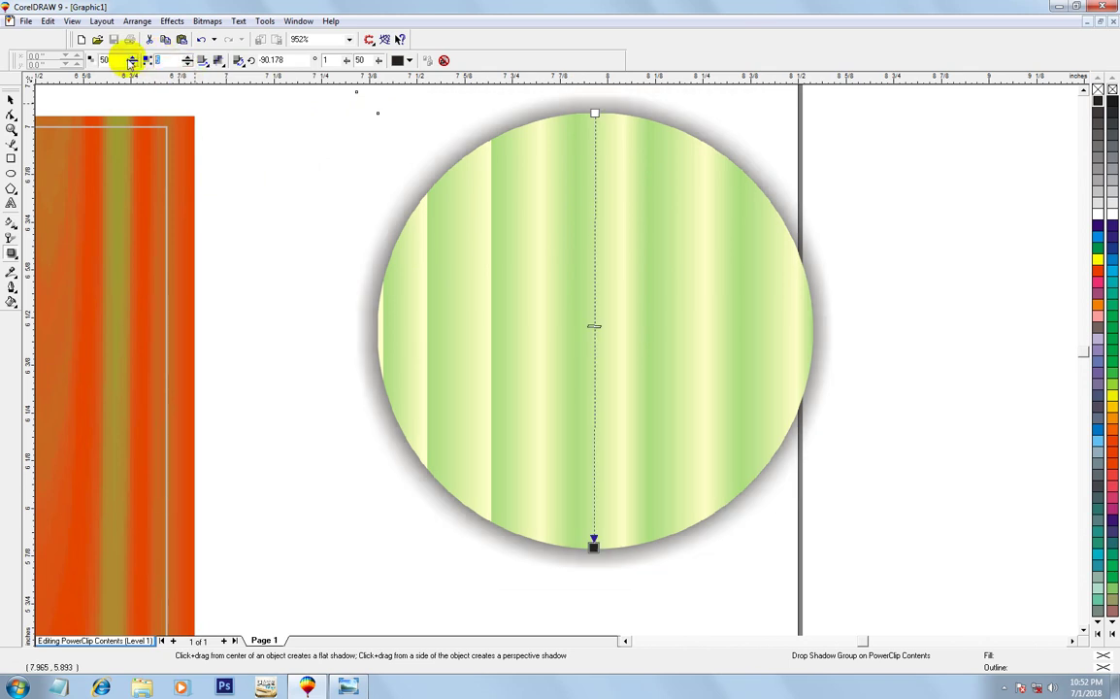
type("3")
key("Return")
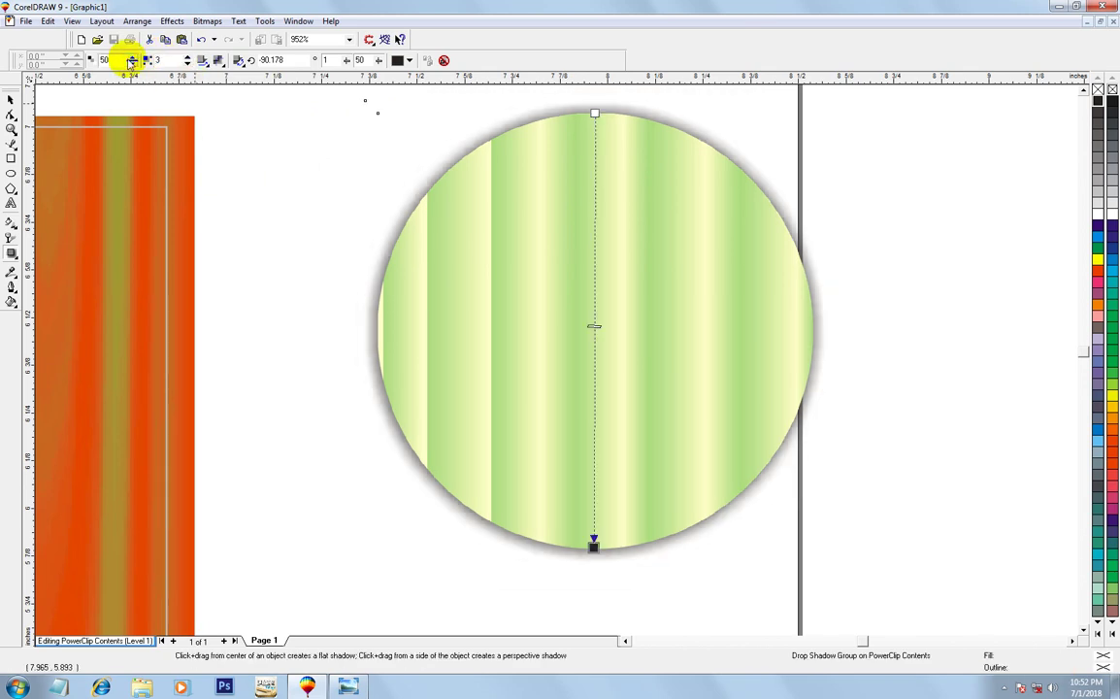
Break the drop shadow apart from the circle and delete the striped circle bitmap
left_click(12, 100)
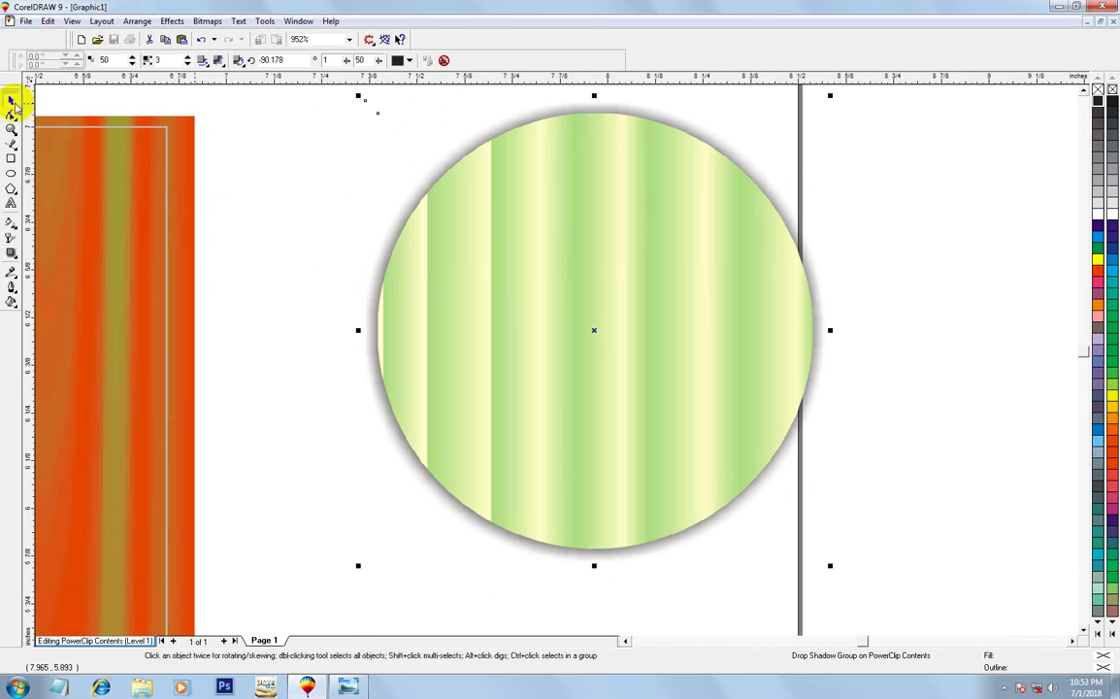
left_click(137, 21)
left_click(275, 173)
left_click(570, 304)
key("Delete")
left_click(476, 324)
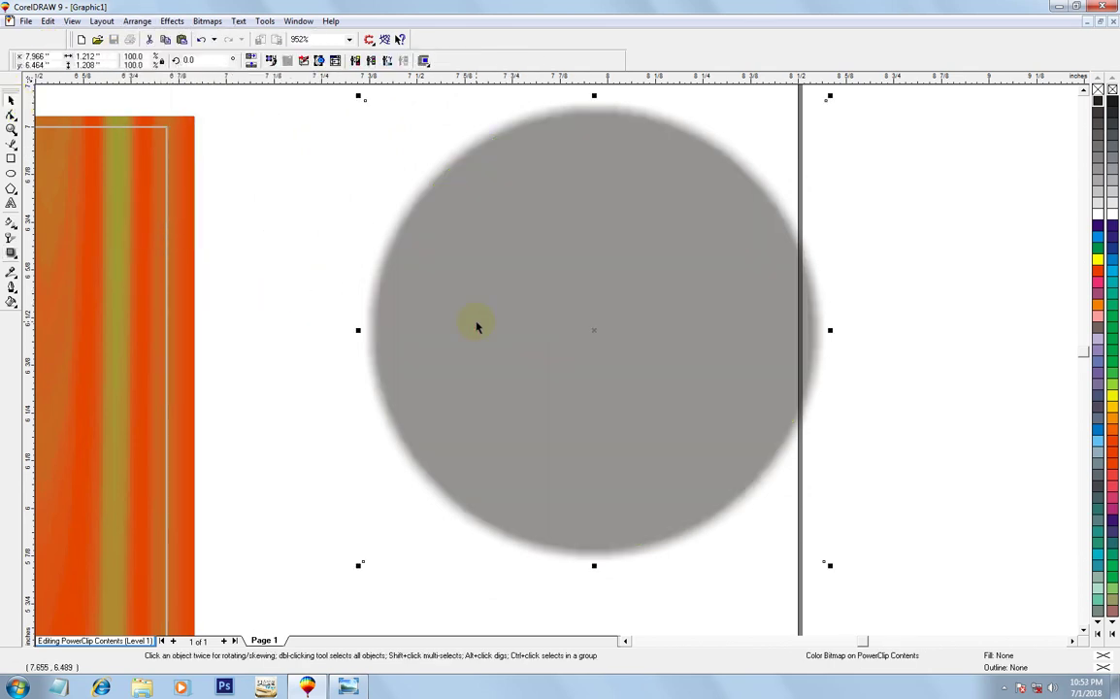
Convert the grey shadow into a grayscale bitmap
key("alt+b")
key("v")
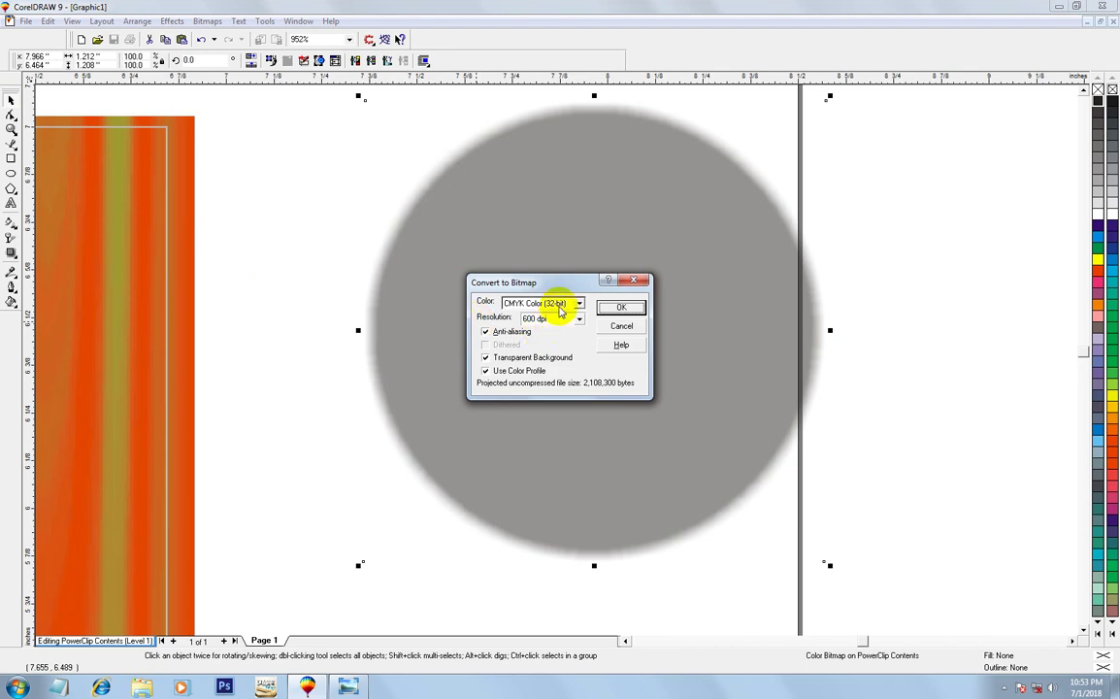
left_click(560, 309)
left_click(559, 340)
left_click(566, 306)
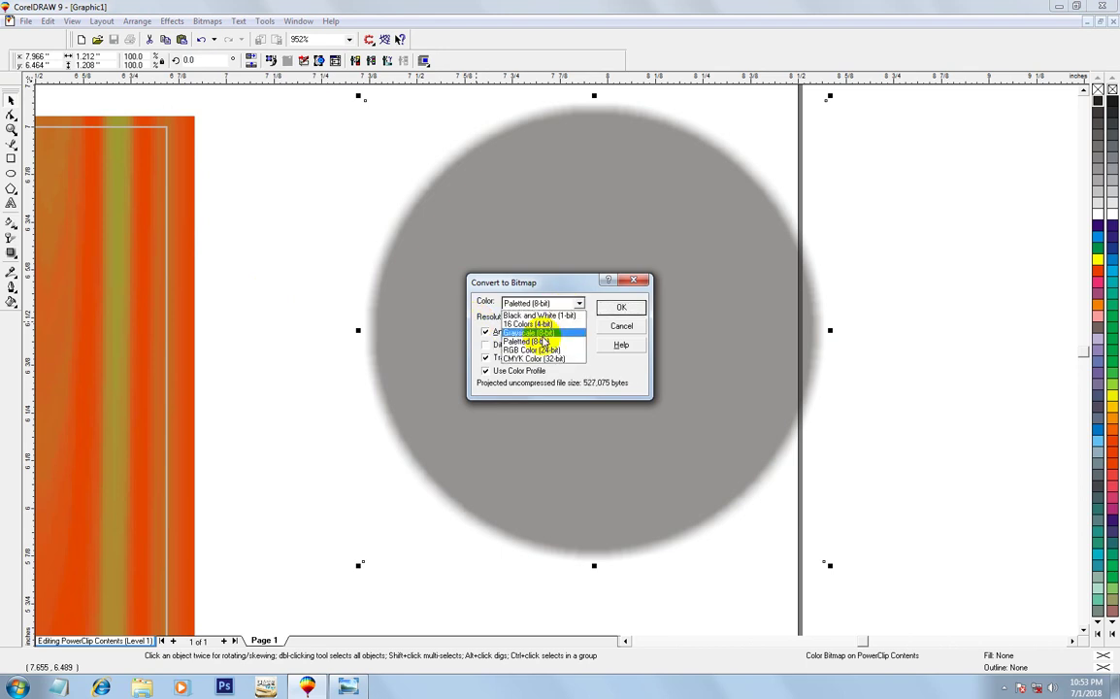
left_click(529, 345)
key("Return")
key("Return")
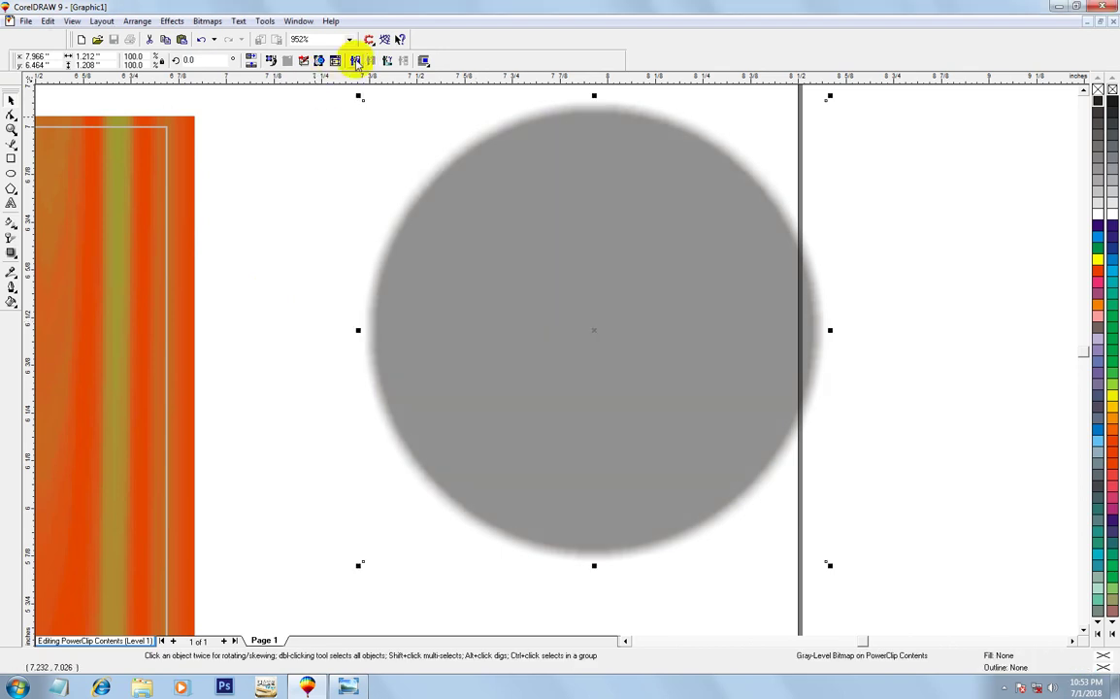
Darken the shadow bitmap with Brightness-Contrast-Intensity
left_click(320, 58)
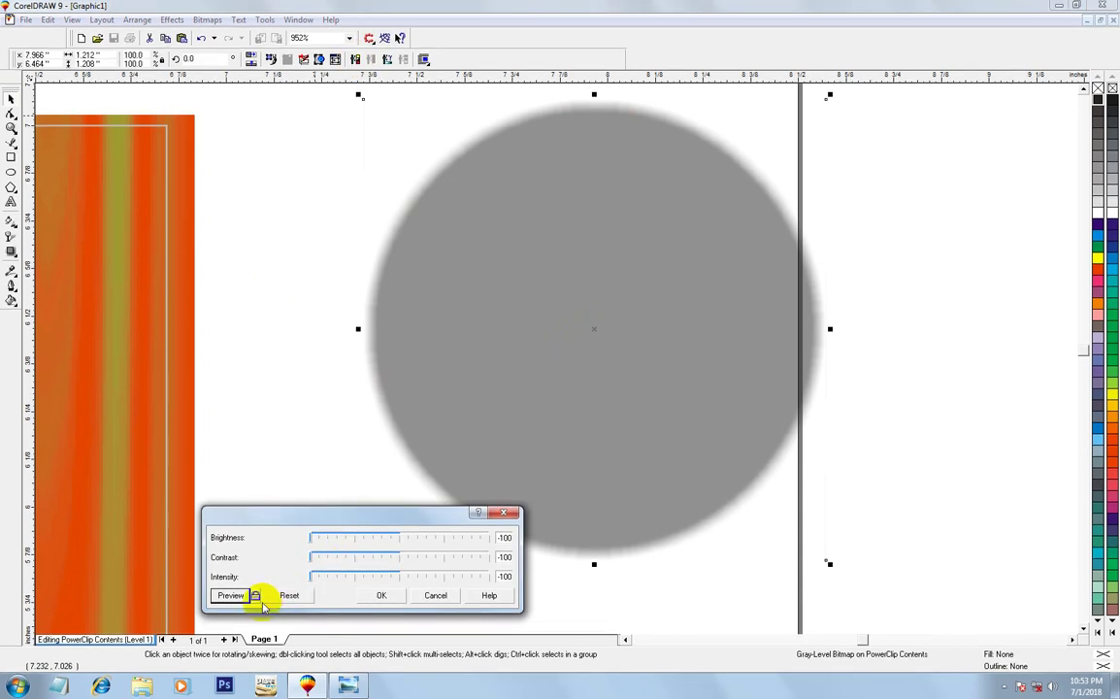
left_click(256, 598)
left_click(380, 595)
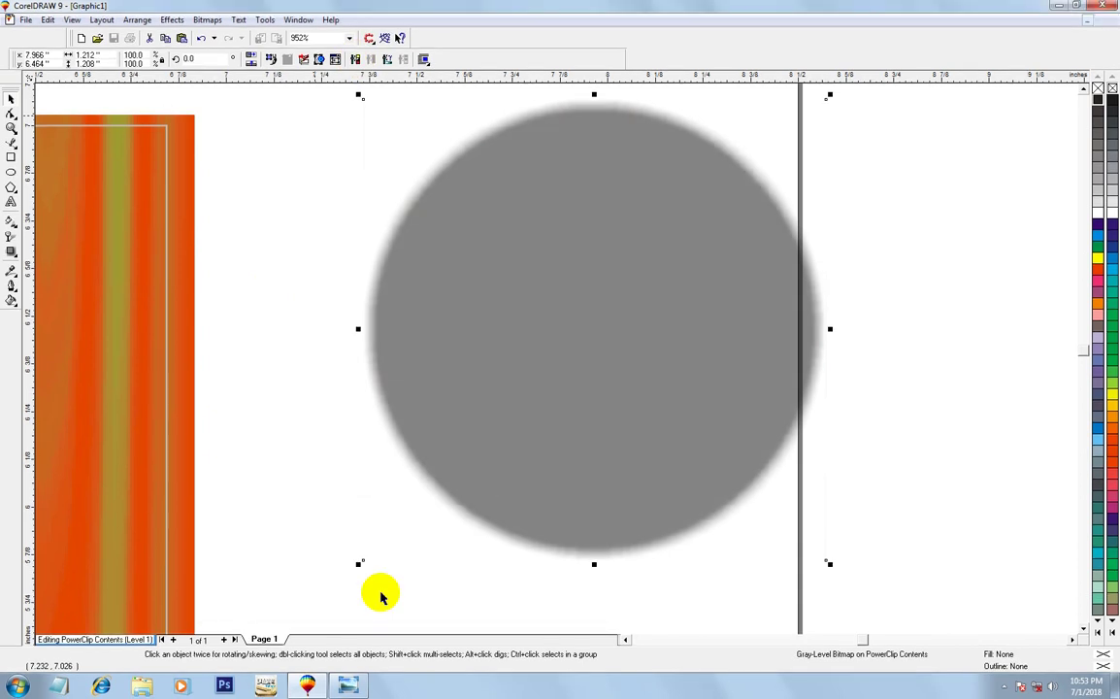
scroll(467, 330, "down", 1)
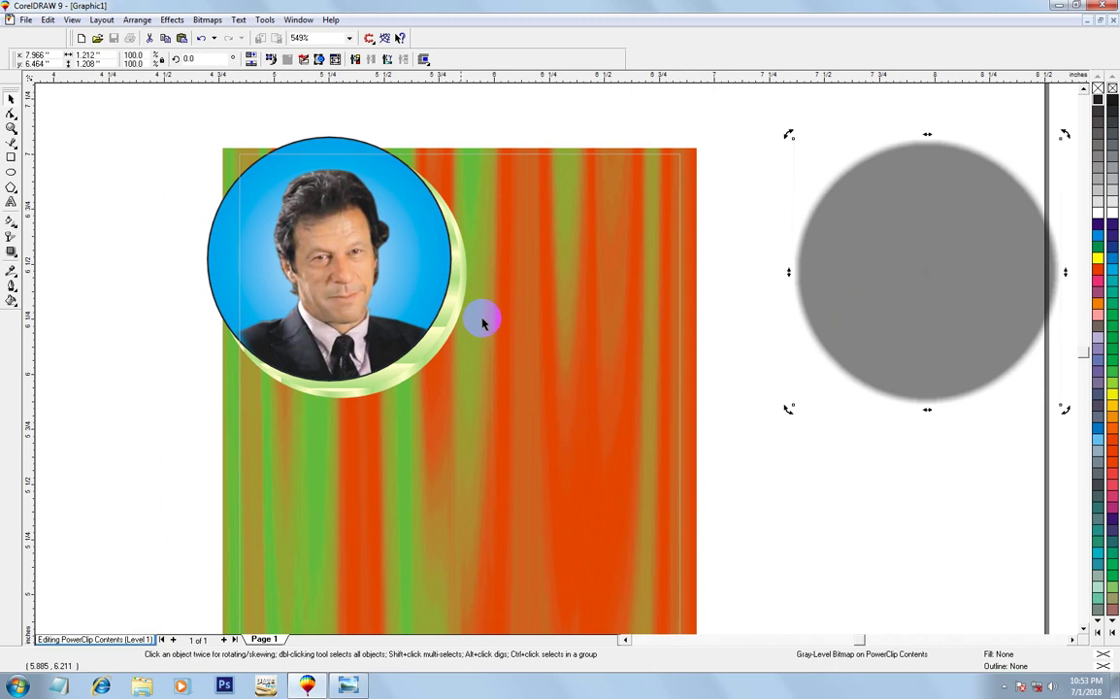
Place the shadow behind the portrait ring, centred on it, and finish editing the contents
left_click(445, 340, "shift")
key("c")
key("e")
left_click(100, 508)
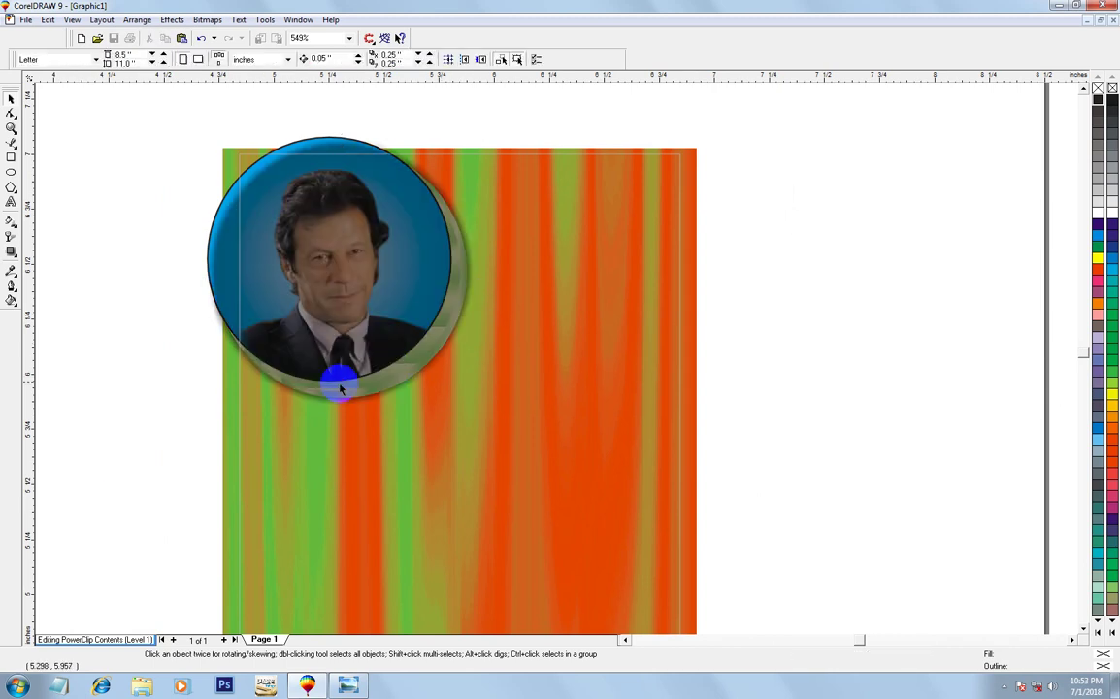
left_click(341, 388)
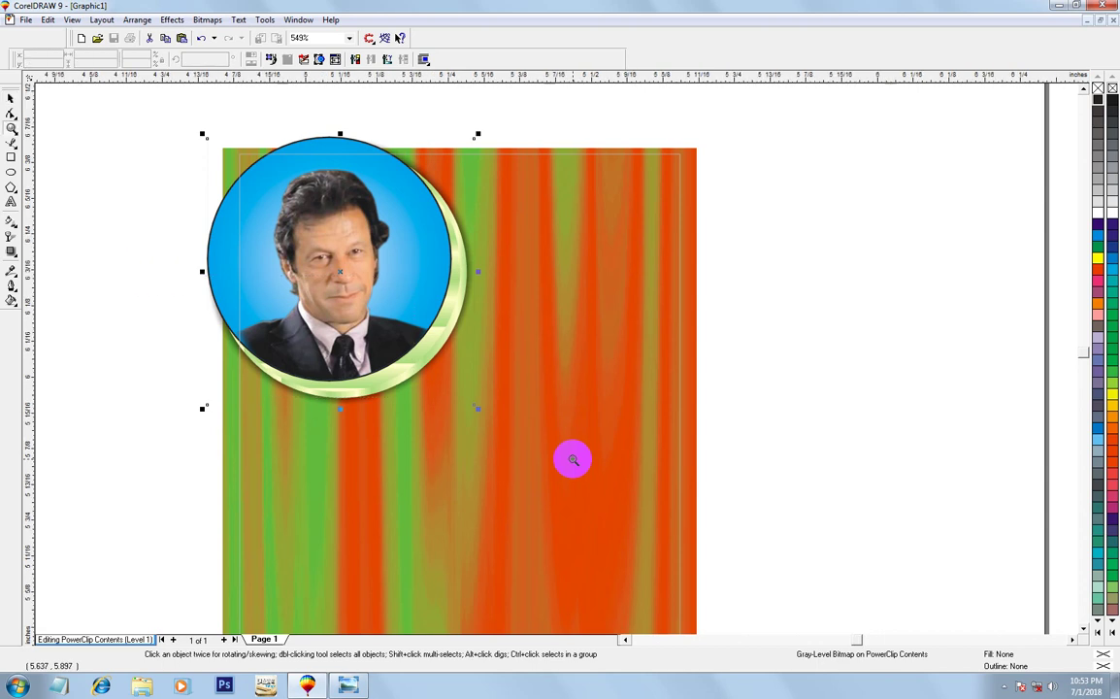
scroll(555, 399, "up", 2)
left_click(116, 383)
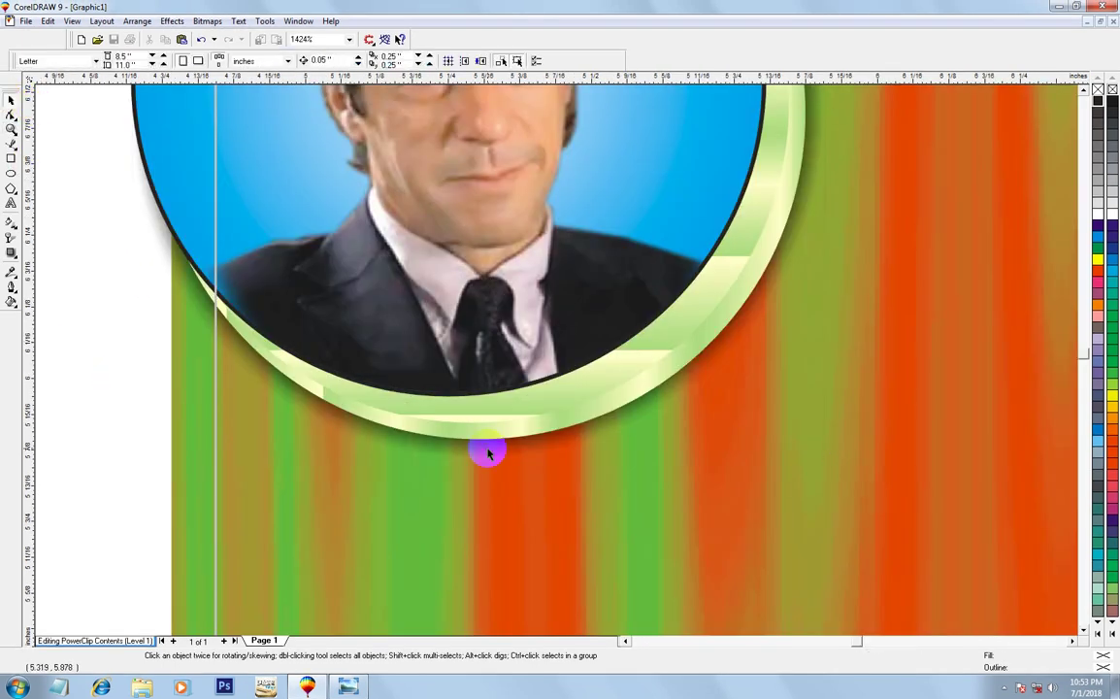
left_click(488, 453, "ctrl")
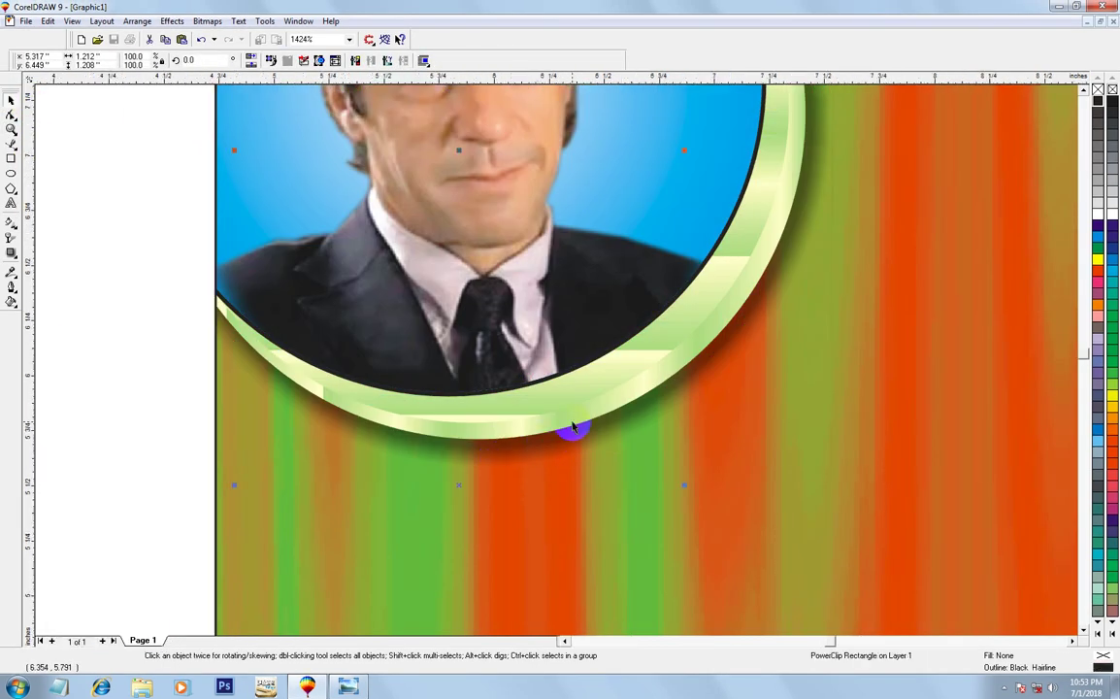
scroll(572, 427, "down", 3)
PowerClip the candidate's portrait photo into the poster frame
scroll(694, 395, "down", 2)
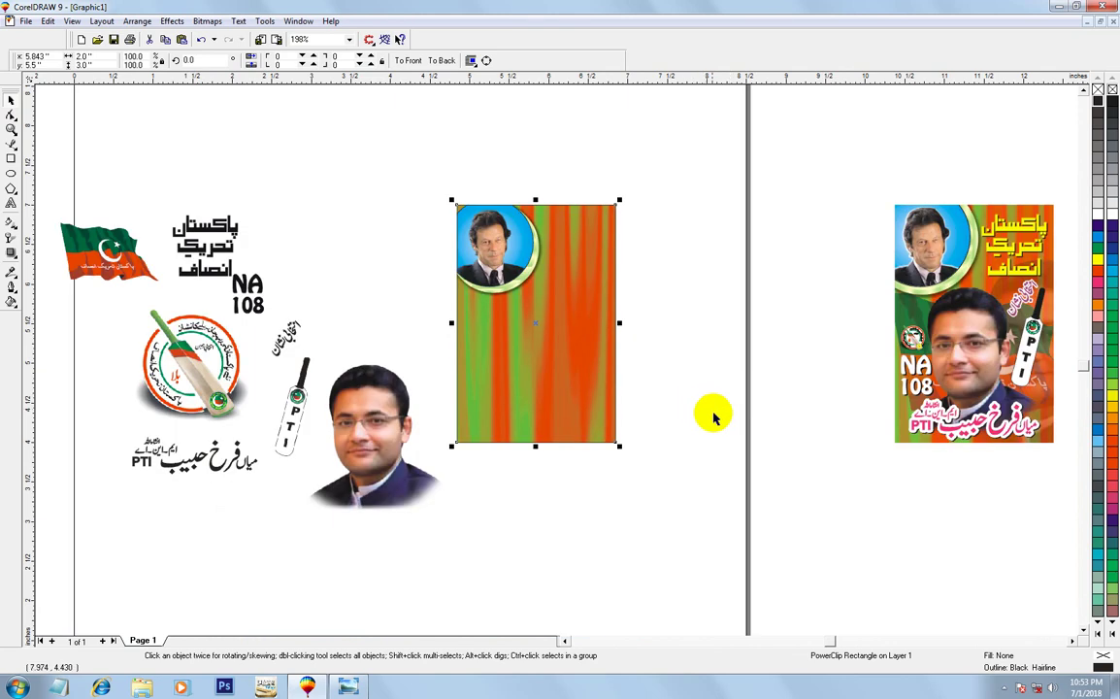
left_click(711, 408)
key("z")
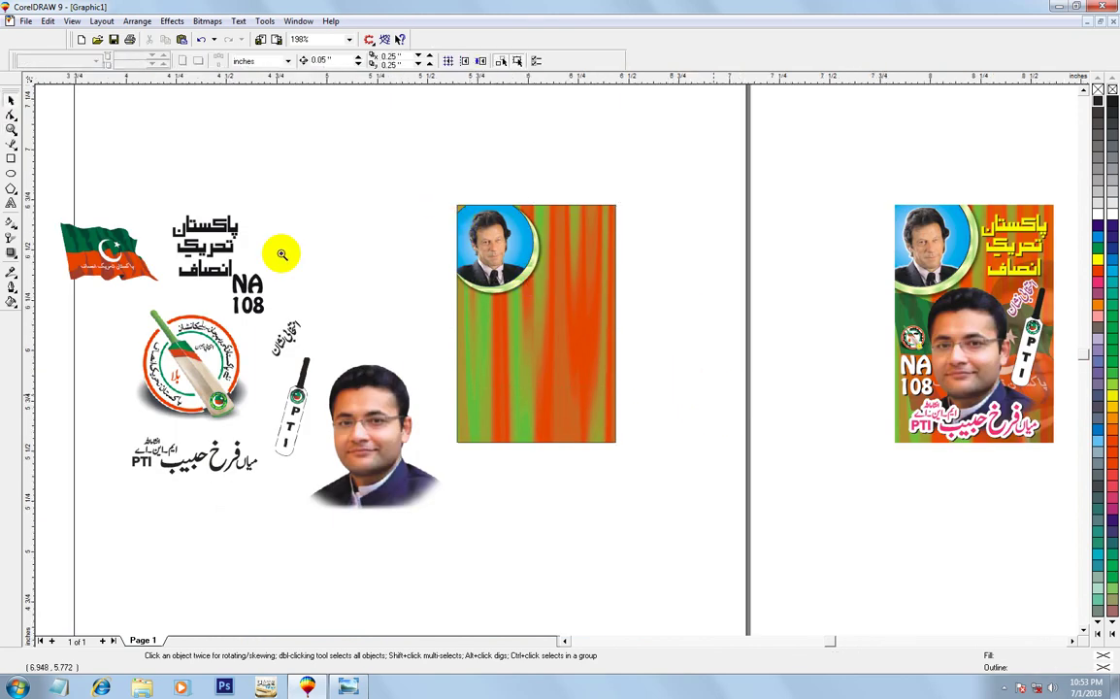
left_click_drag(455, 182, 649, 394)
left_click(10, 98)
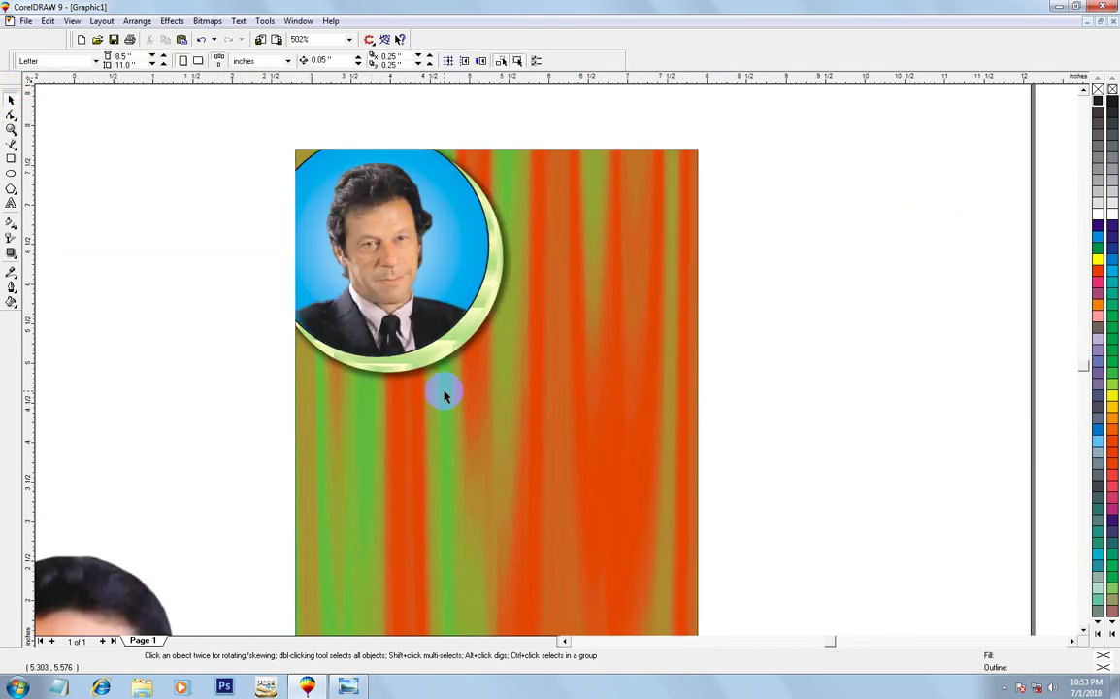
key("F3")
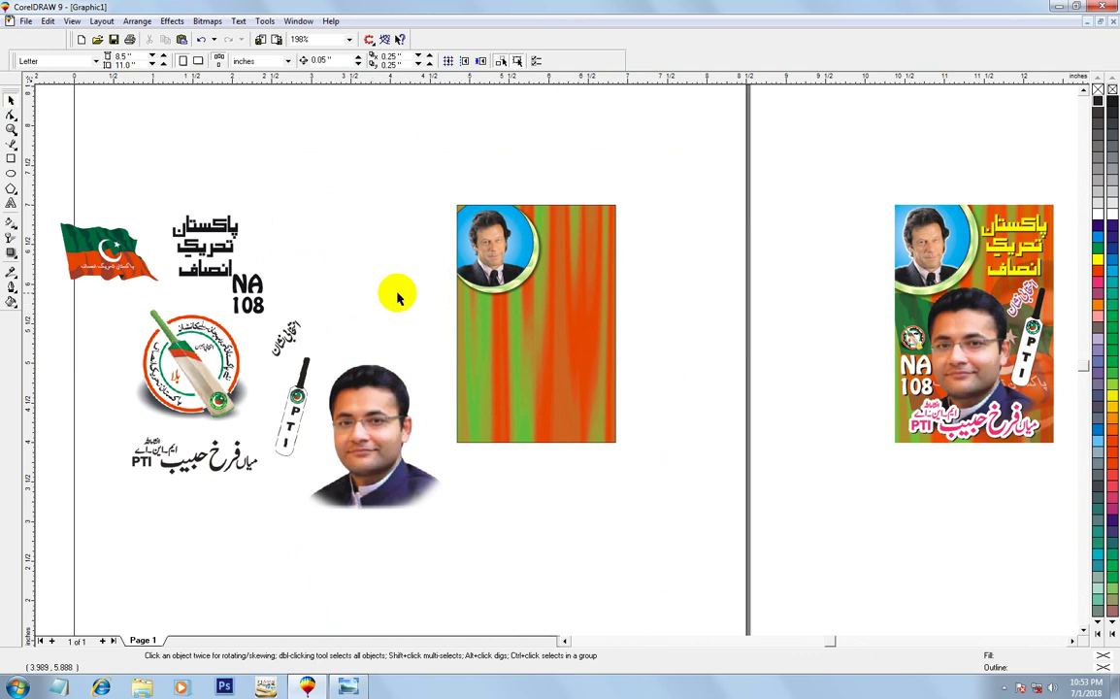
left_click(391, 465)
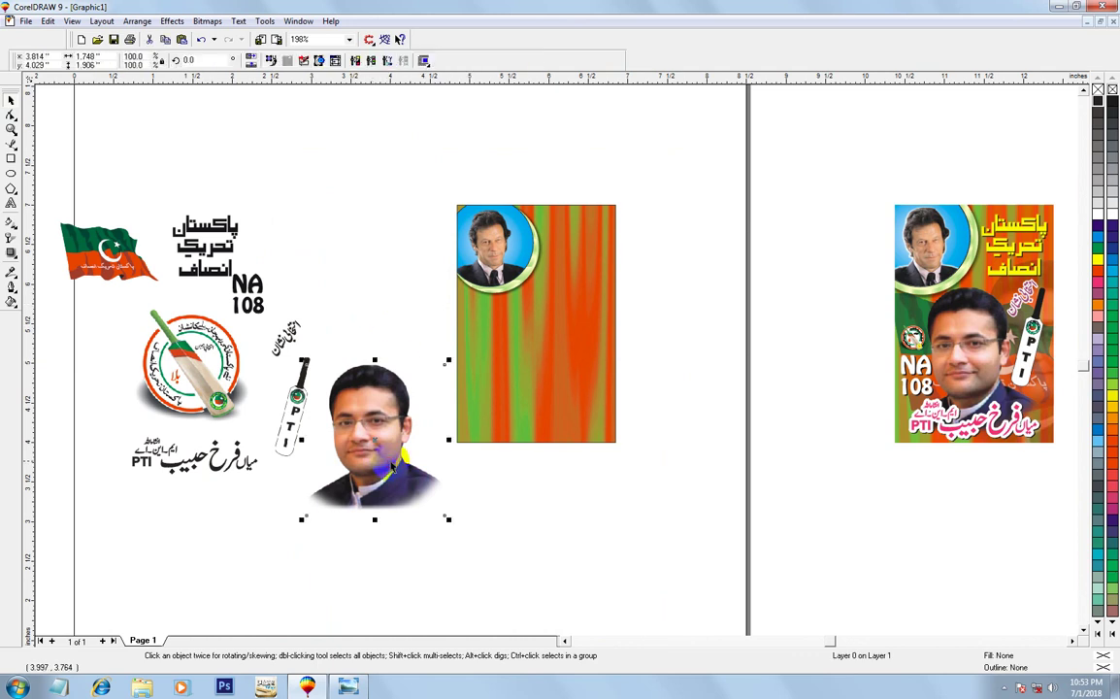
left_click(517, 369)
Nudge the candidate's portrait slightly right within the frame and return to the full layout
left_click_drag(801, 545, 379, 261)
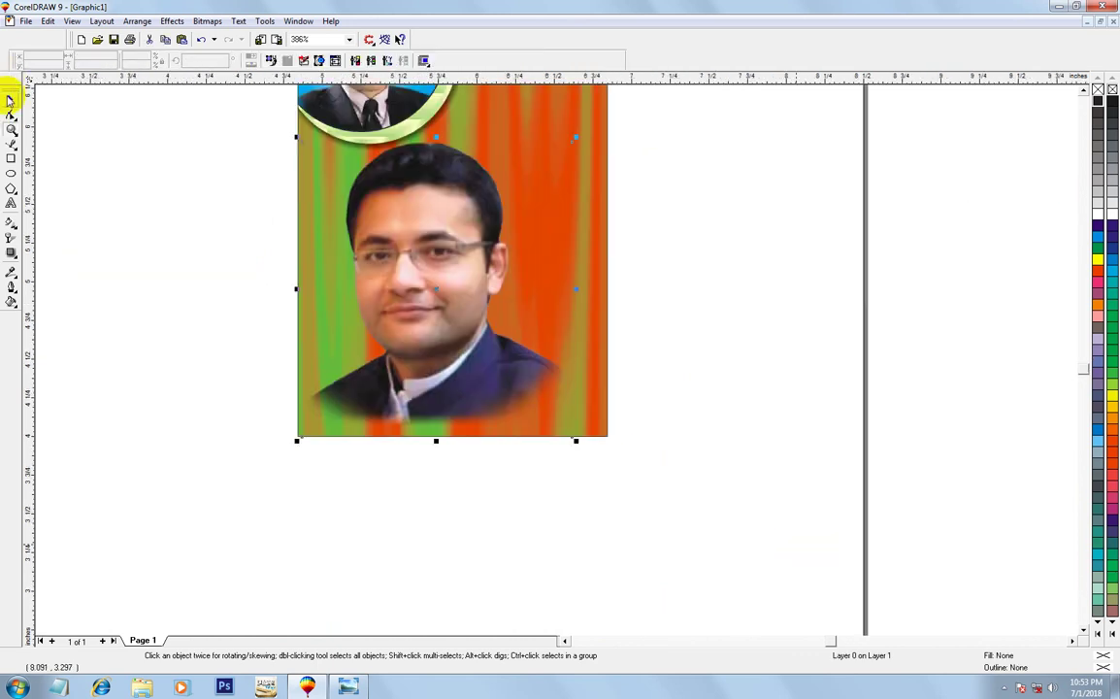
left_click(464, 207)
key("Right")
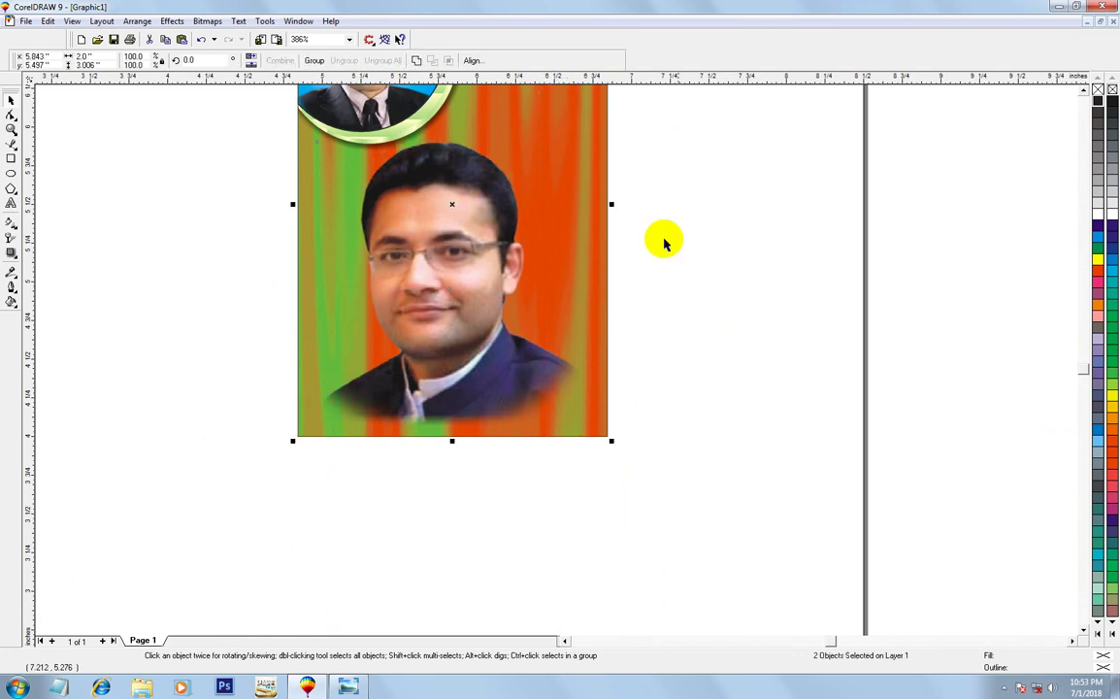
left_click(380, 486)
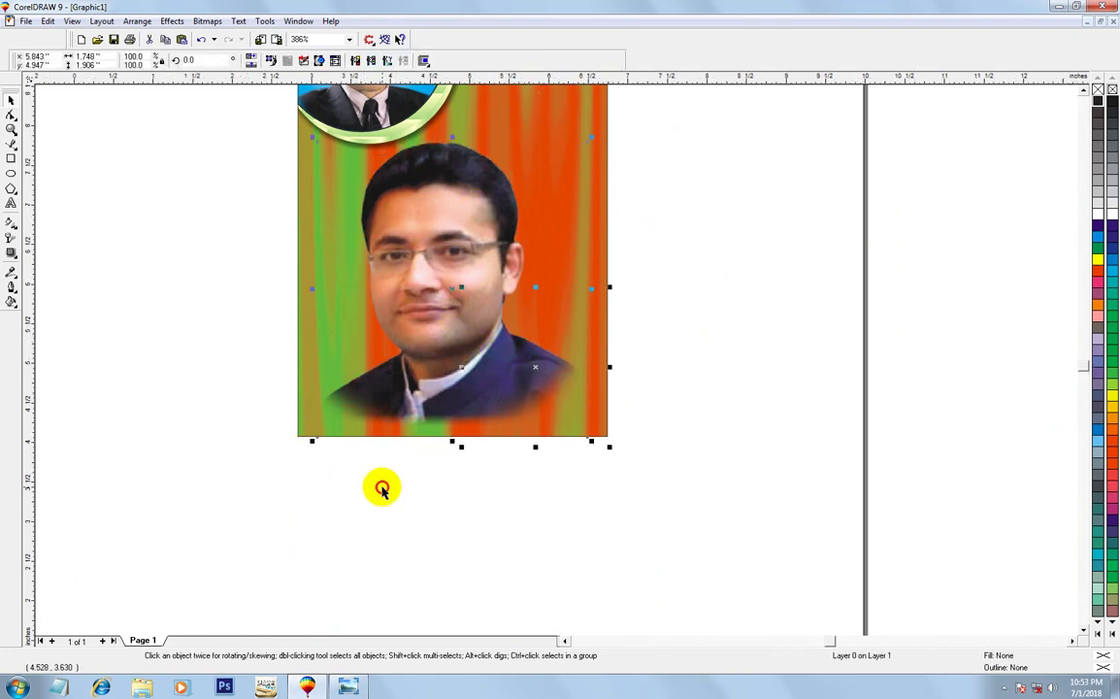
key("F3")
left_click(195, 467)
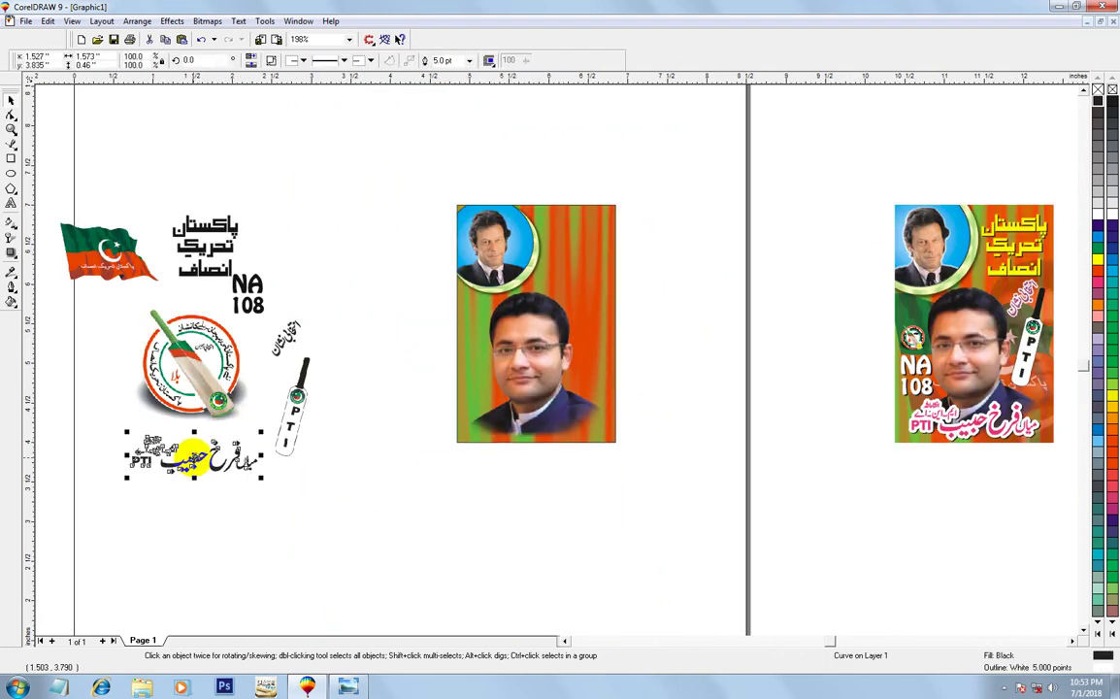
Move the Urdu name and PTI text to the poster's bottom and fill the lettering magenta
mouse_move(194, 454)
left_mouse_down()
mouse_move(534, 430)
mouse_move(386, 362)
mouse_move(674, 500)
left_mouse_up()
key("F2")
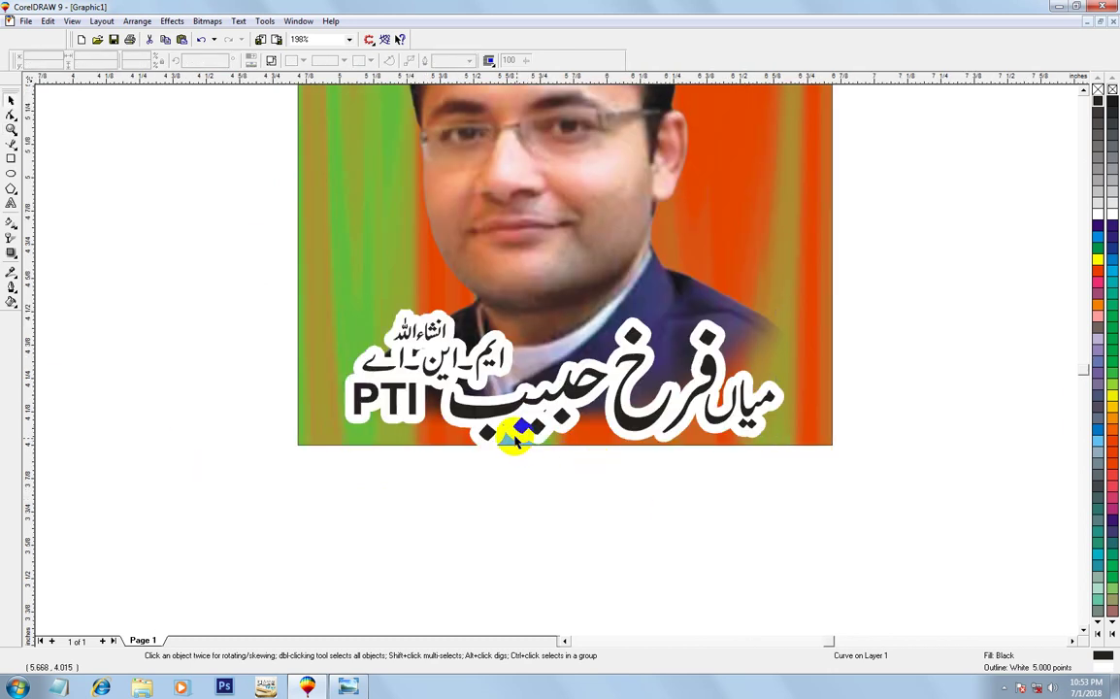
left_click(794, 218, "shift")
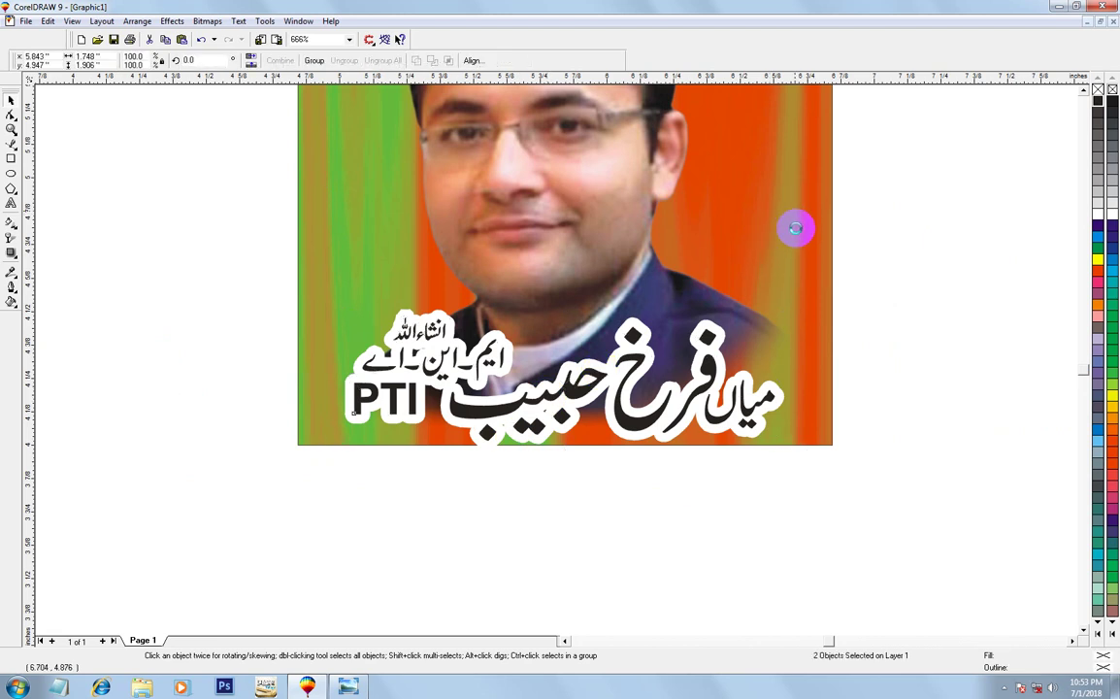
left_click(640, 427)
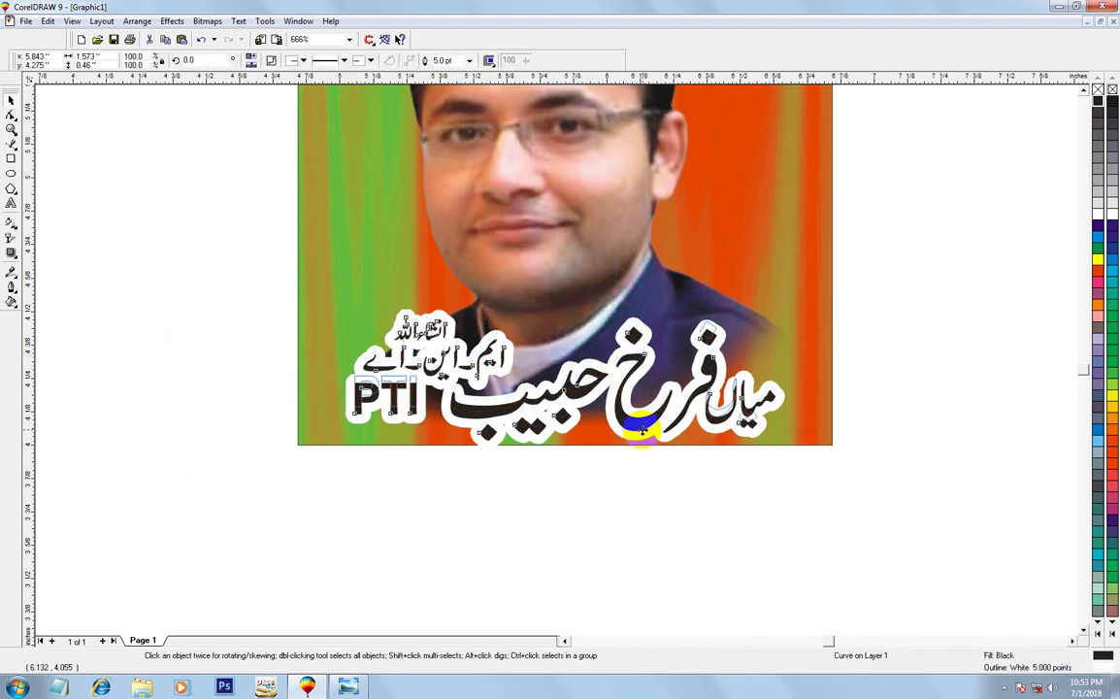
key("Up")
key("Up")
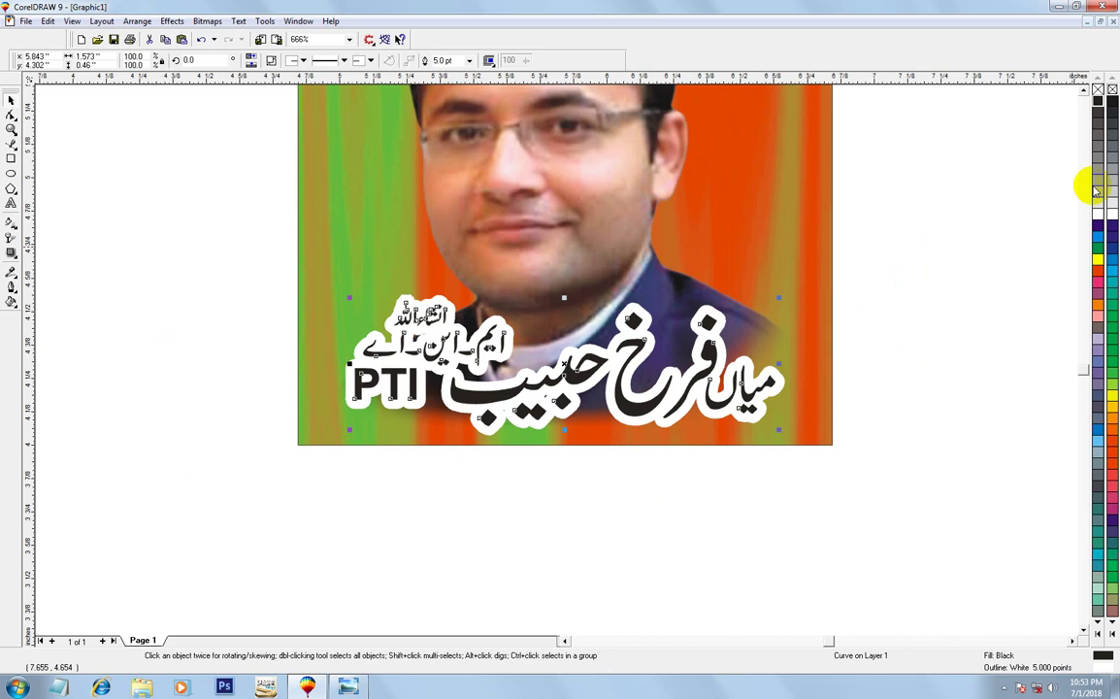
left_click(1096, 281)
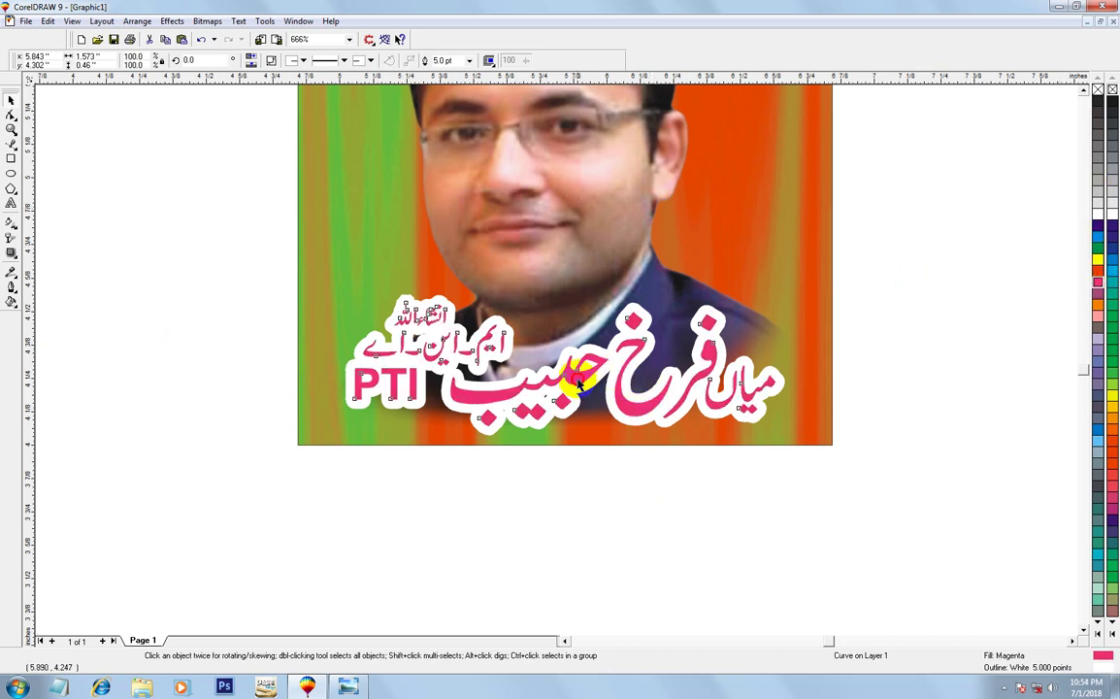
Add a slightly offset black copy of the lettering behind the magenta text as a shadow
left_click_drag(579, 384, 581, 385)
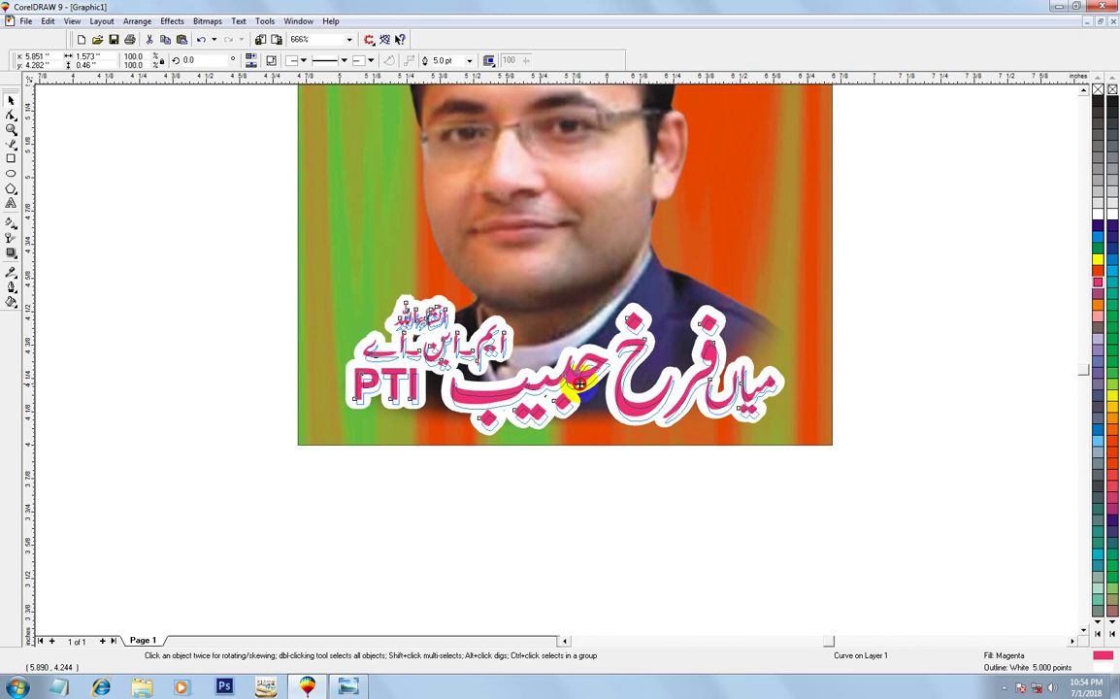
left_click_drag(580, 385, 582, 389)
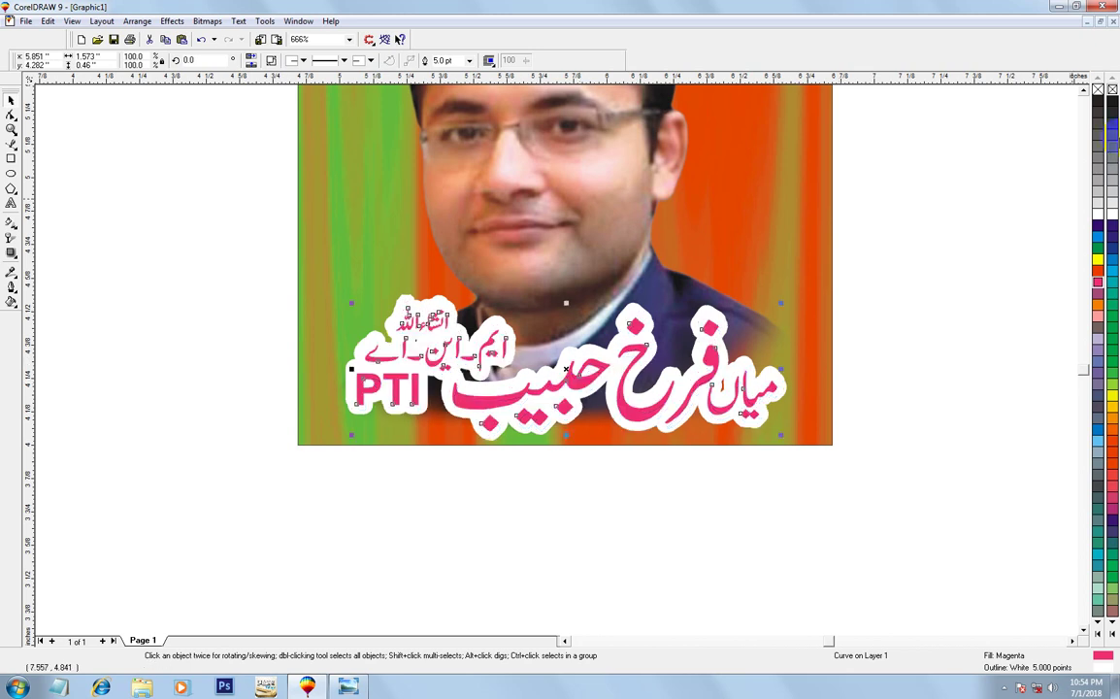
left_click(1097, 100)
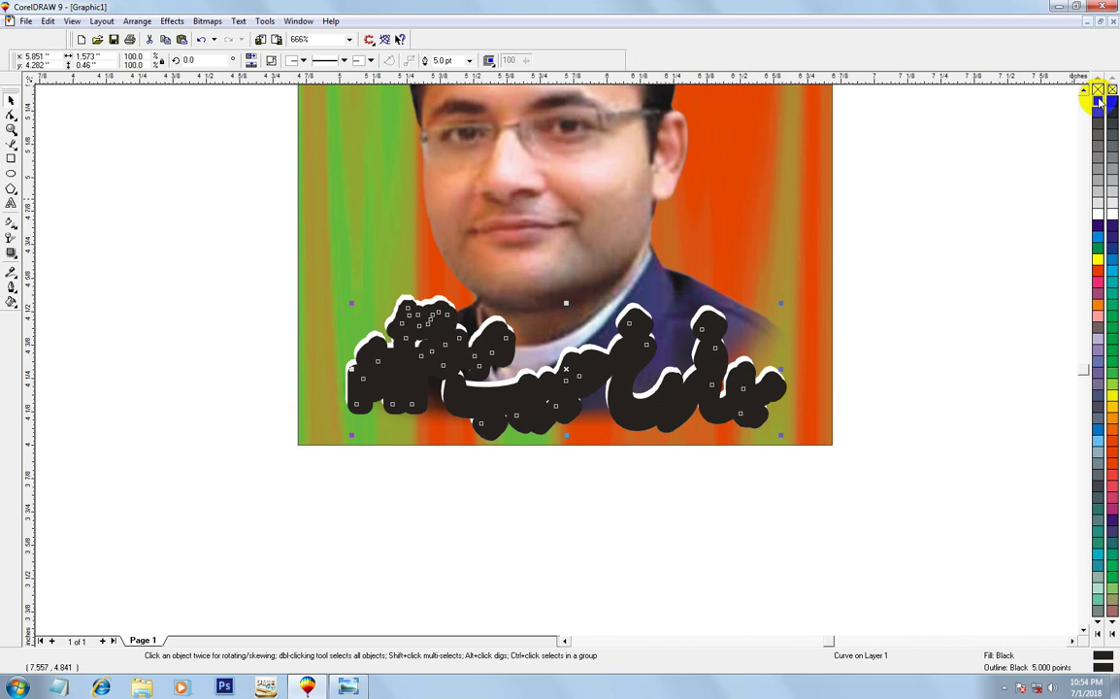
key("shift+Page_Down")
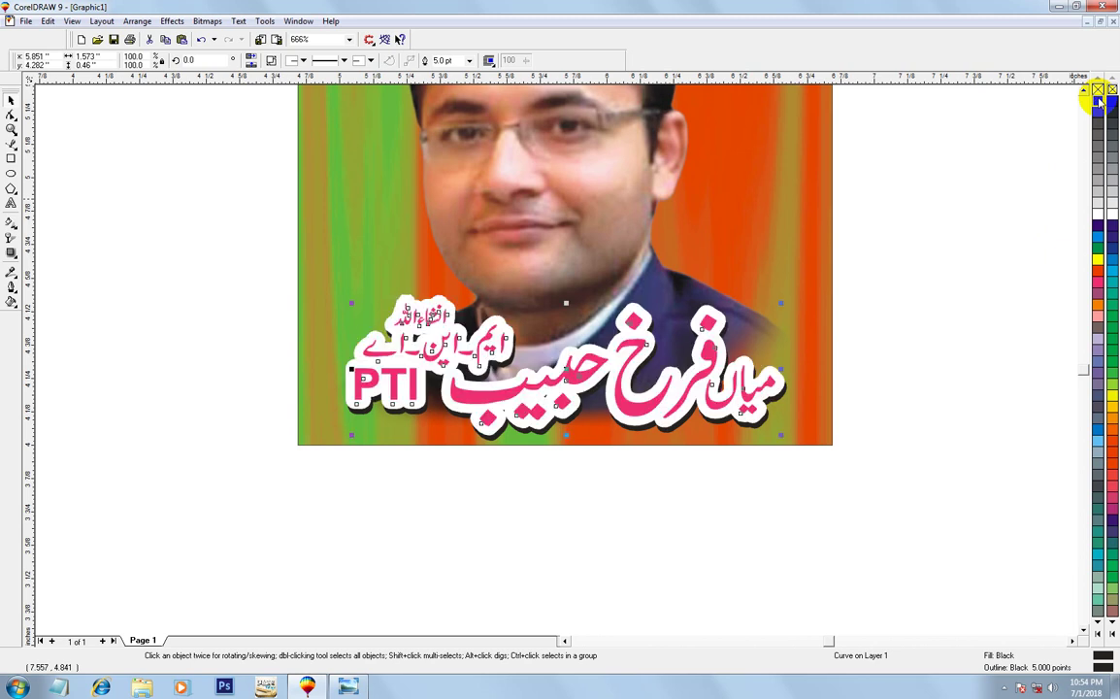
left_click(816, 397)
Move the Urdu party name to the top of the poster beside the circle and fill it yellow
key("F4")
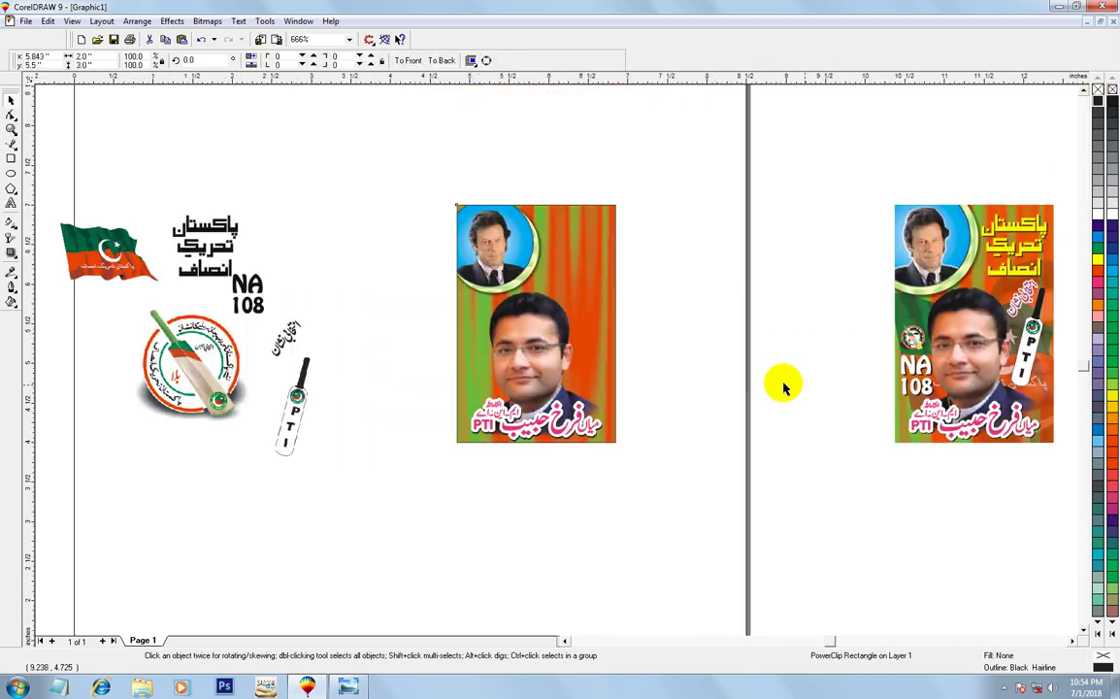
left_click(203, 243)
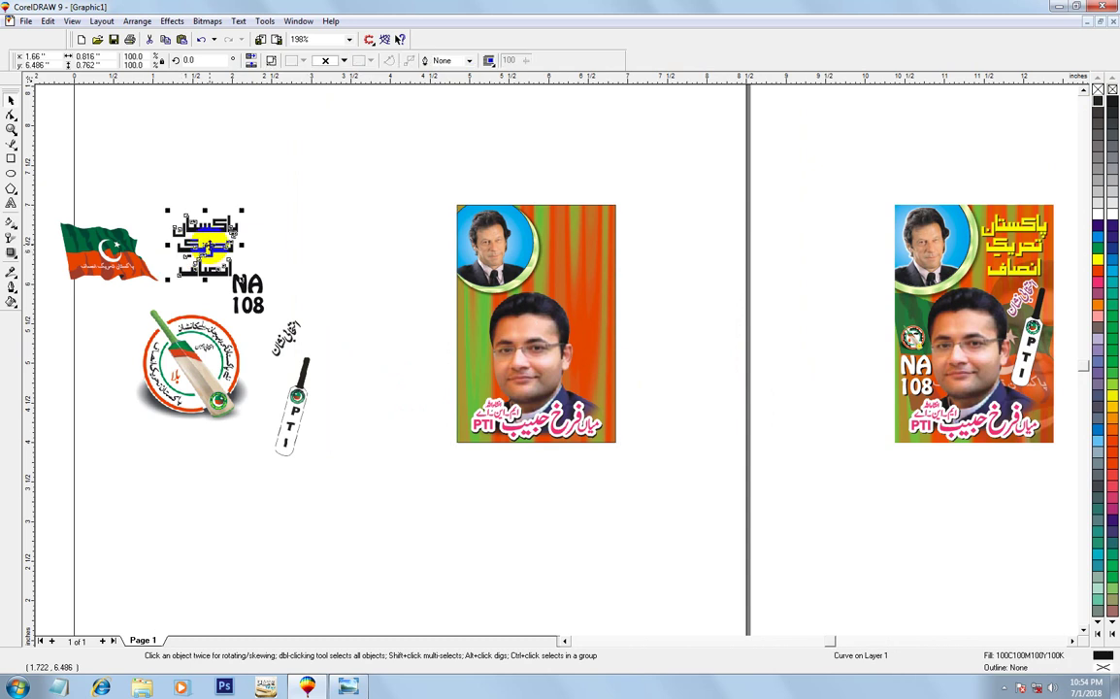
left_click_drag(205, 245, 582, 245)
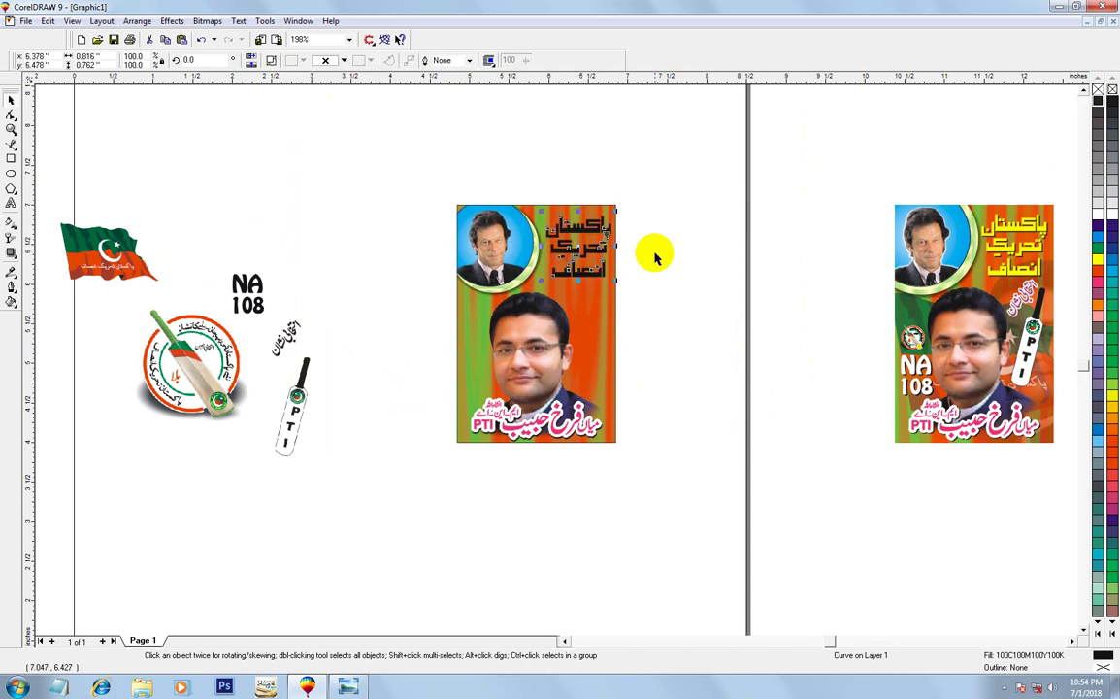
key("z")
left_click_drag(487, 160, 707, 374)
left_click(10, 100)
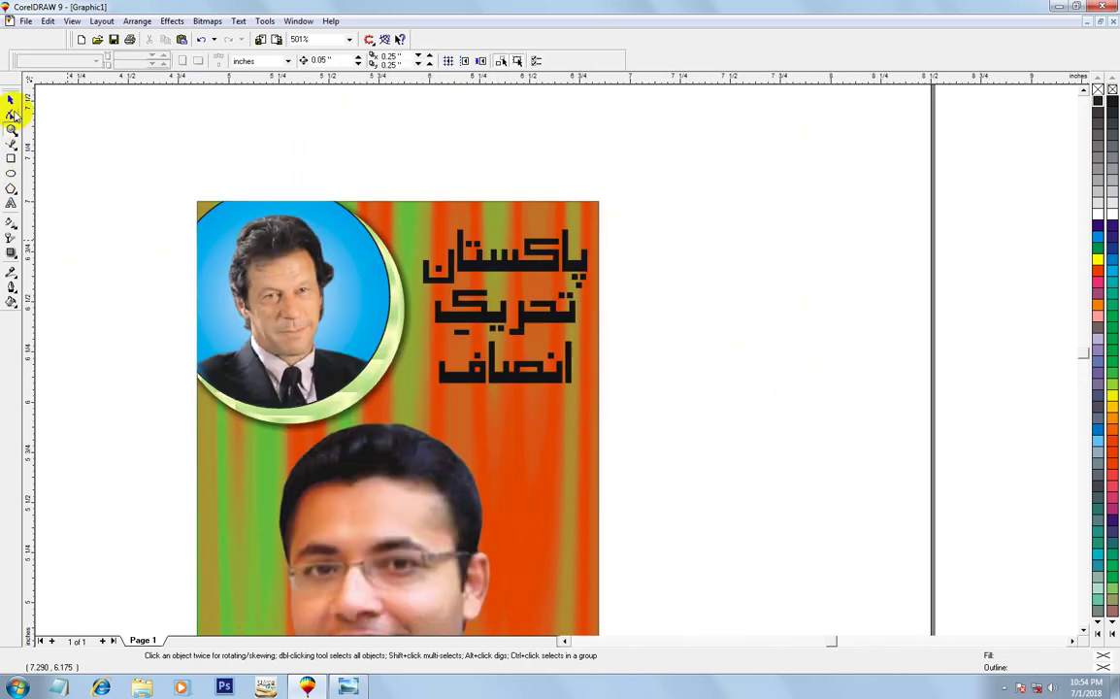
left_click(550, 262)
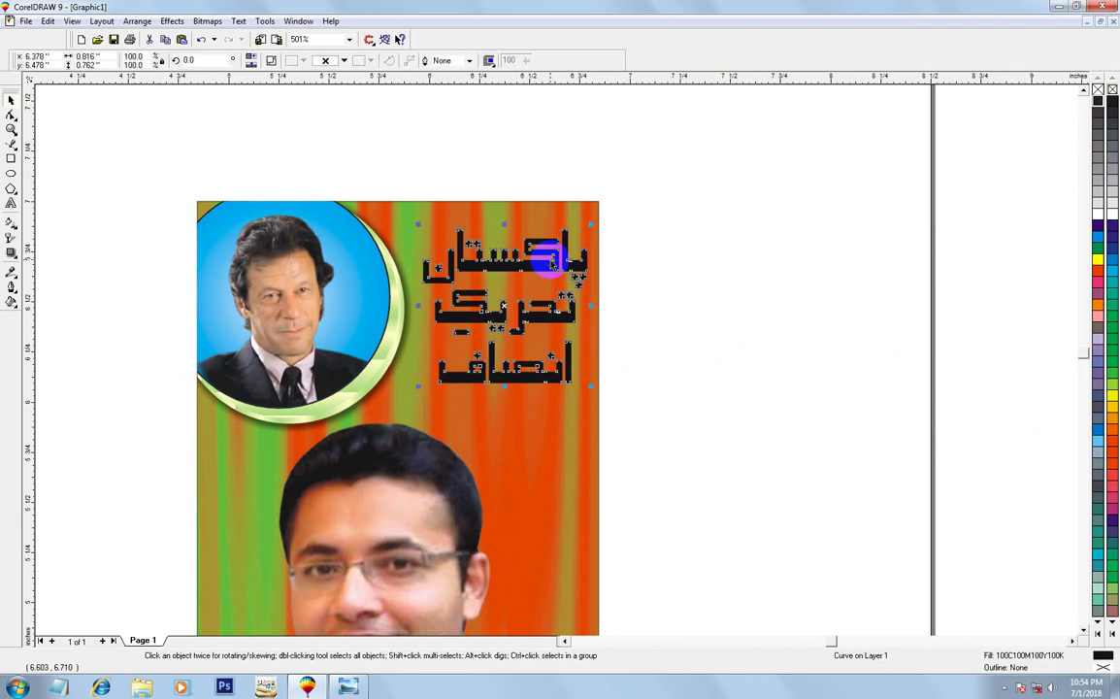
left_click_drag(550, 259, 464, 381)
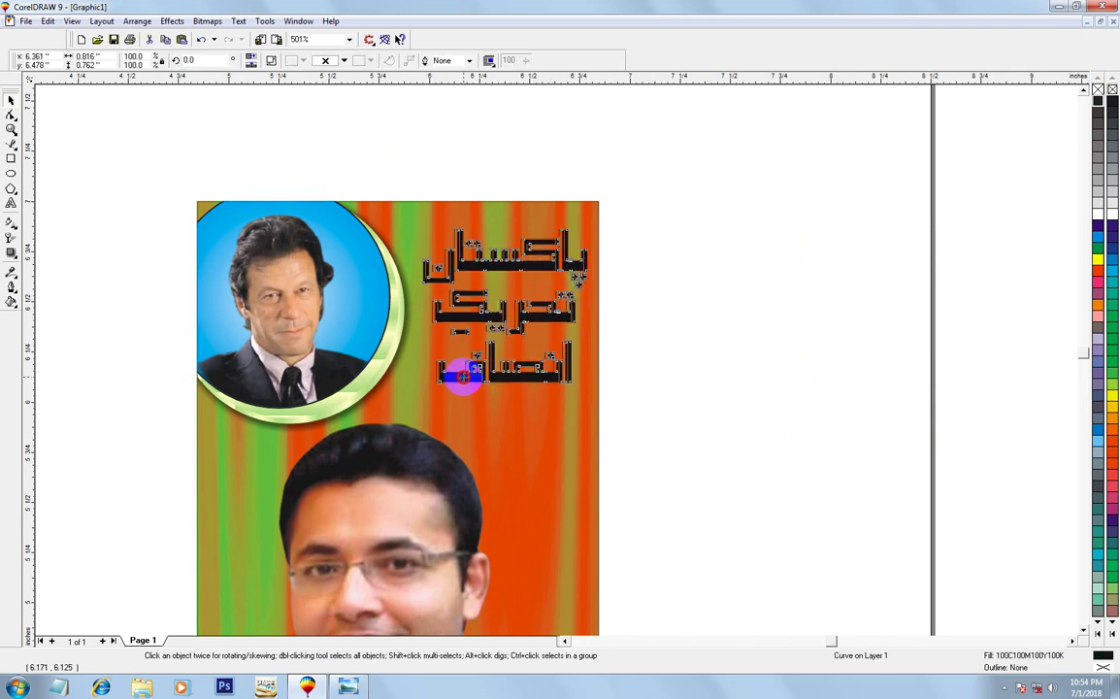
left_click(1095, 260)
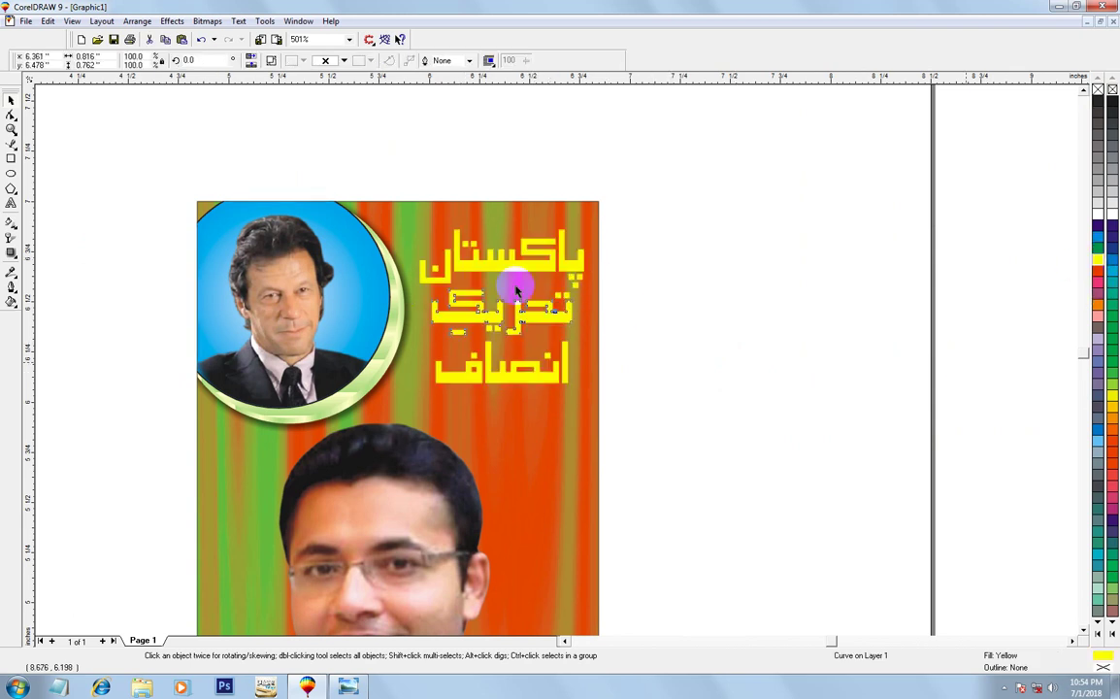
Drop an offset duplicate of the yellow party name, fill it black and send it behind
key("z")
left_click_drag(392, 175, 665, 429)
left_click(11, 97)
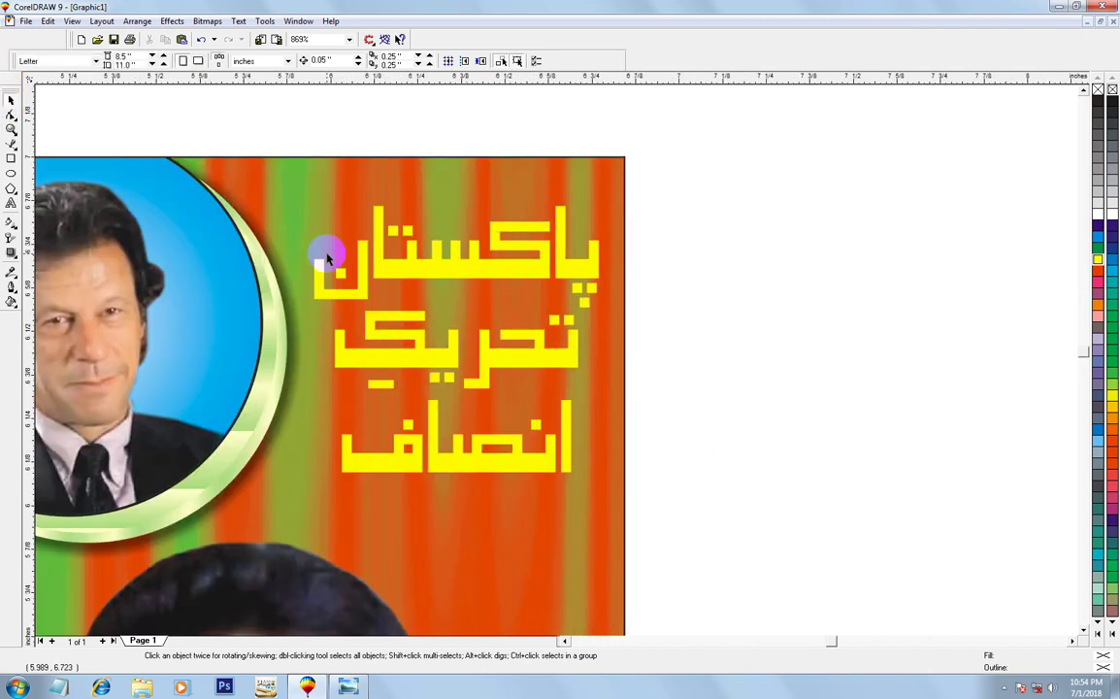
left_click(404, 263)
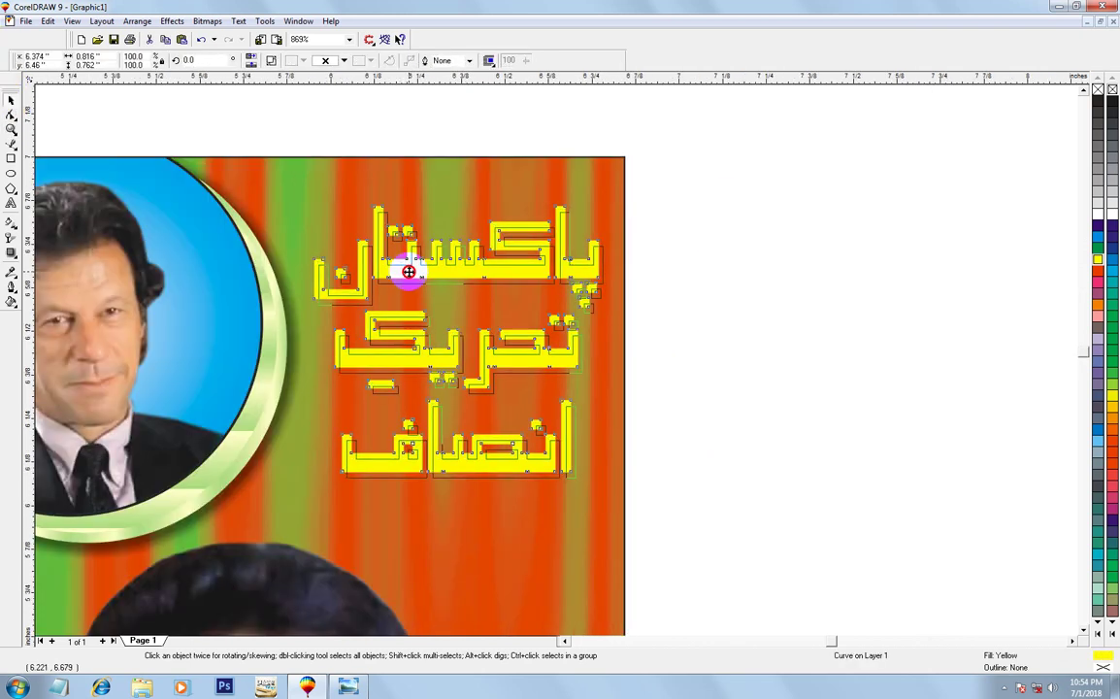
left_click_drag(407, 269, 409, 269)
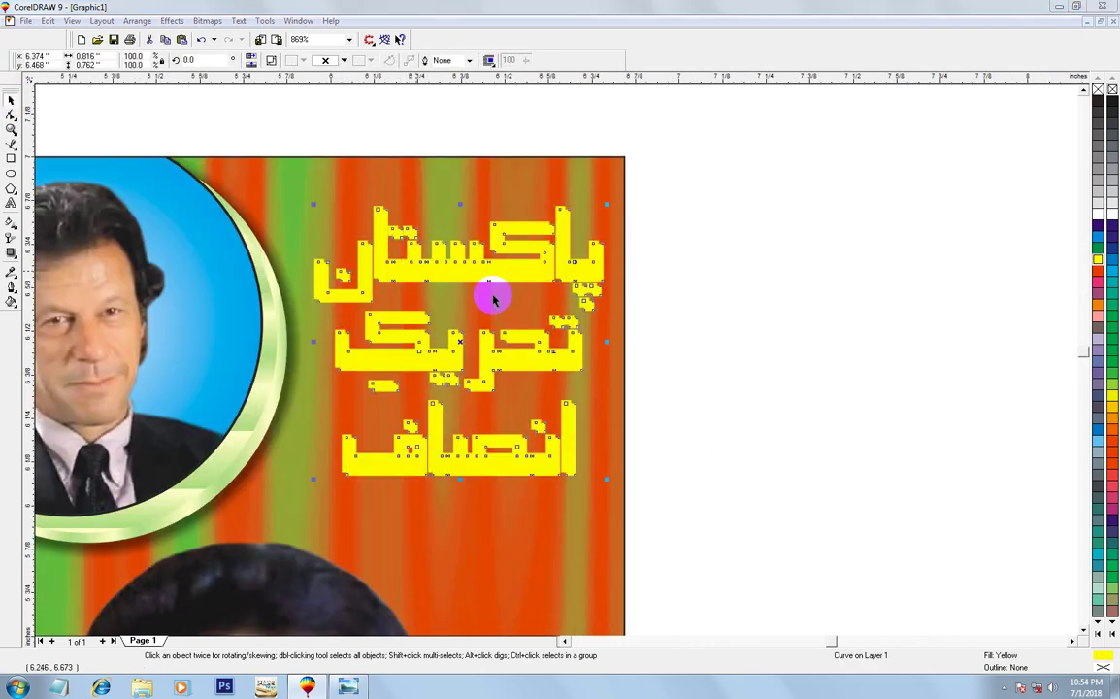
key("shift+F11")
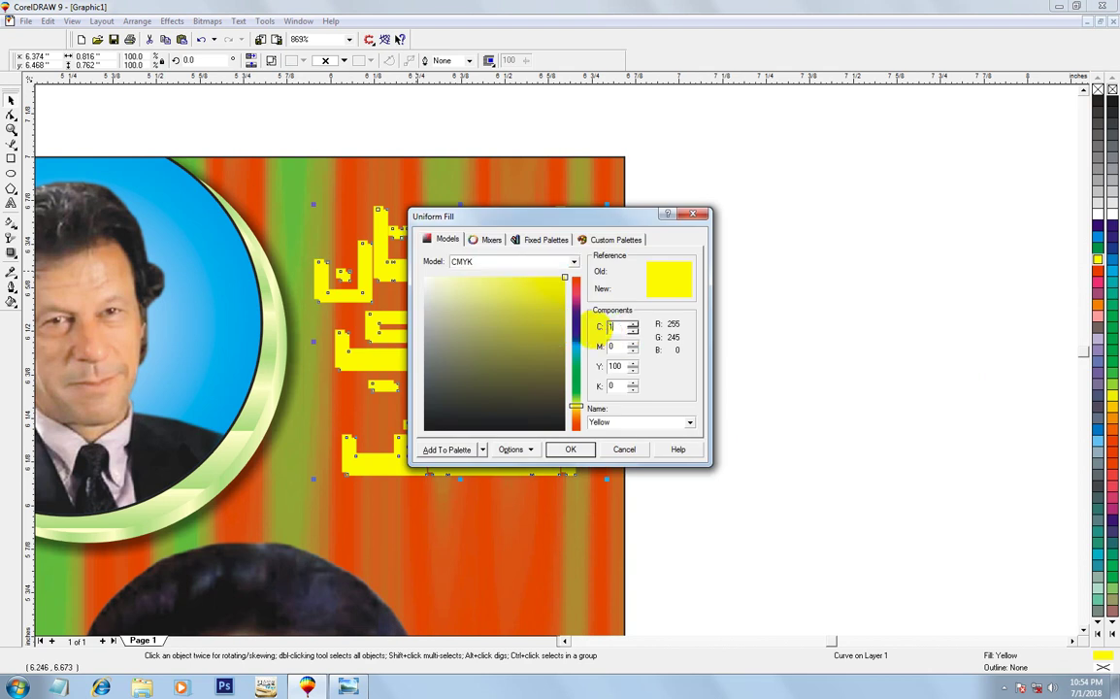
type("00")
key("Tab")
type("100")
key("Tab")
type("1")
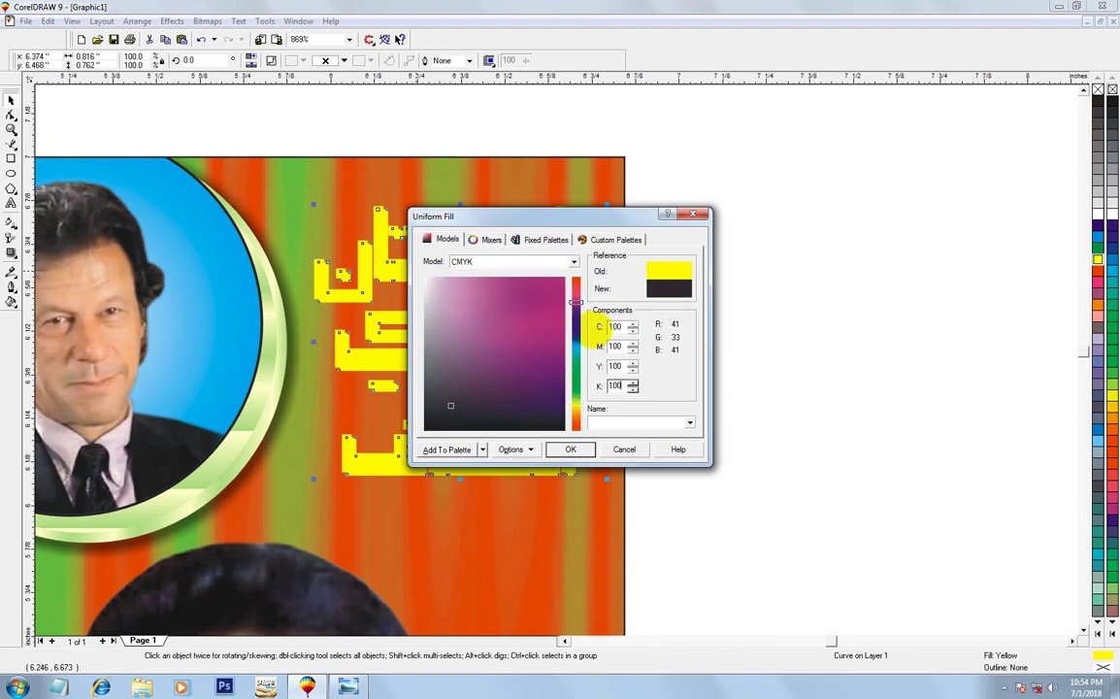
key("Return")
key("ctrl+Page_Down")
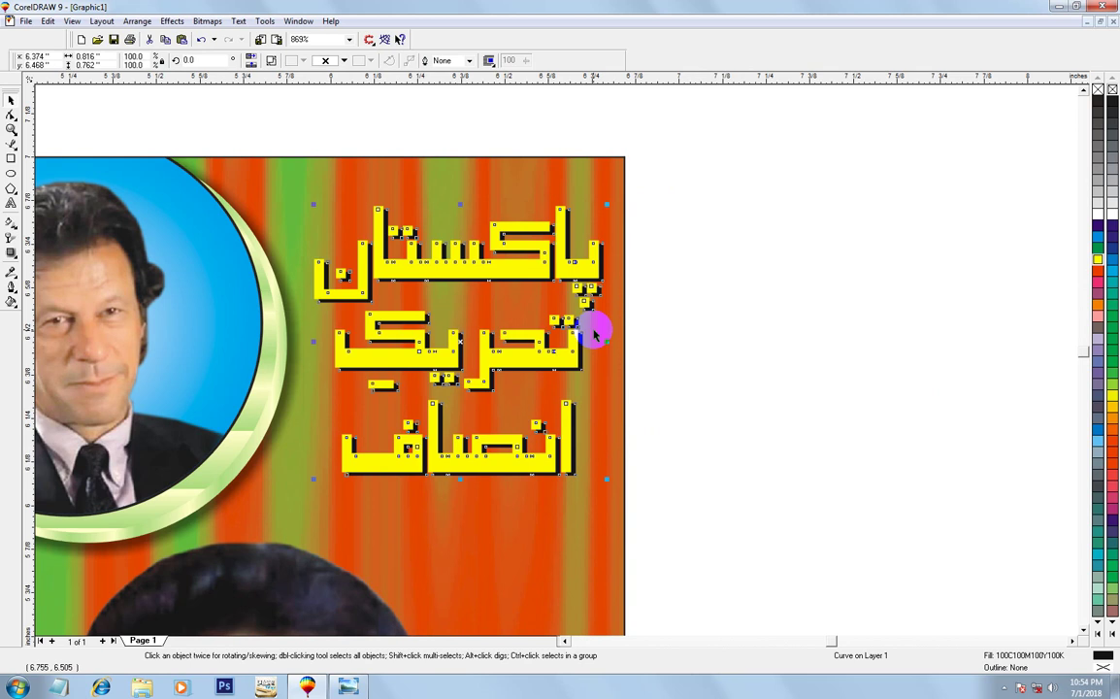
Deselect the heading and zoom out to view all objects in the layout
left_click(722, 391)
key("F3")
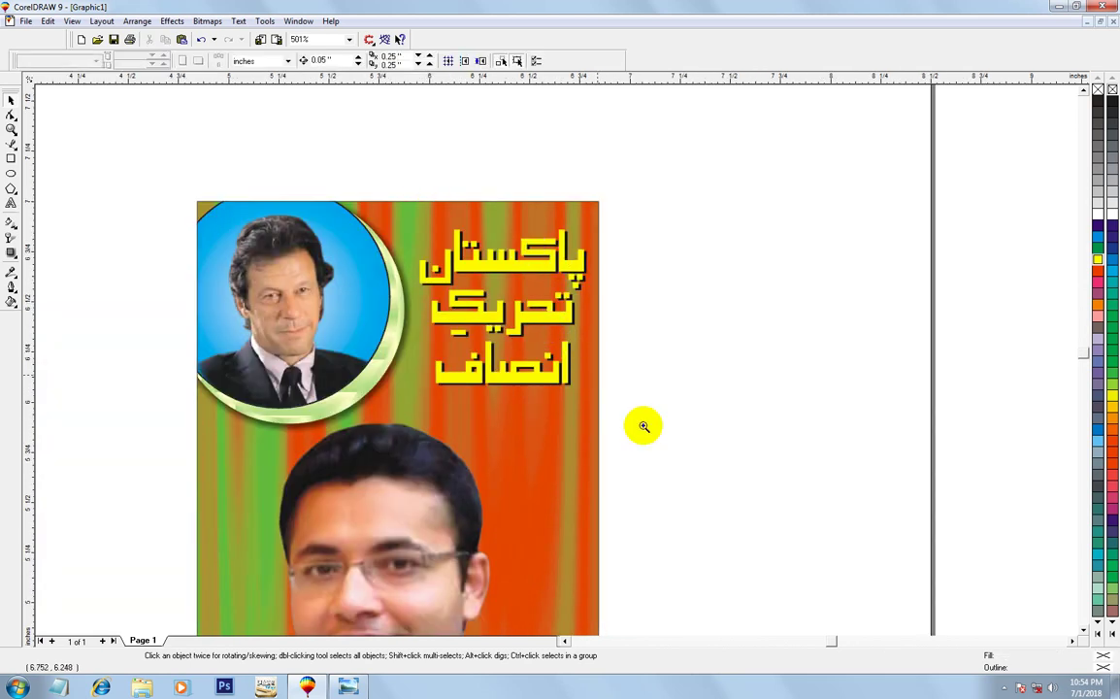
left_click(643, 426)
key("space")
key("F3")
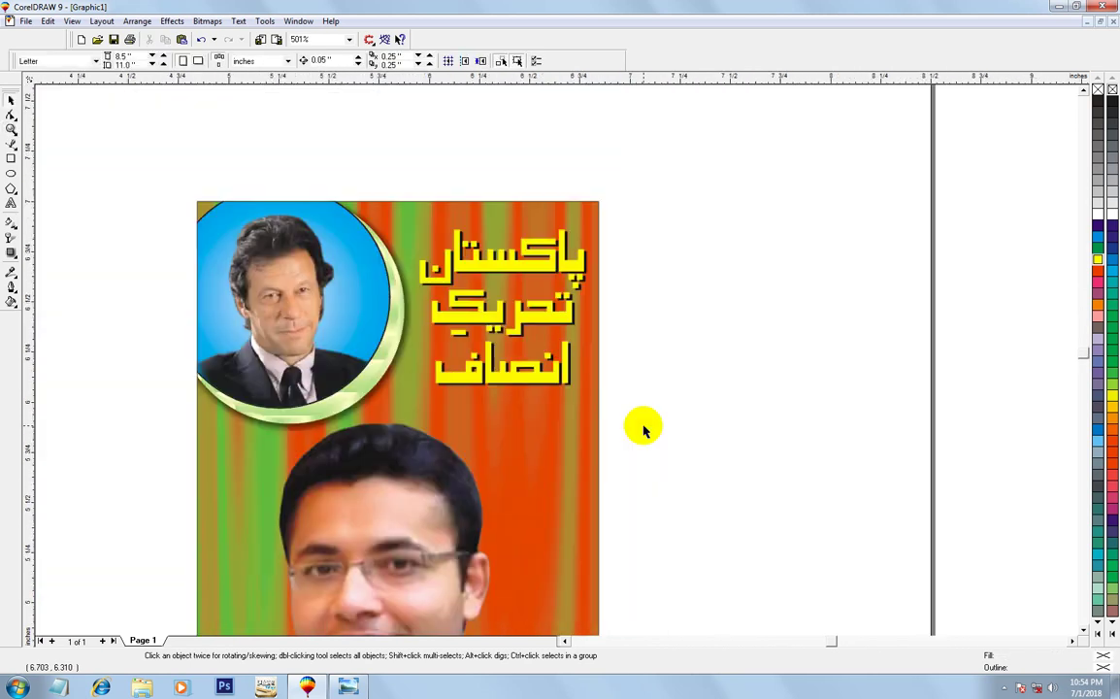
key("F4")
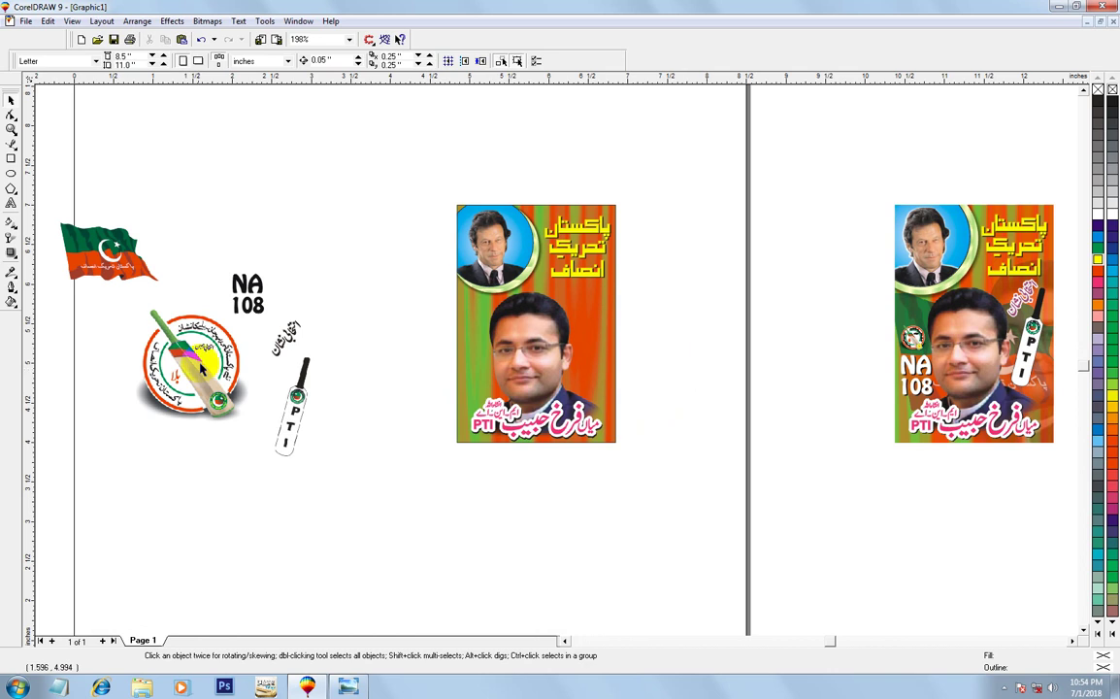
Move the PTI bat onto the poster's right side beside the candidate
left_click(115, 277)
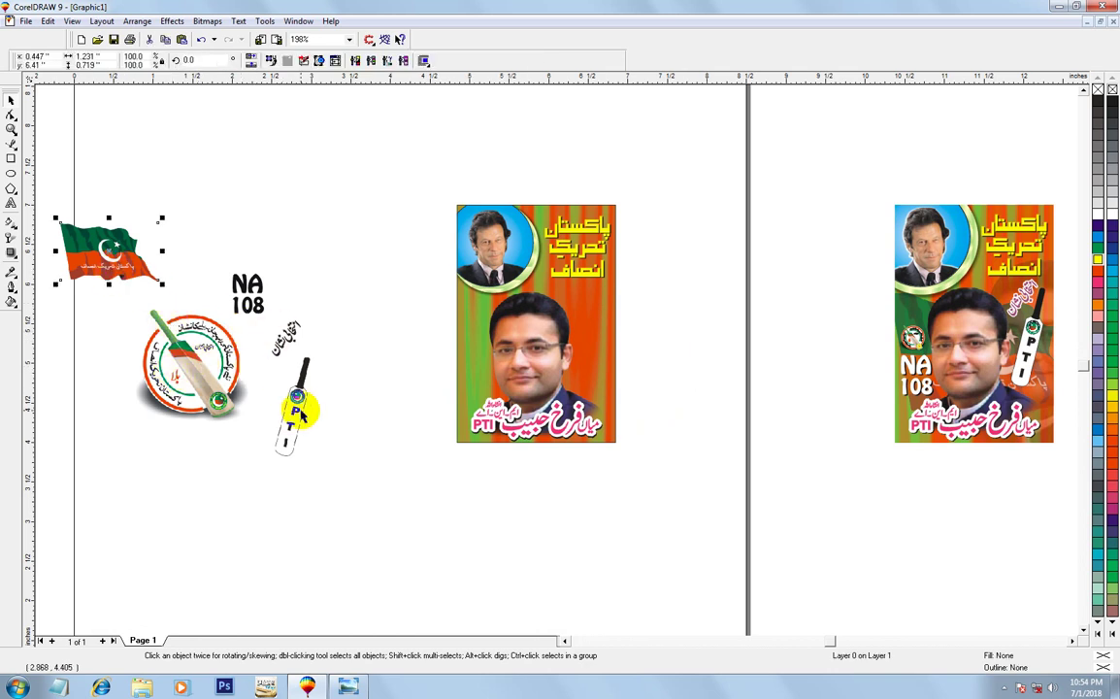
mouse_move(294, 412)
left_mouse_down()
mouse_move(476, 395)
mouse_move(587, 365)
left_mouse_up()
left_click(650, 362)
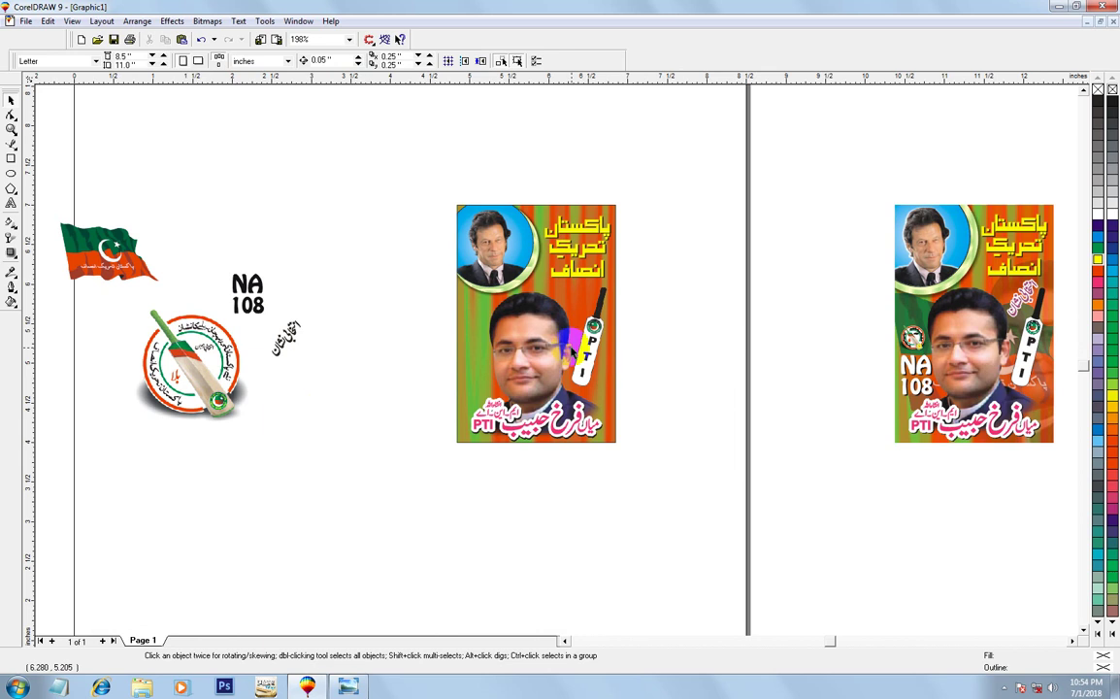
left_click(583, 359)
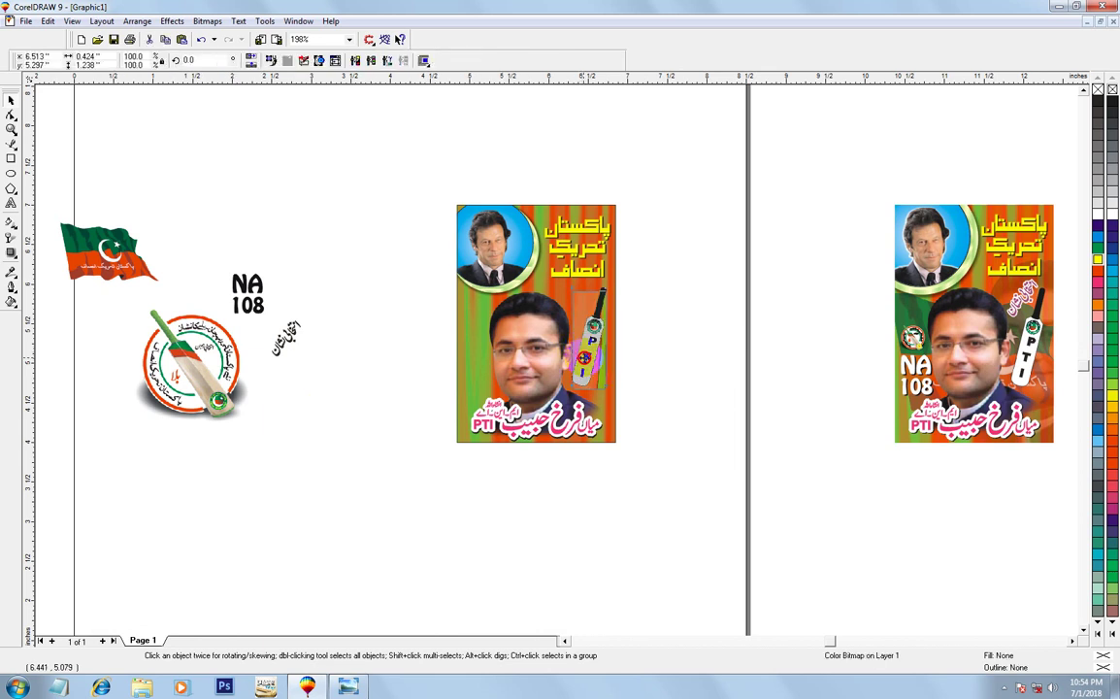
left_click(655, 369)
Place the Urdu election-symbol caption above the bat and fill it cyan
left_click_drag(279, 342, 512, 341)
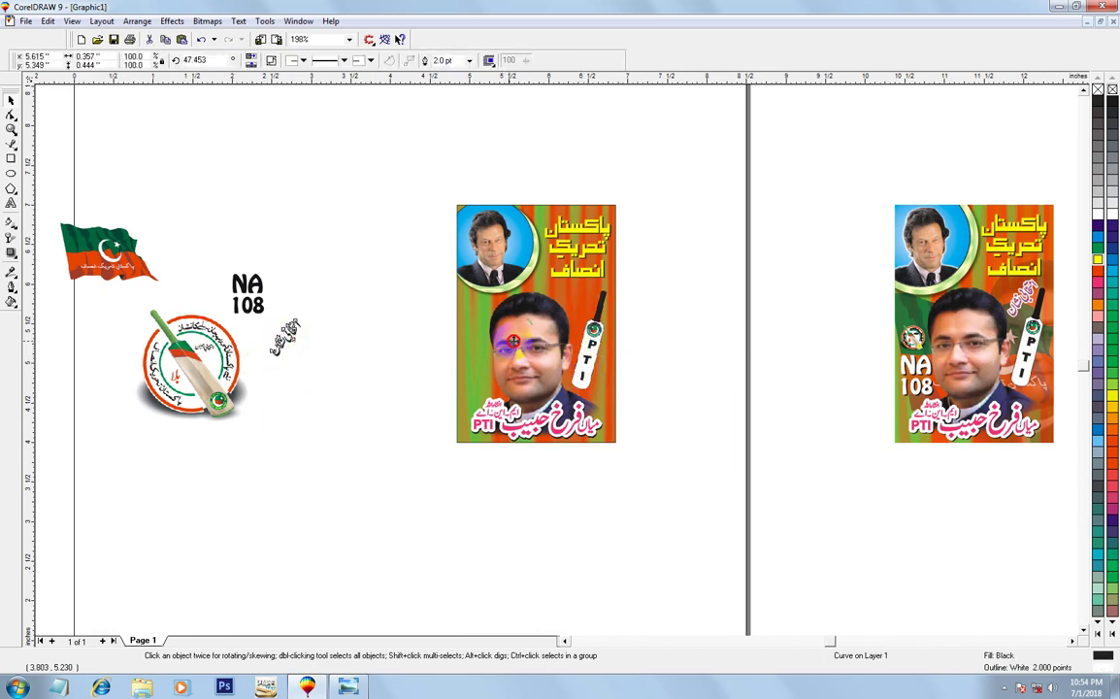
left_click_drag(569, 312, 570, 312)
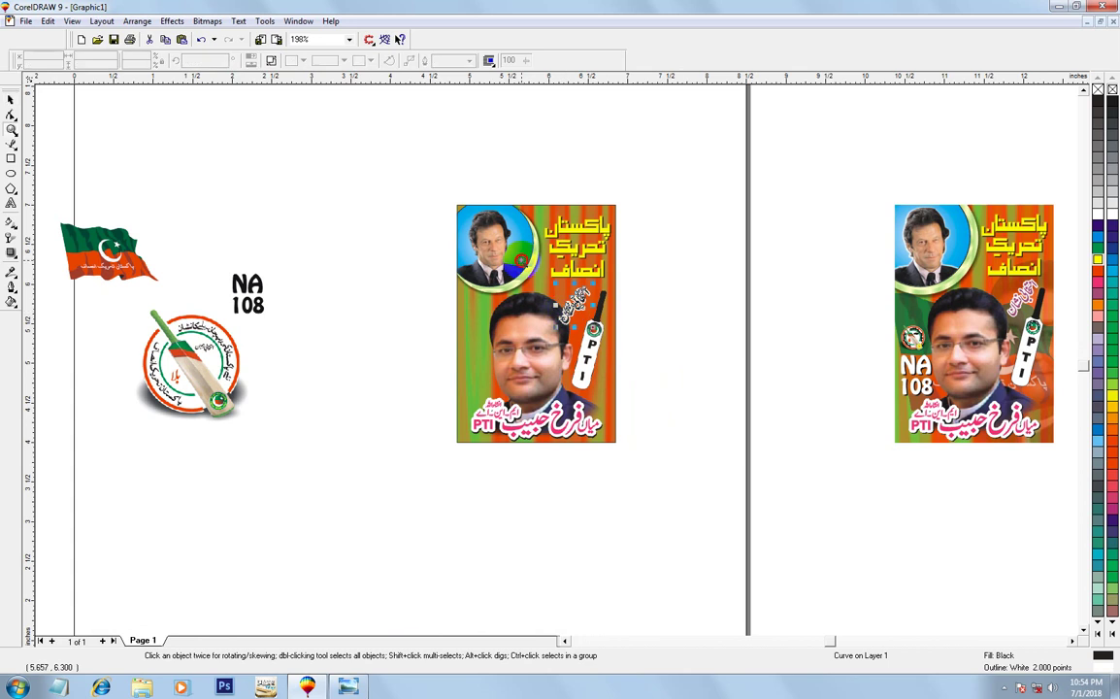
left_click_drag(670, 357, 519, 258)
left_click(11, 100)
left_click_drag(399, 312, 502, 314)
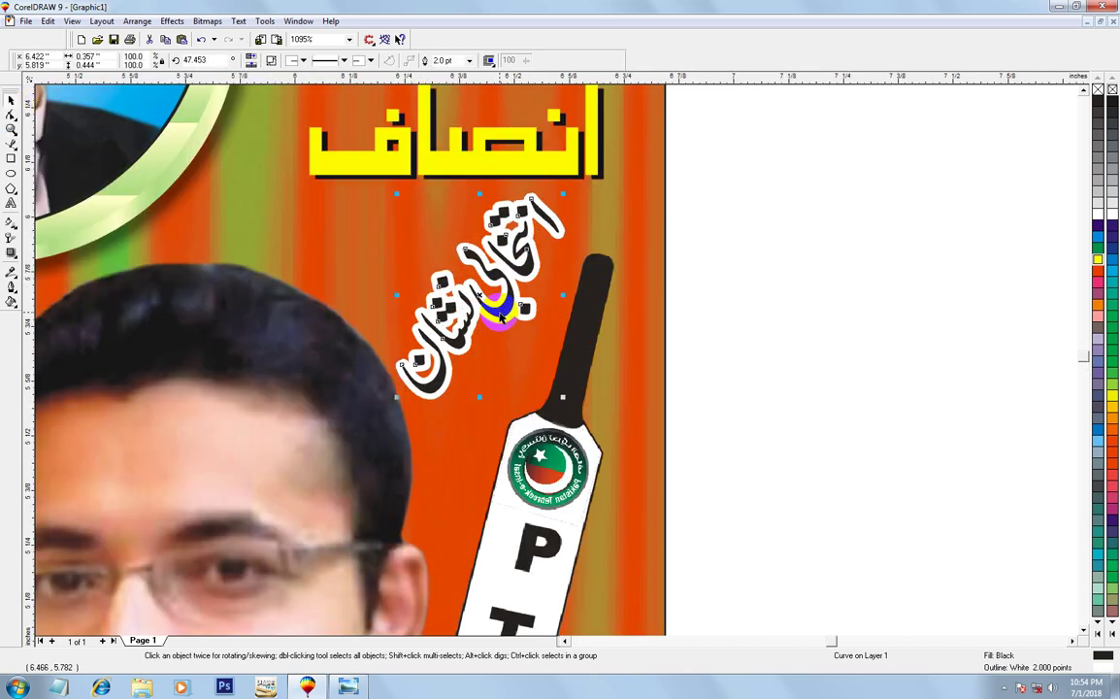
left_click(1097, 236)
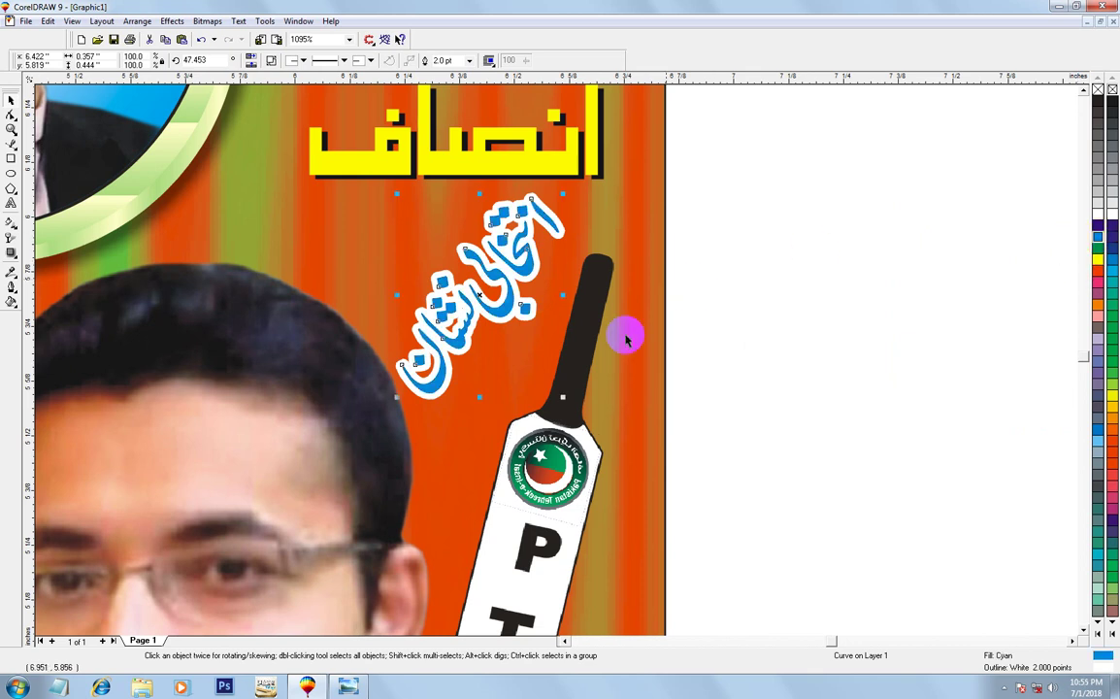
Place the party flag inside the poster frame behind the candidate photo
key("F4")
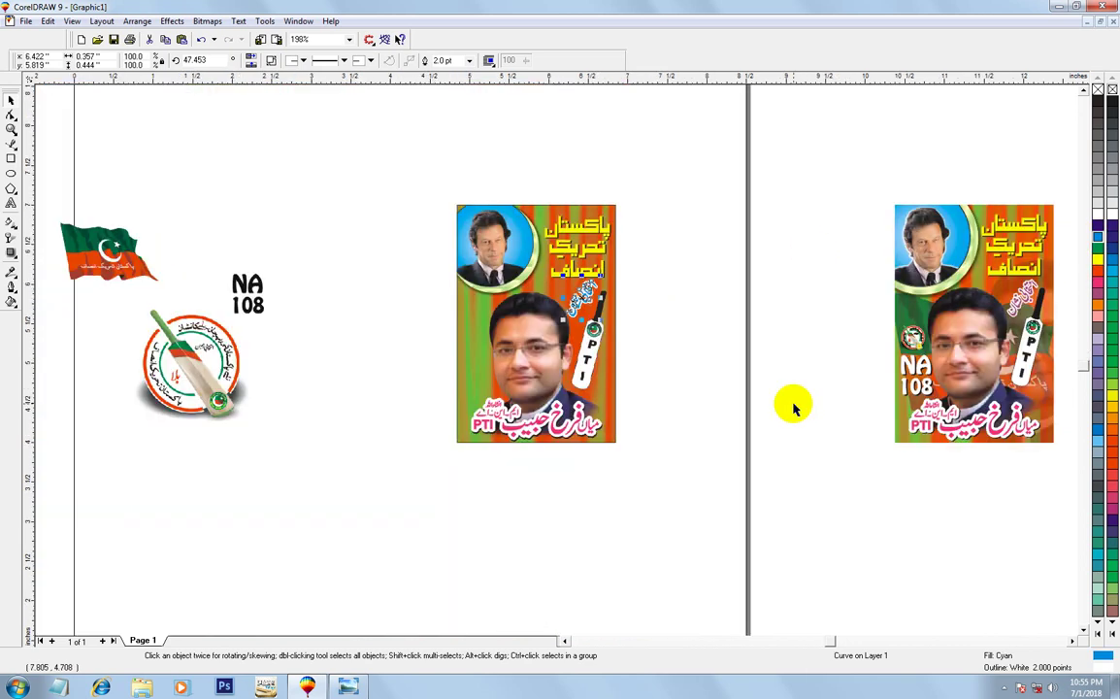
mouse_move(350, 157)
left_mouse_down()
mouse_move(679, 412)
mouse_move(758, 492)
left_mouse_up()
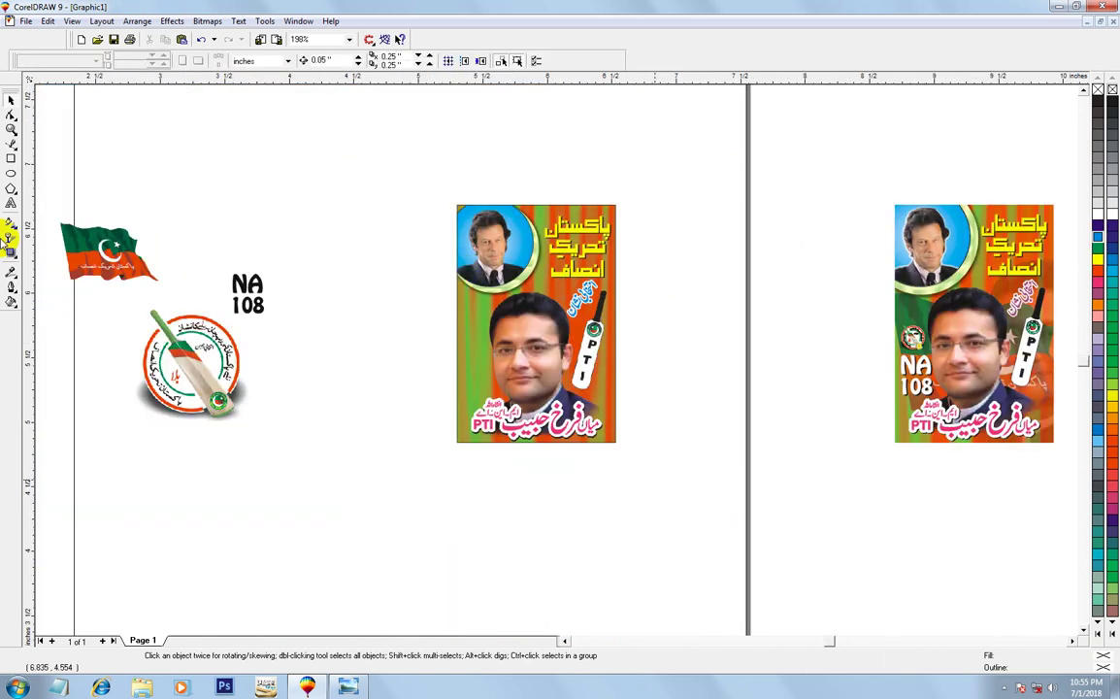
left_click(11, 100)
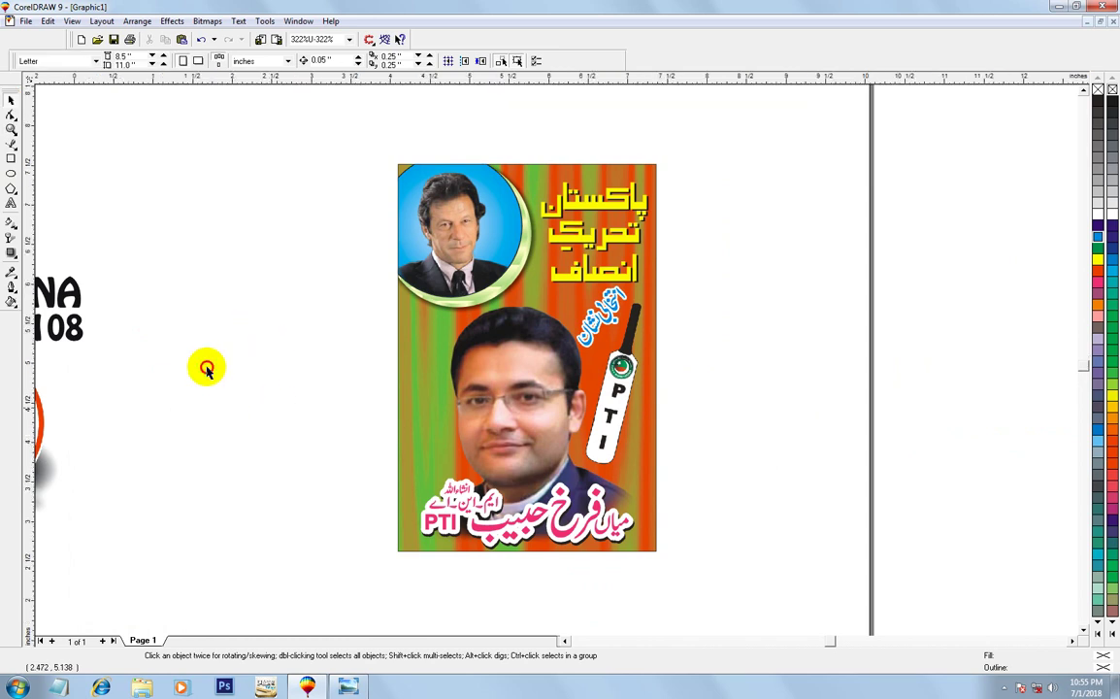
key("F3")
left_click(199, 267)
left_click(438, 321)
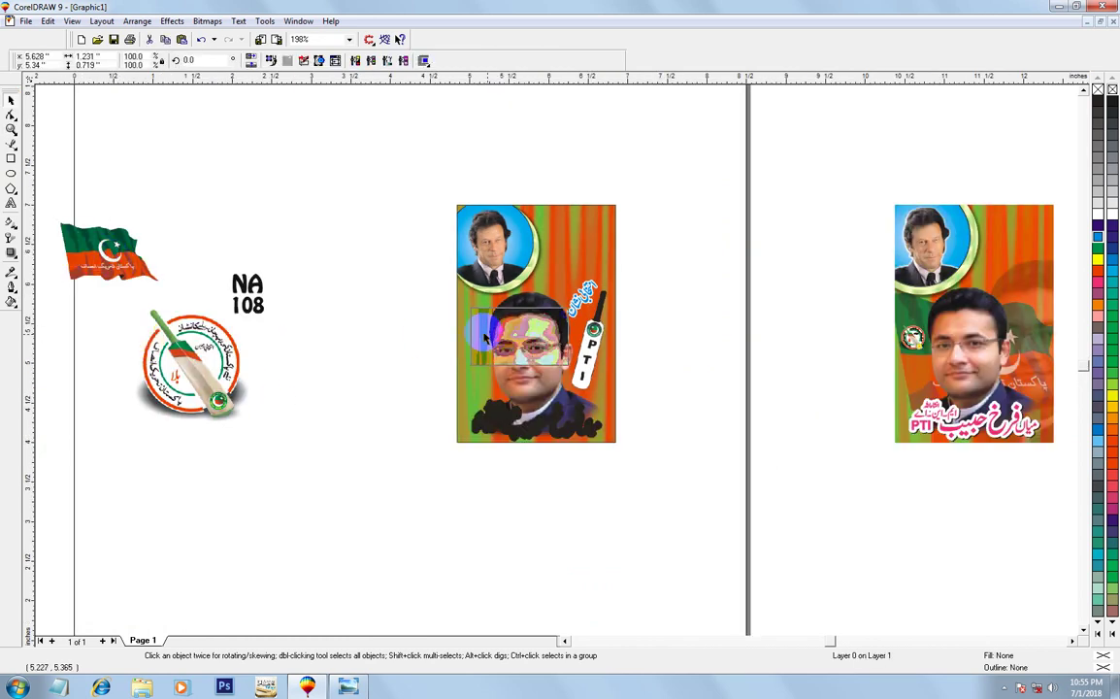
scroll(514, 367, "up", 3)
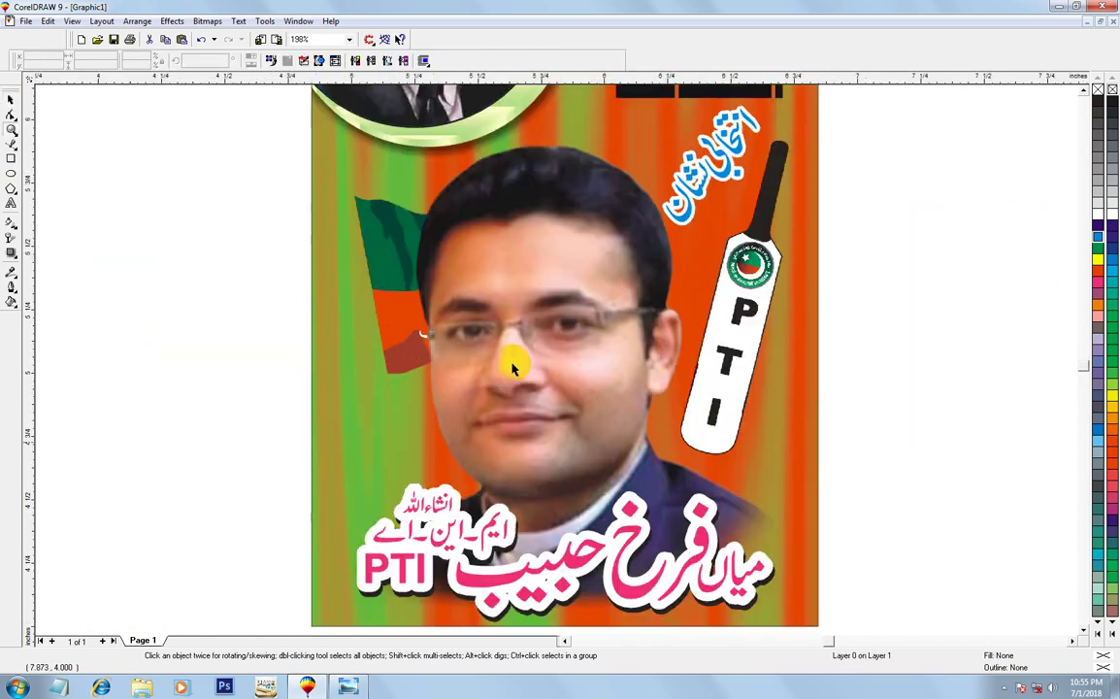
Enlarge the flag to about 150% across the poster, keeping it behind the photo
left_click(355, 305)
key("shift+Page_Up")
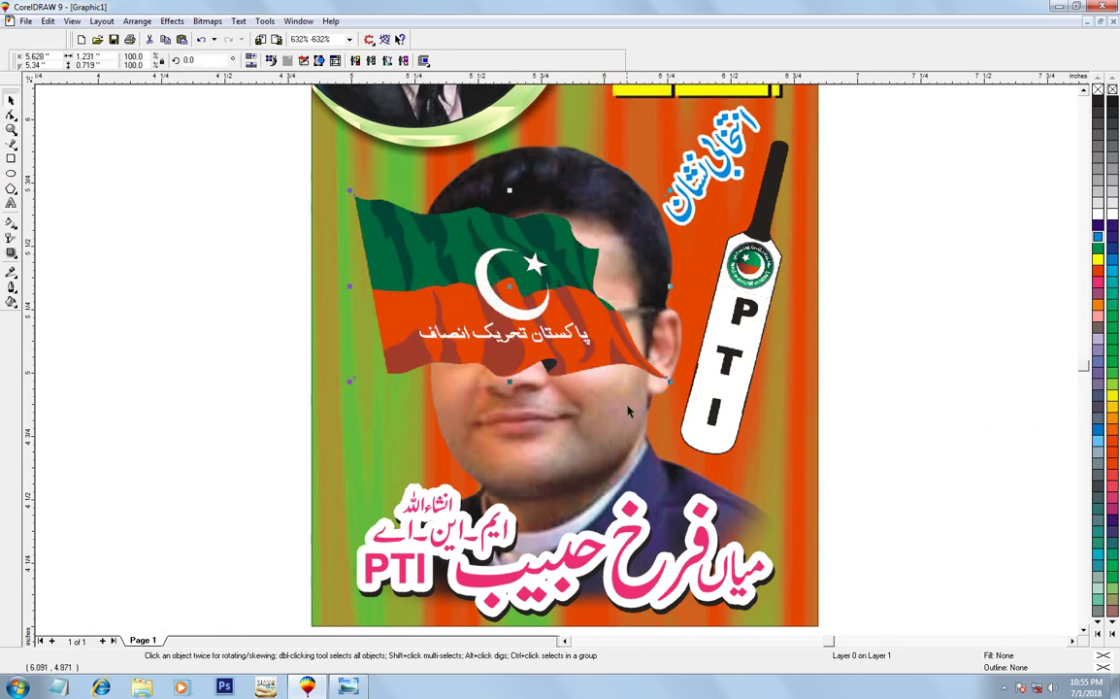
left_click_drag(667, 383, 754, 428)
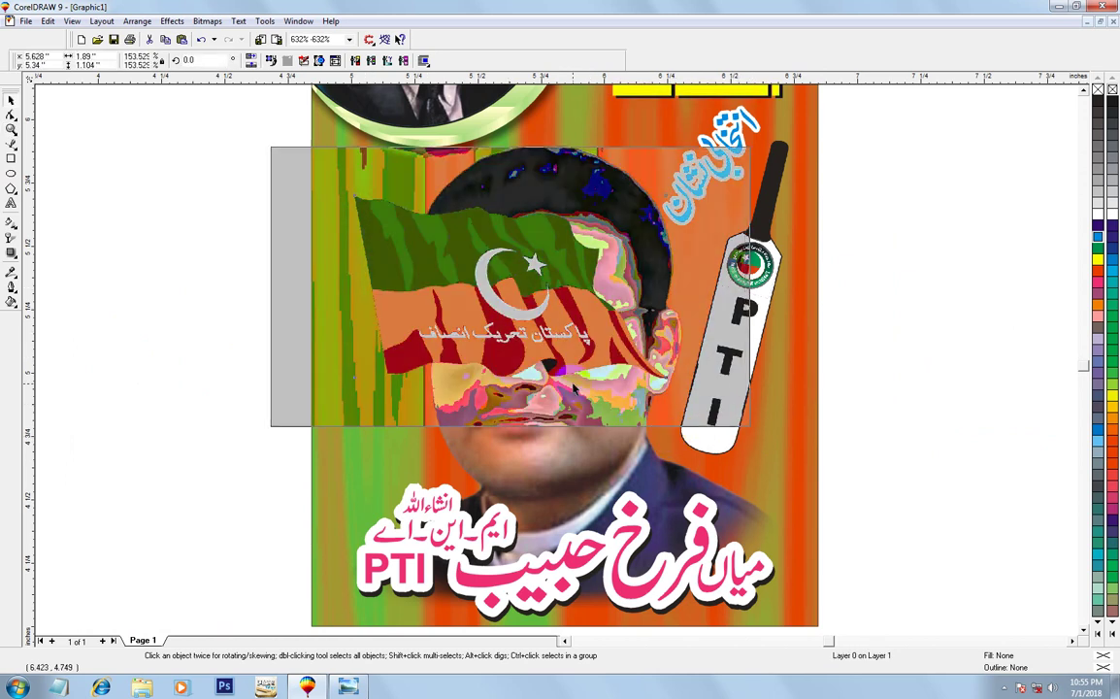
left_click_drag(415, 339, 448, 377)
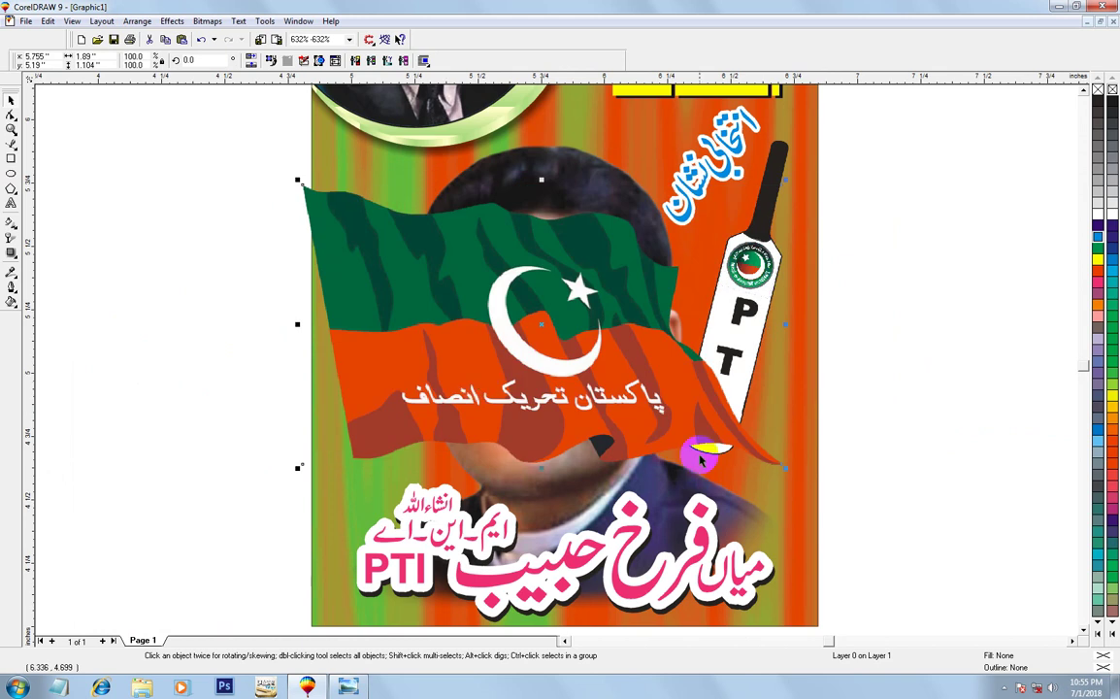
left_click_drag(787, 470, 830, 503)
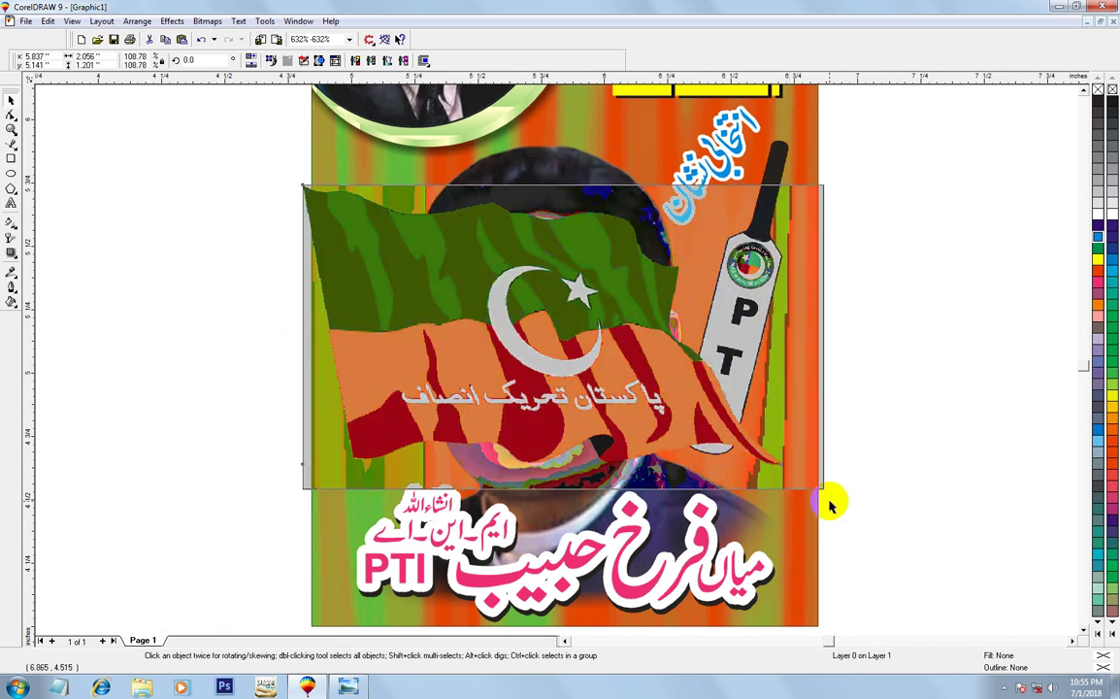
key("shift+Page_Down")
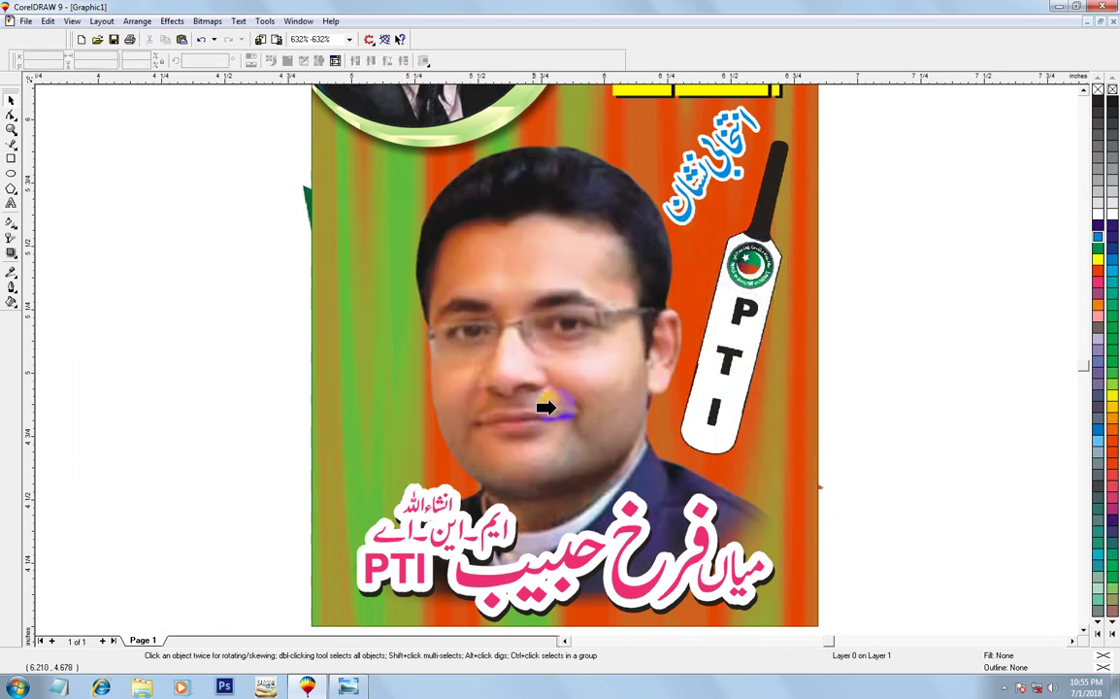
Enlarge the flag further within the poster's clipped contents and finish editing
left_click(327, 304, "alt")
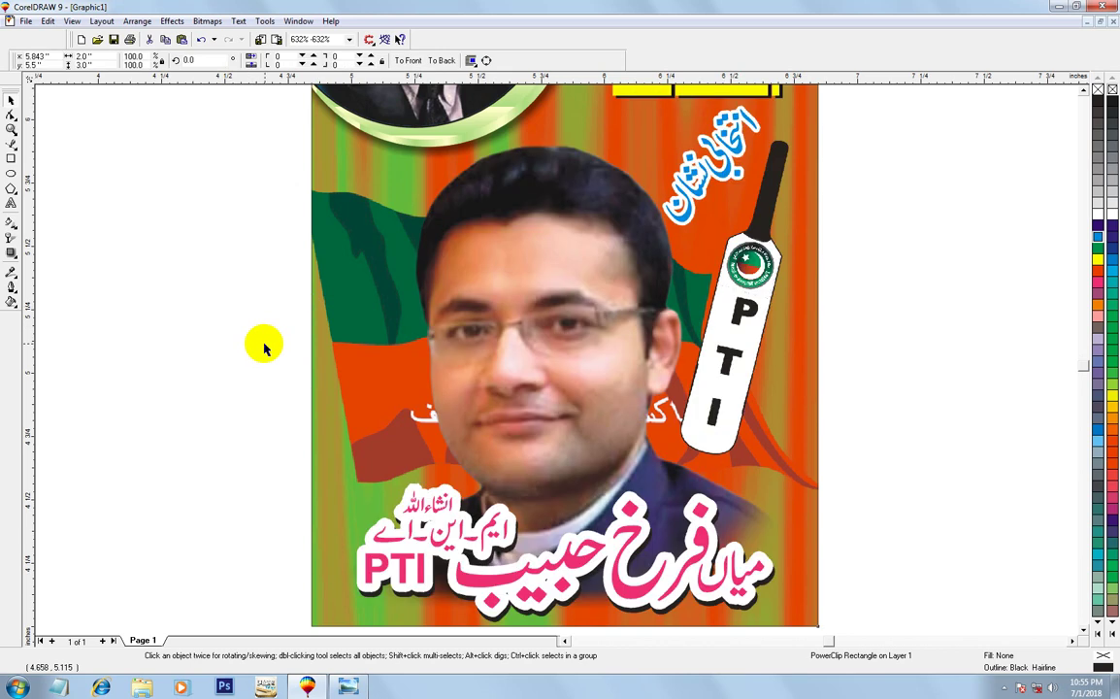
left_click(370, 350, "ctrl")
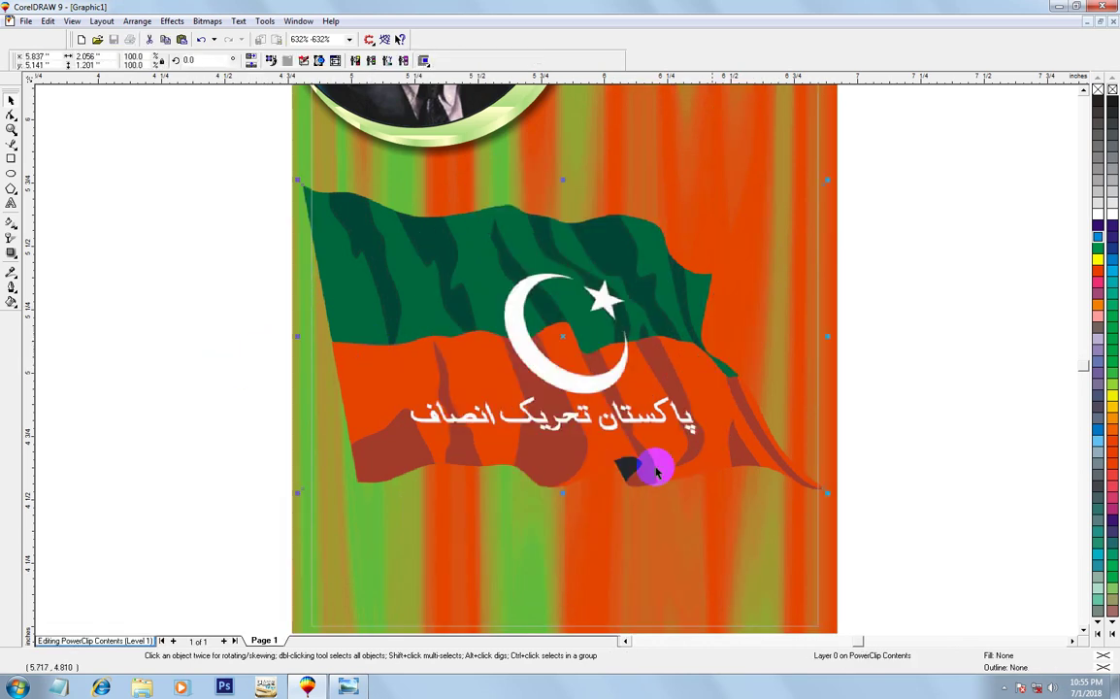
left_click(825, 490)
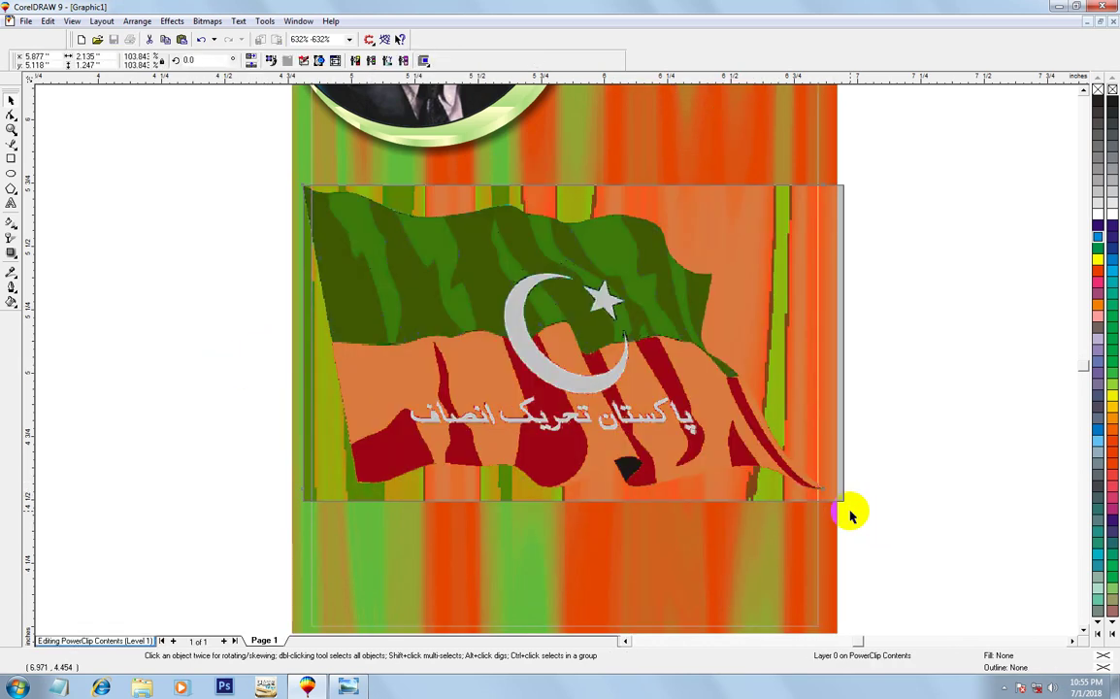
left_click_drag(849, 511, 849, 512)
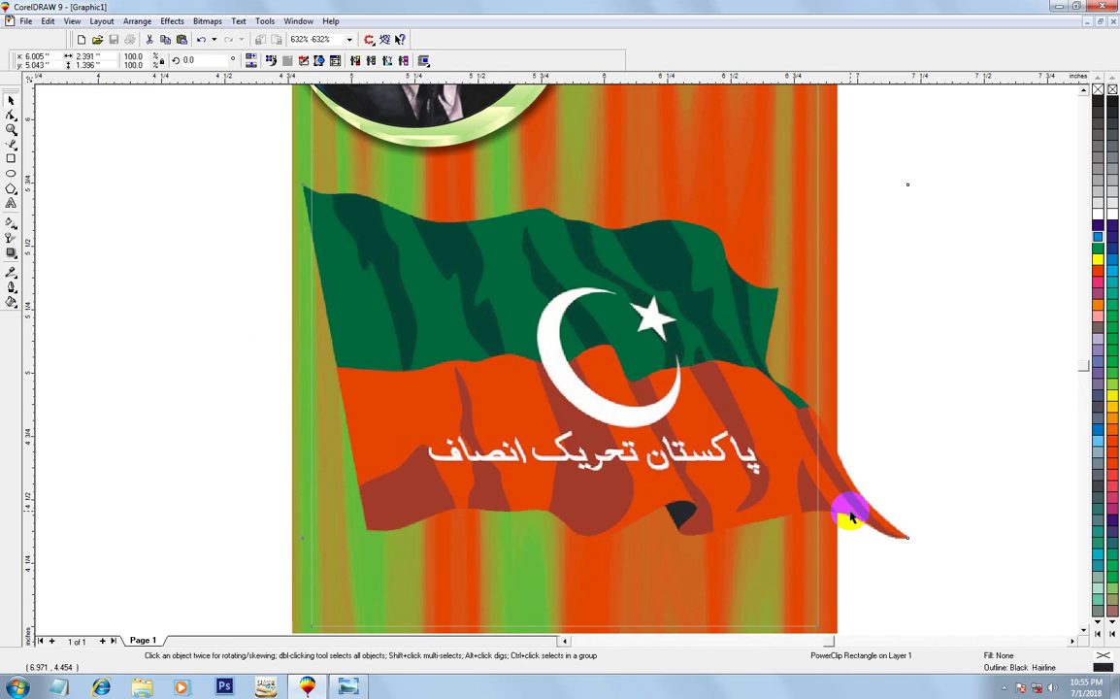
left_click(803, 496, "ctrl")
key("F3")
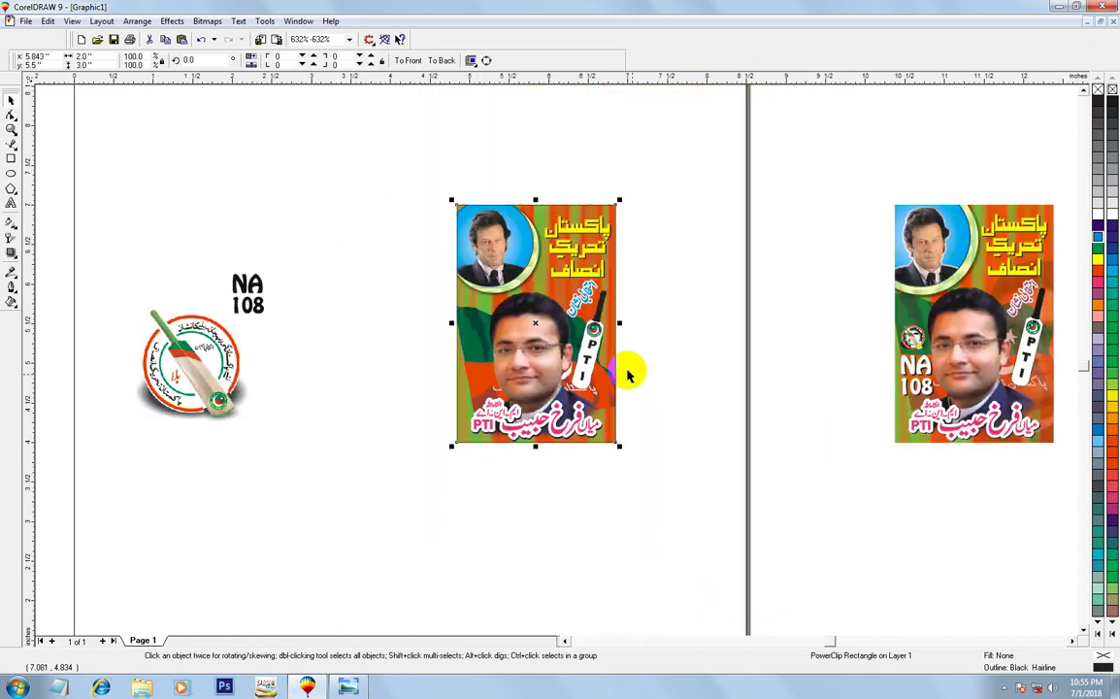
left_click(563, 335, "ctrl")
left_click(473, 372)
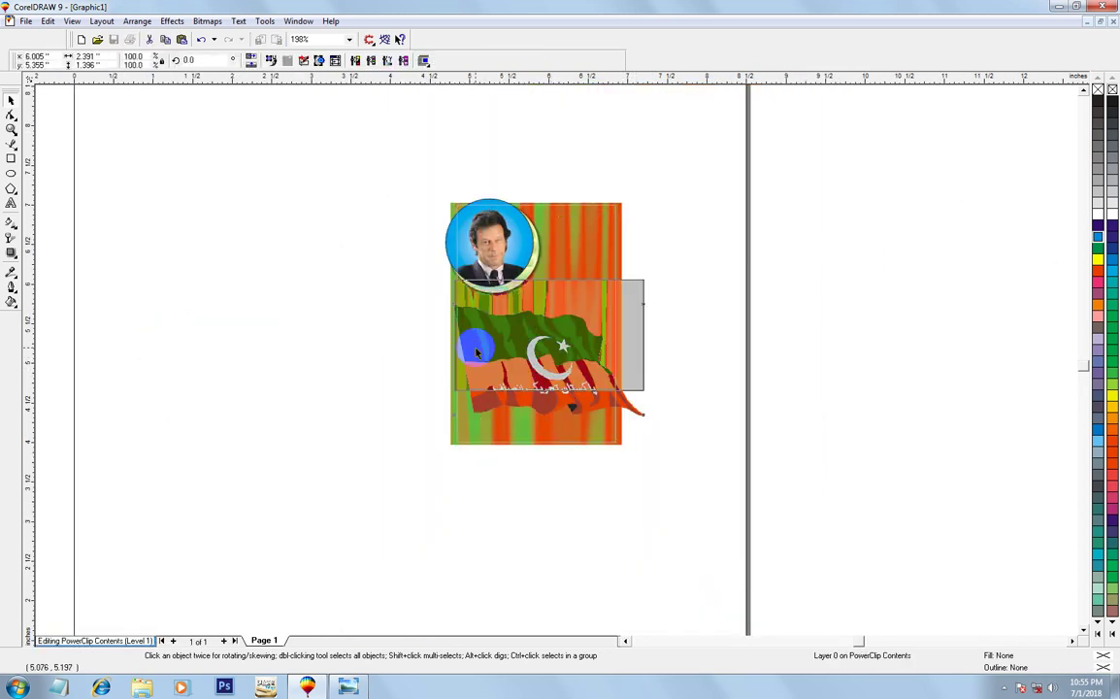
left_click_drag(473, 371, 473, 348)
left_click_drag(646, 393, 663, 413)
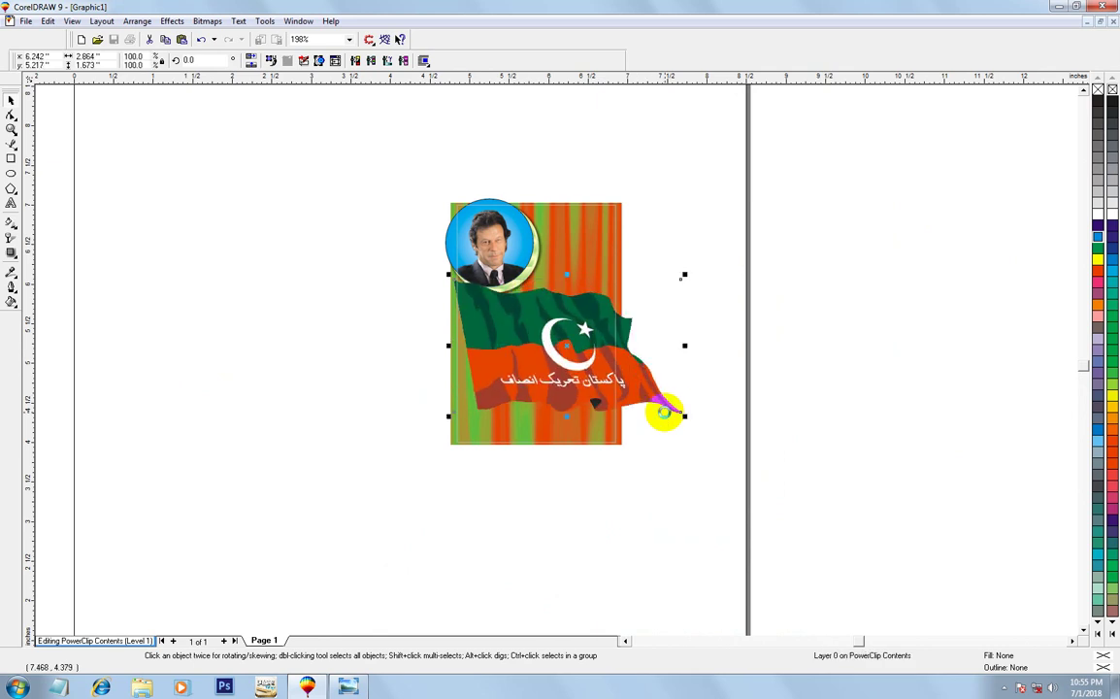
left_click(664, 412, "ctrl")
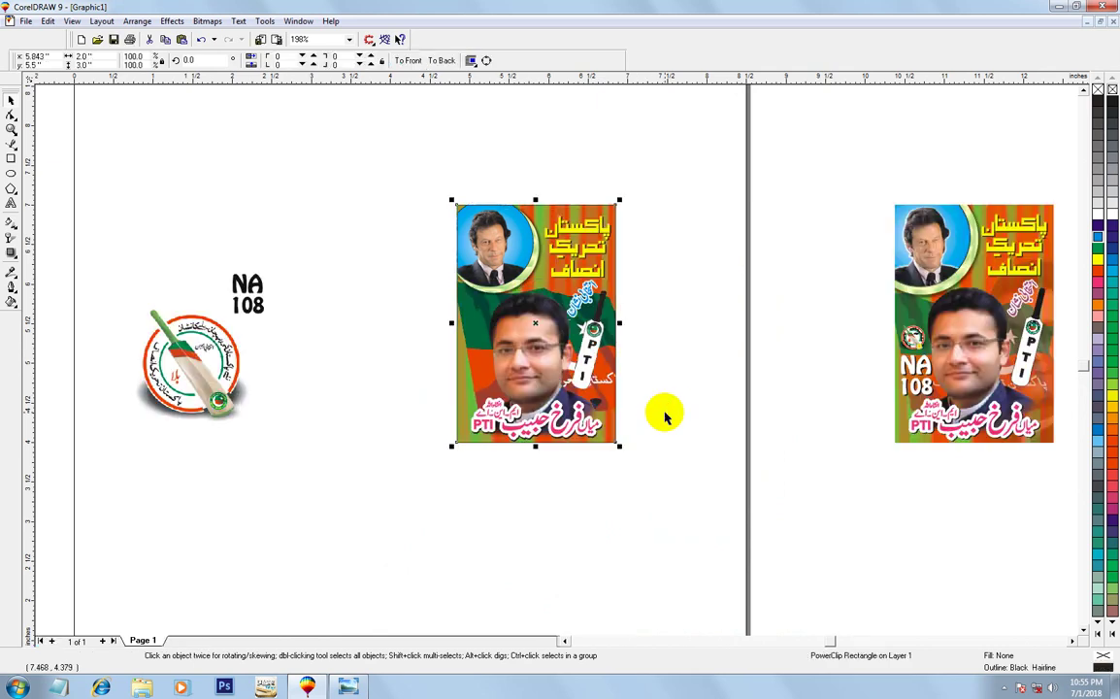
left_click(663, 416)
left_click(513, 399)
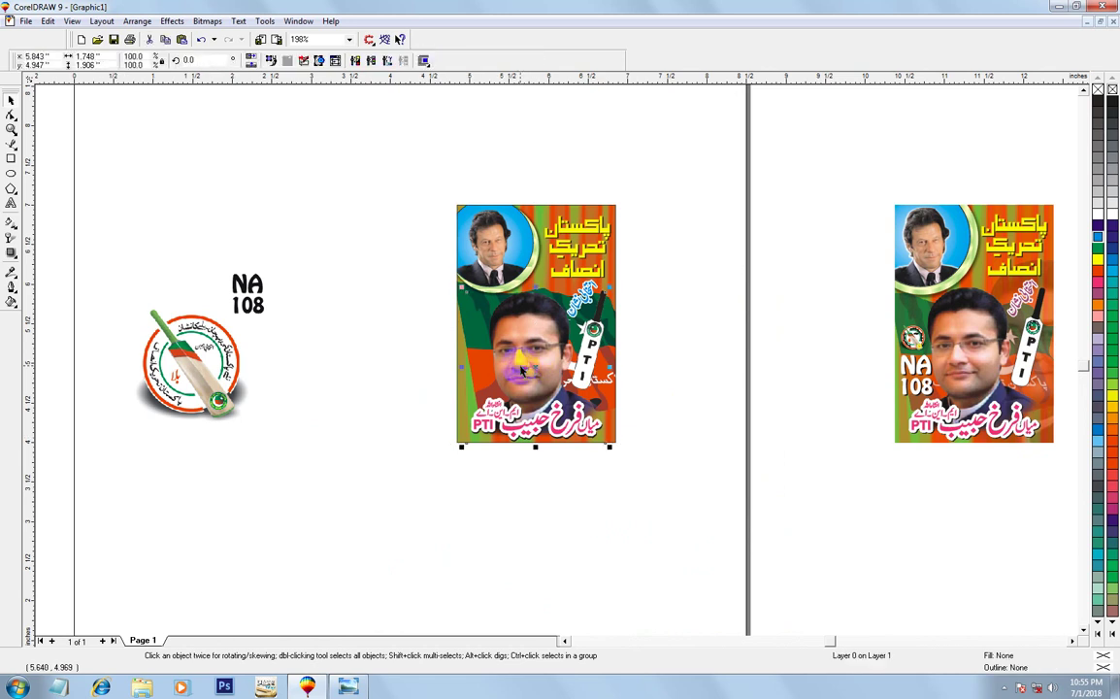
left_click_drag(425, 199, 750, 555)
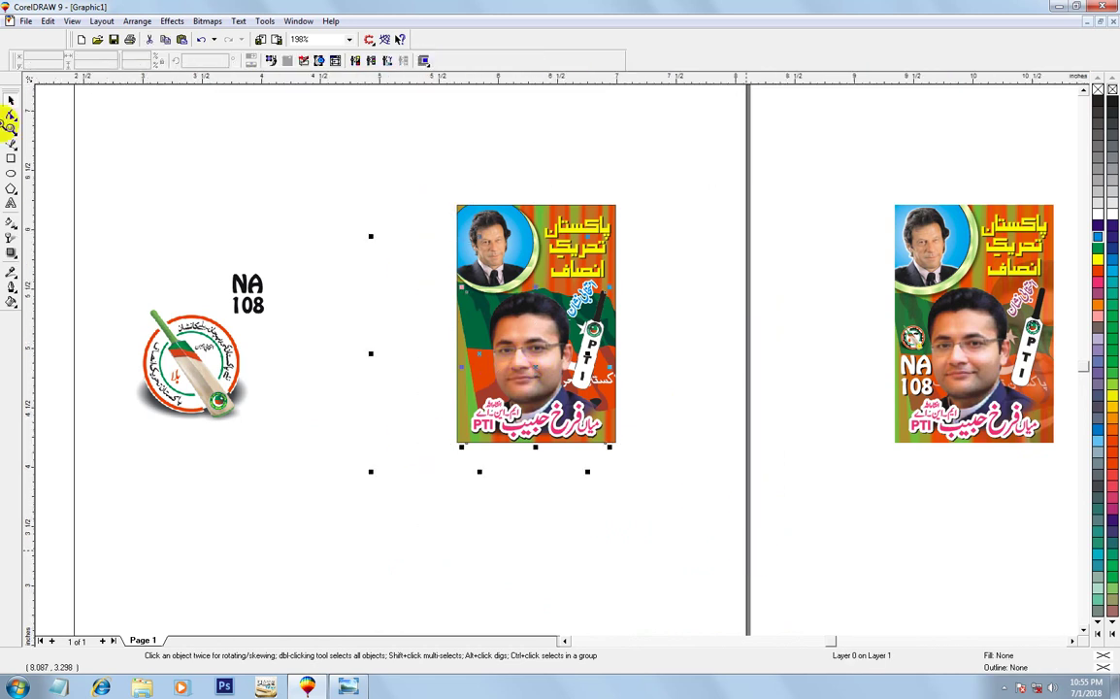
key("shift+F2")
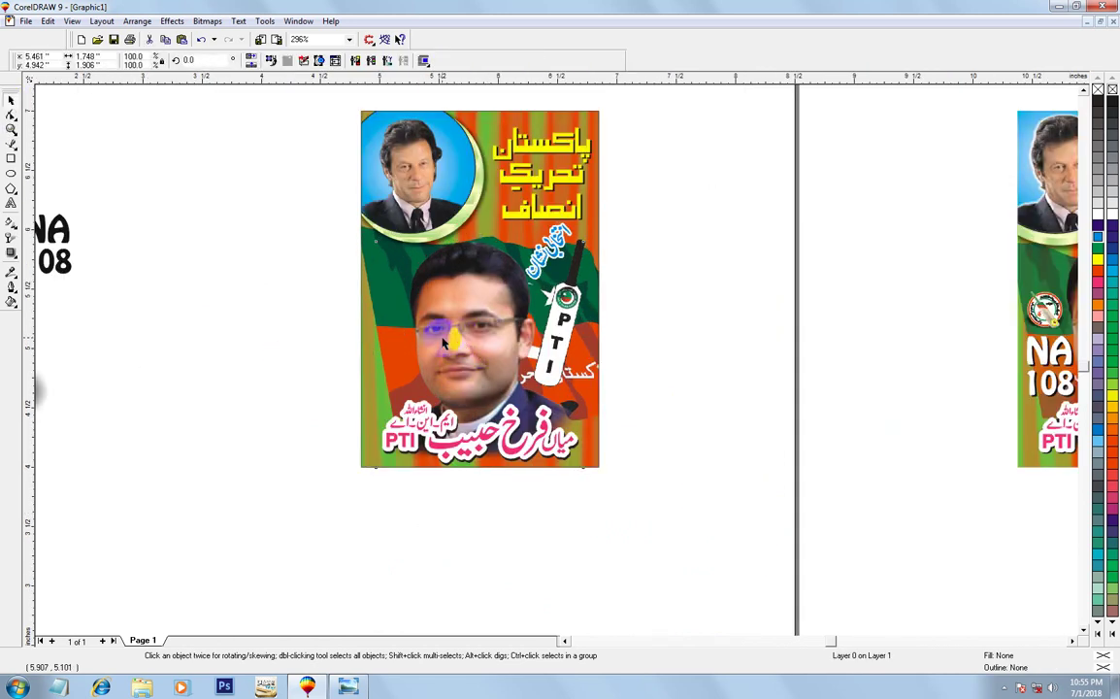
left_click_drag(485, 341, 442, 341)
key("ctrl+z")
left_click(311, 300)
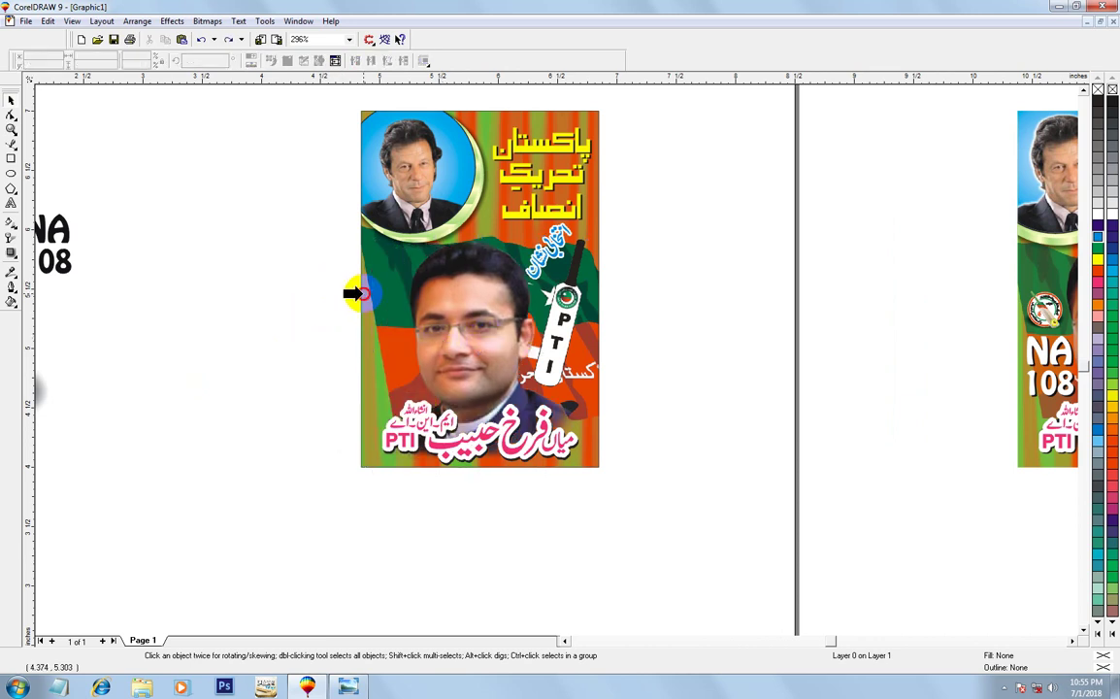
left_click(354, 293)
Duplicate the candidate's portrait inside the poster and enlarge the copy
left_click(375, 327, "ctrl")
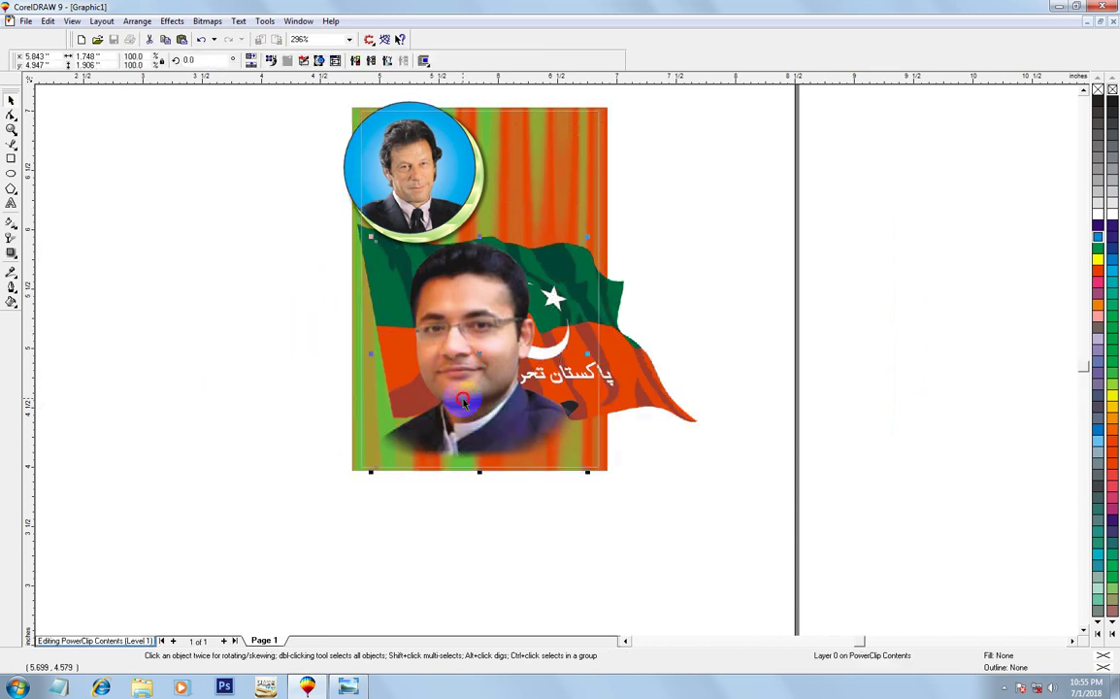
left_click_drag(463, 402, 559, 402)
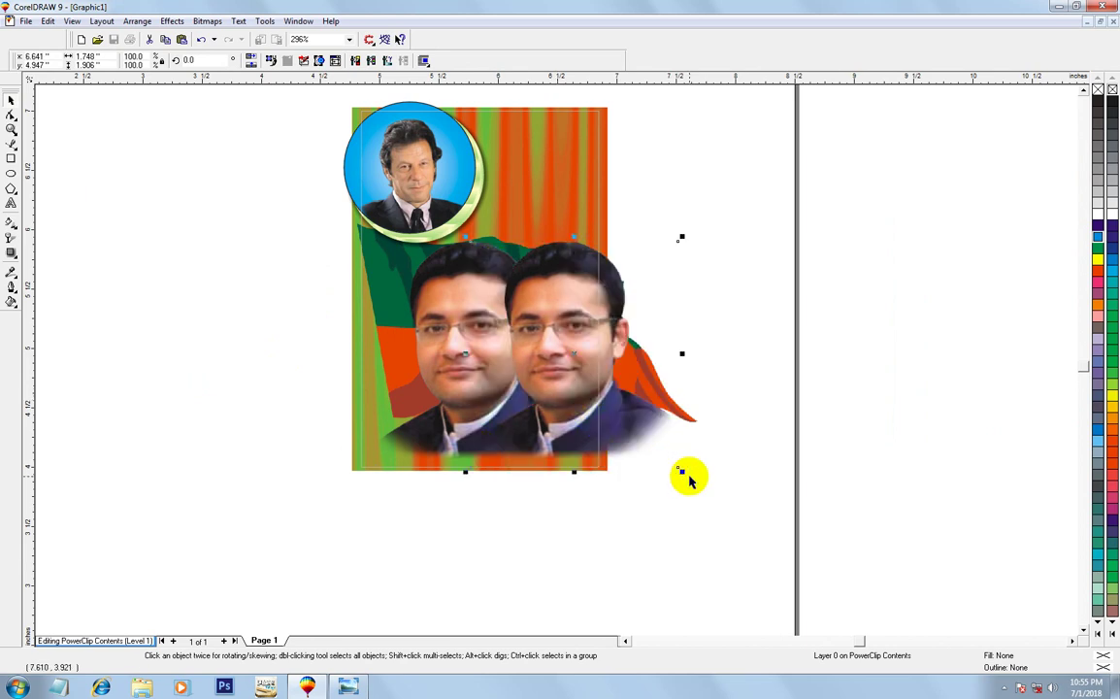
left_click_drag(682, 472, 722, 521)
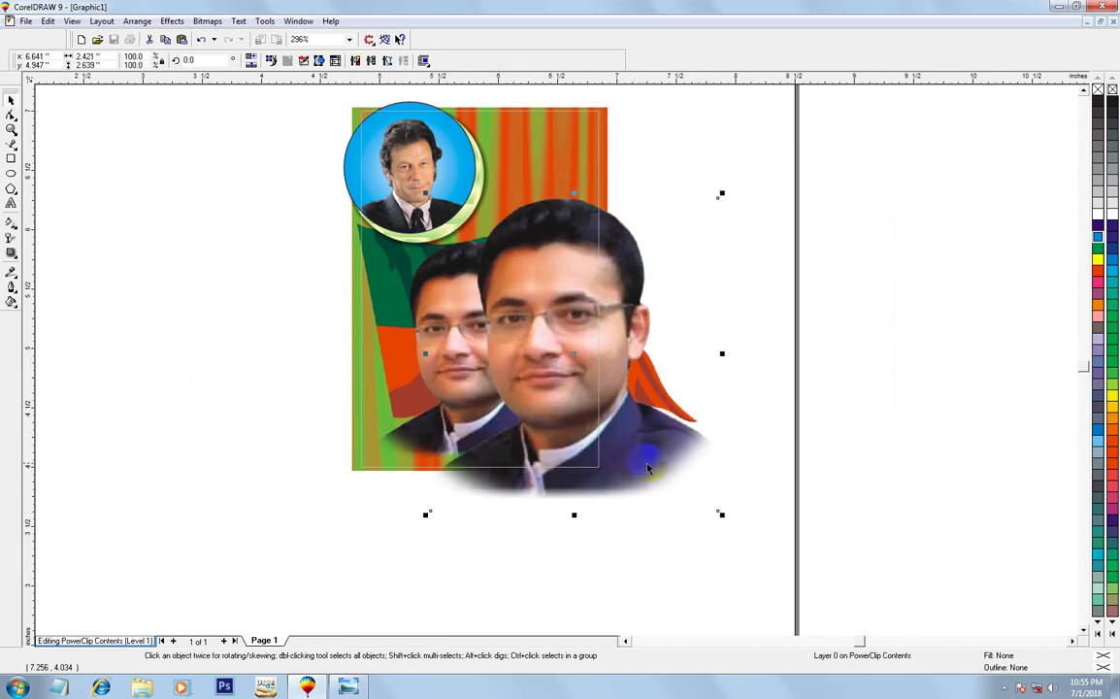
left_click_drag(648, 468, 651, 469)
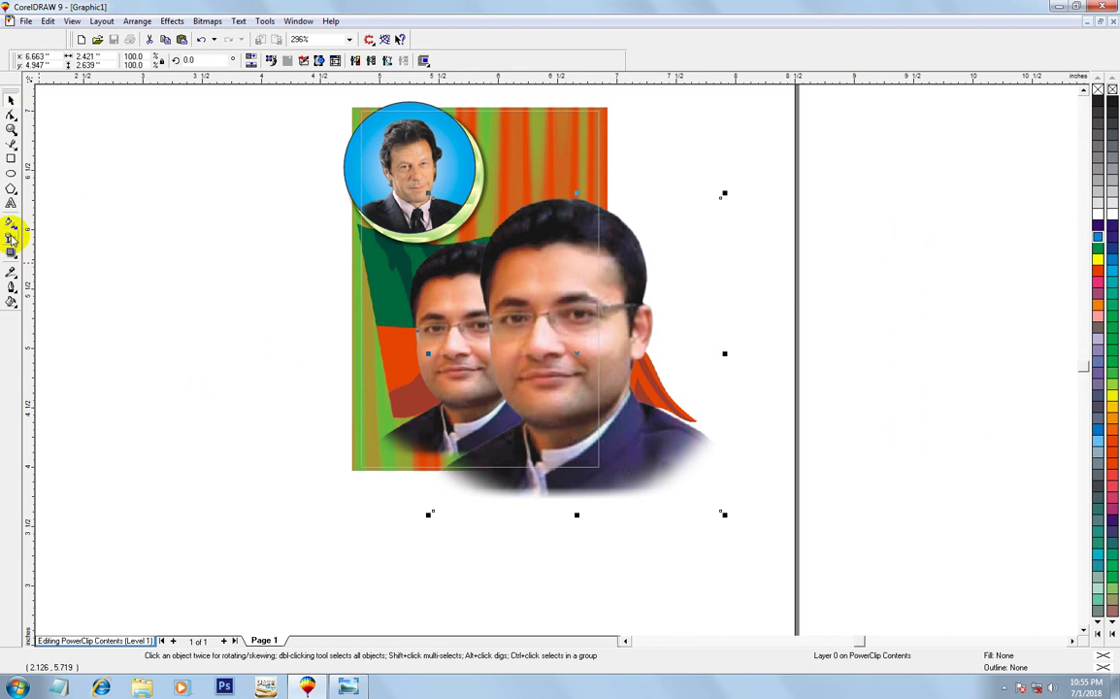
Give the enlarged portrait Uniform transparency of 50 and finish editing the contents
left_click(12, 237)
left_click(66, 61)
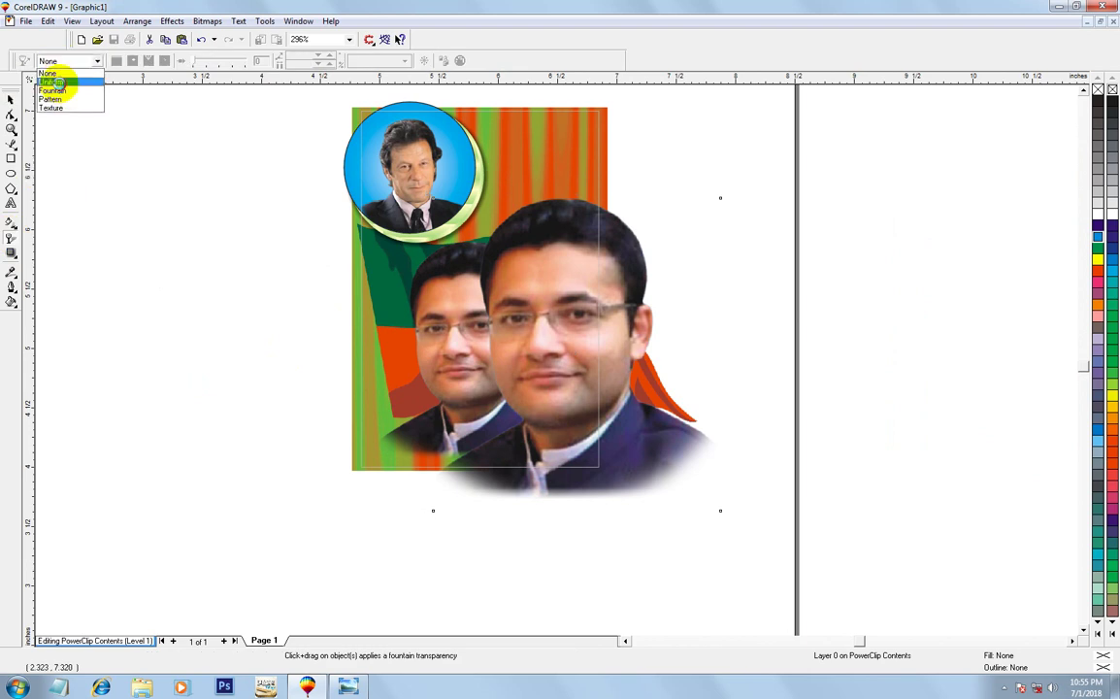
left_click(54, 82)
left_click_drag(160, 62, 167, 64)
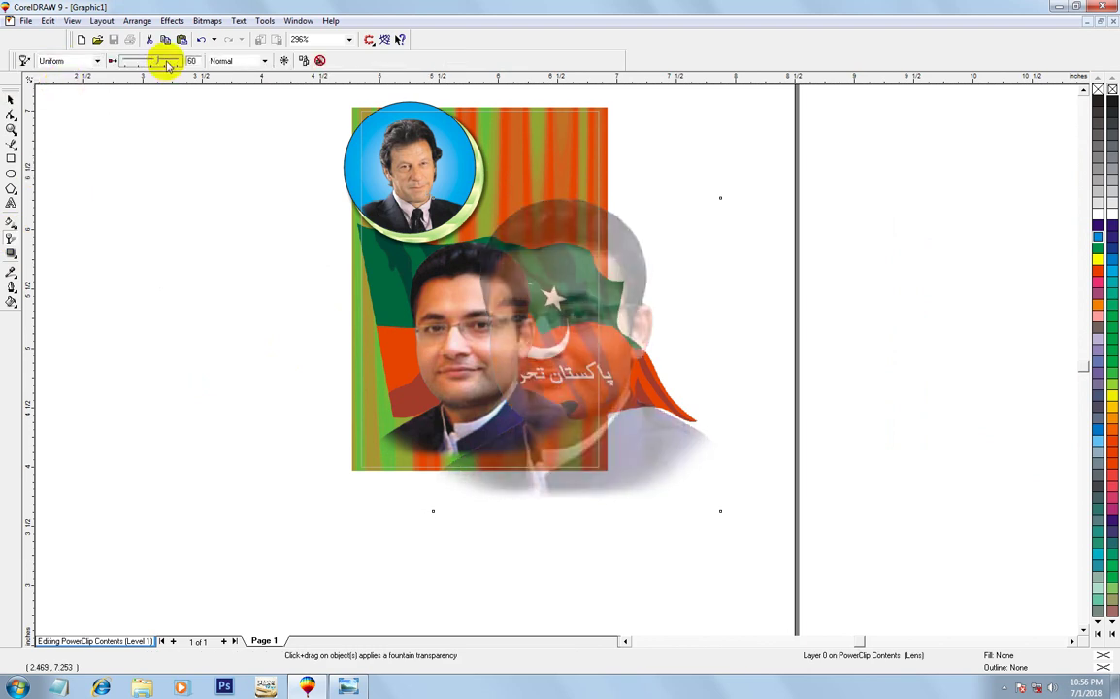
left_click(10, 99)
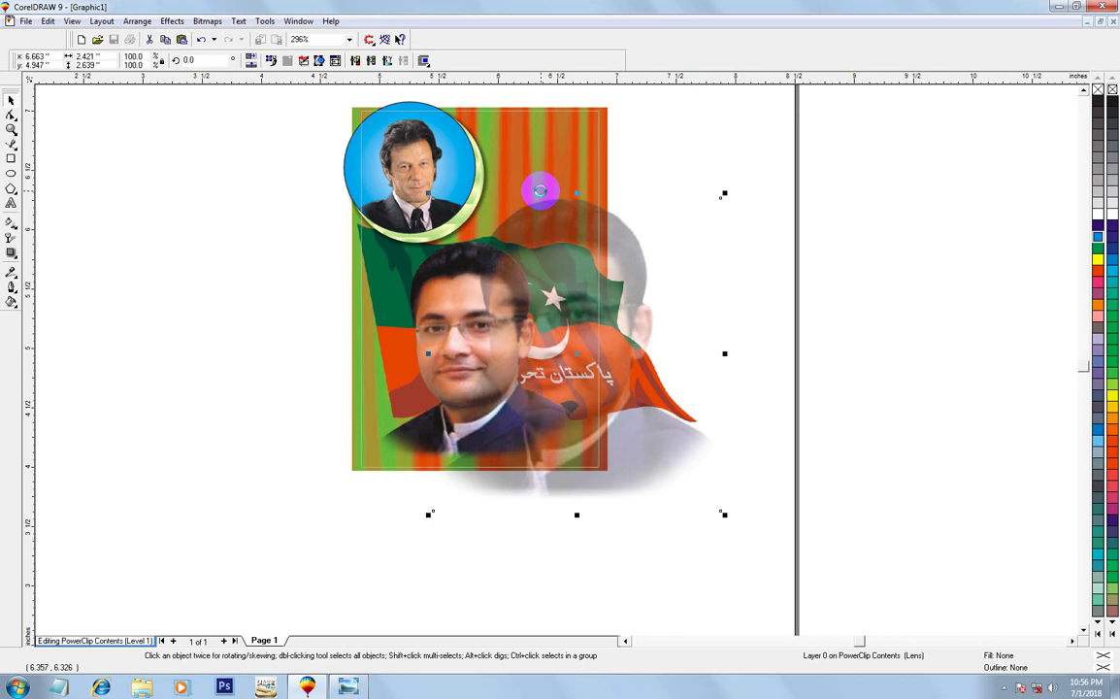
left_click(555, 550, "ctrl")
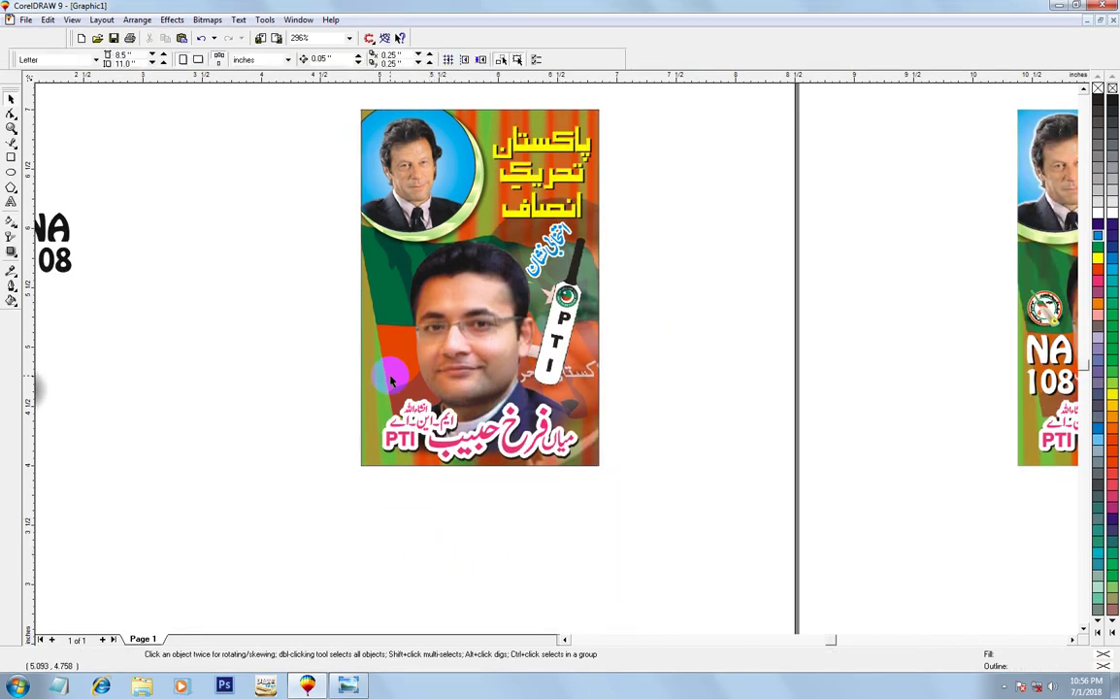
Move the NA 108 text onto the poster's left side
key("F4")
key("F2")
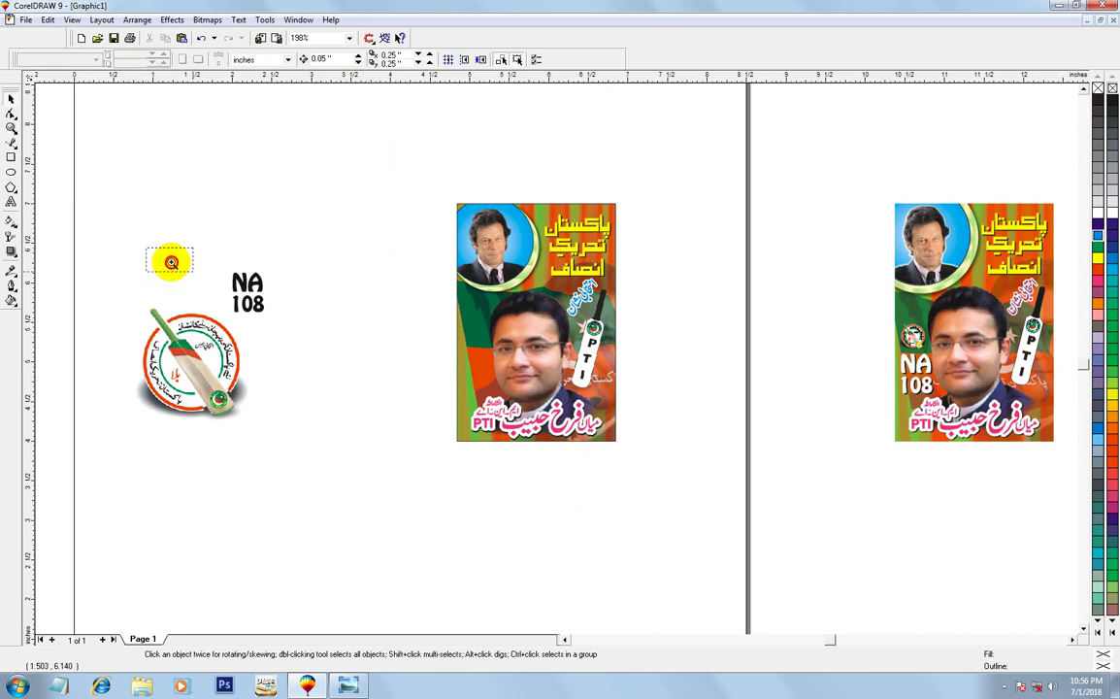
left_click_drag(170, 260, 703, 487)
left_click(10, 98)
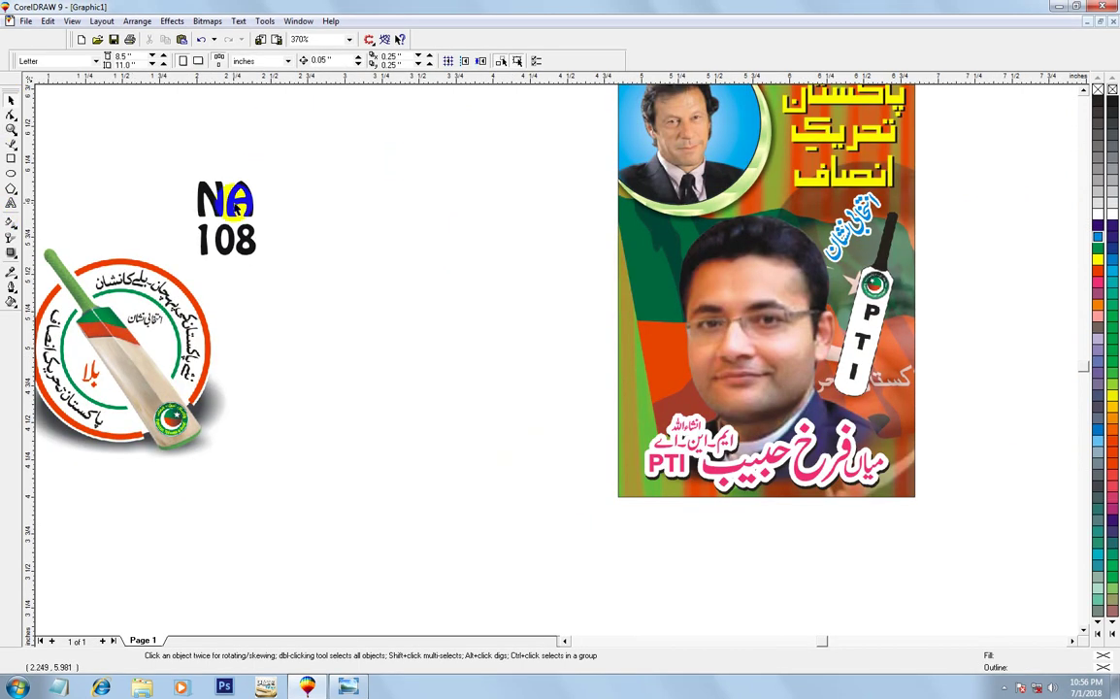
mouse_move(225, 199)
left_mouse_down()
mouse_move(538, 287)
mouse_move(642, 337)
left_mouse_up()
scroll(765, 454, "up", 2)
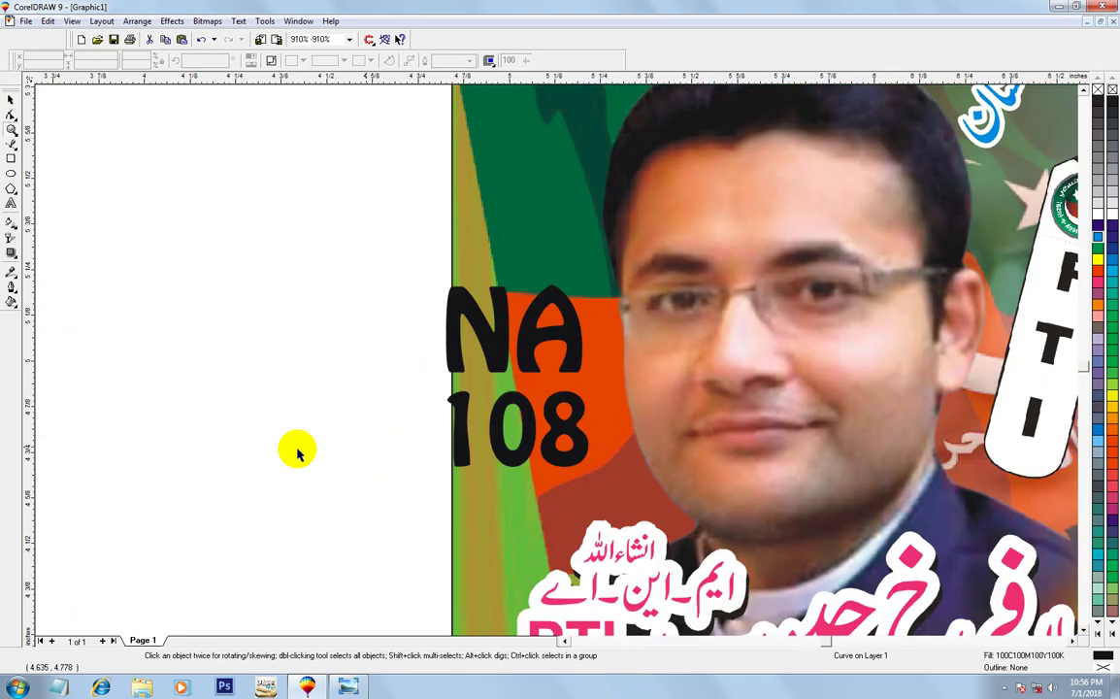
key("Delete")
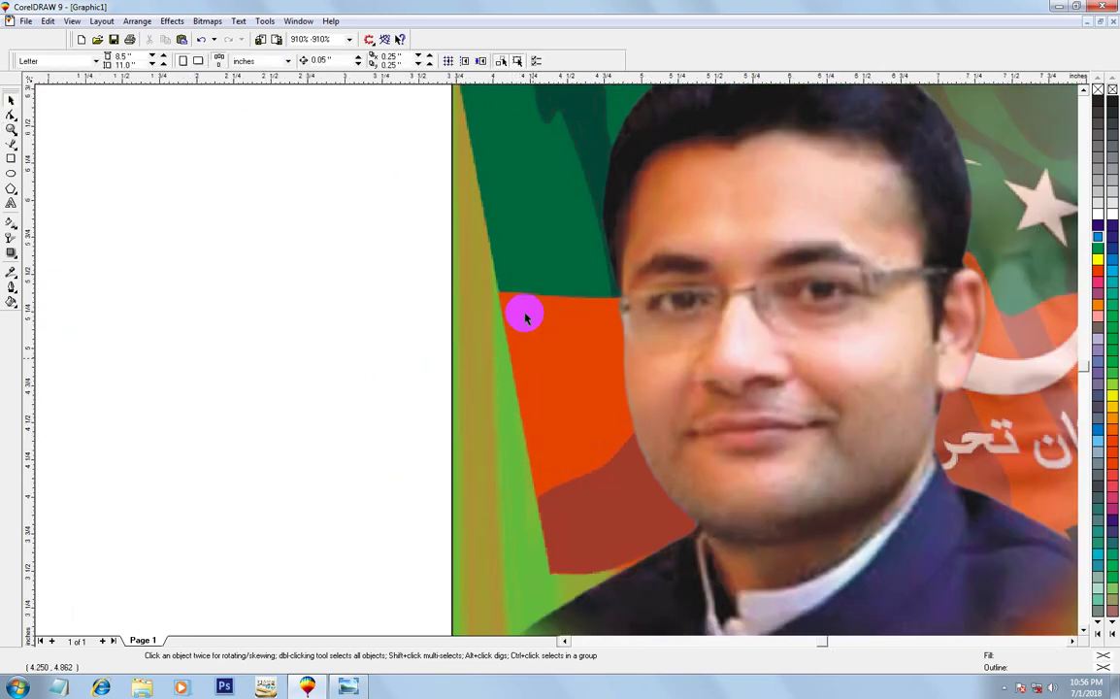
scroll(525, 312, "down", 2)
scroll(725, 382, "up", 3)
scroll(725, 383, "down", 1)
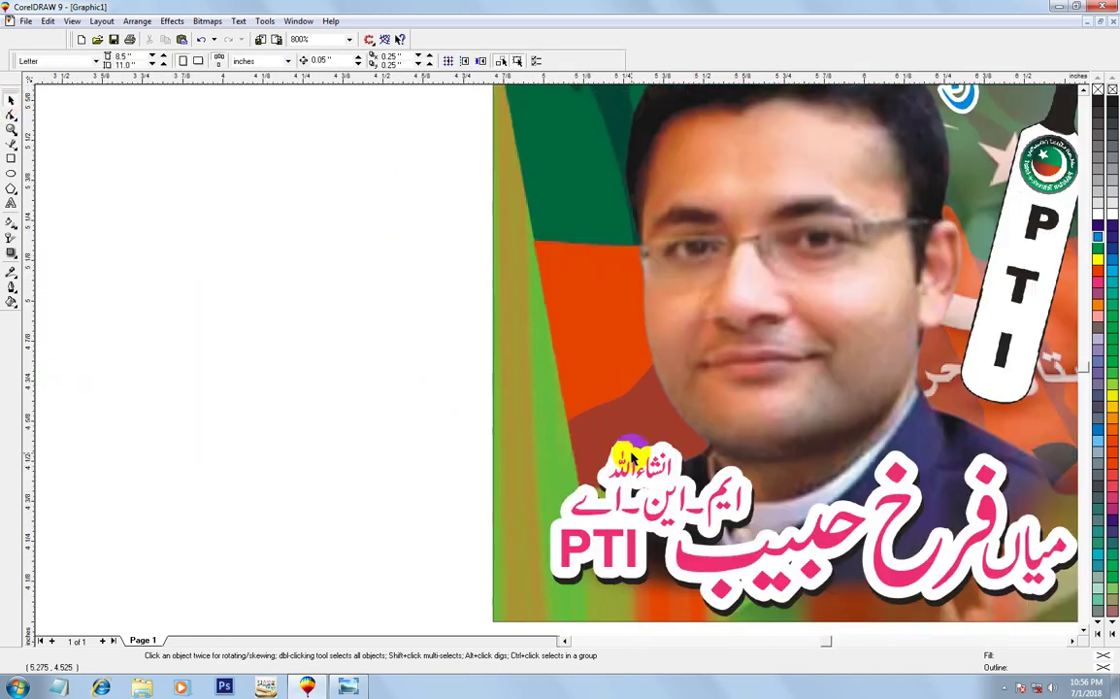
left_click(569, 383)
left_click_drag(569, 383, 588, 384)
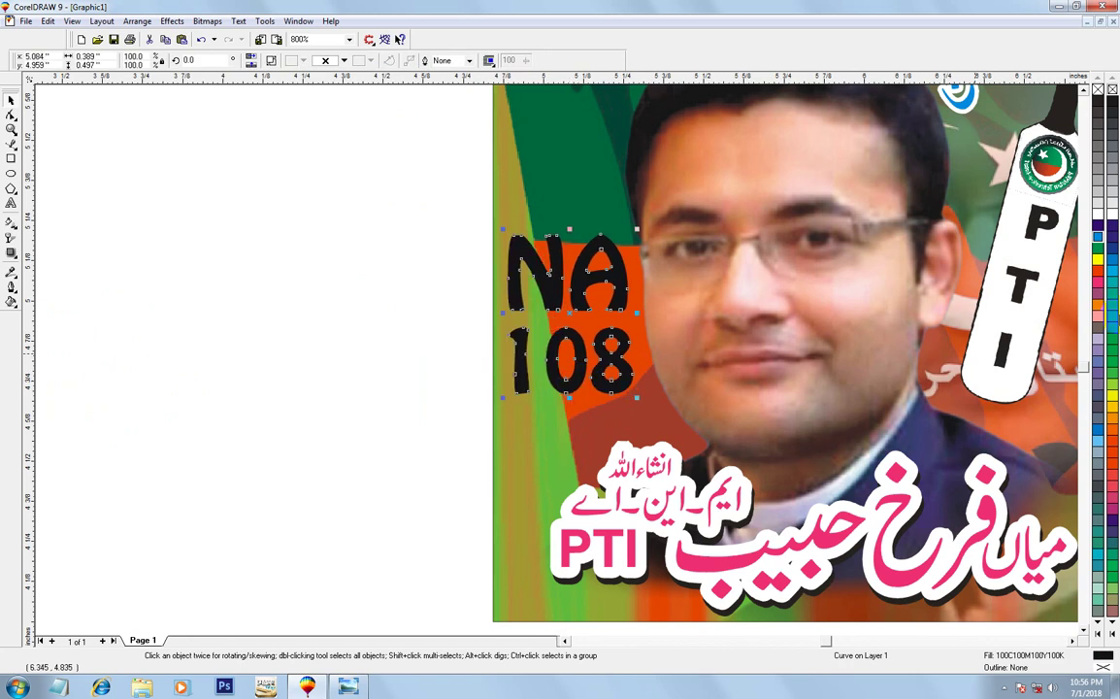
Colour NA 108 white, test a black Uniform Fill, then undo it
left_click(1099, 216)
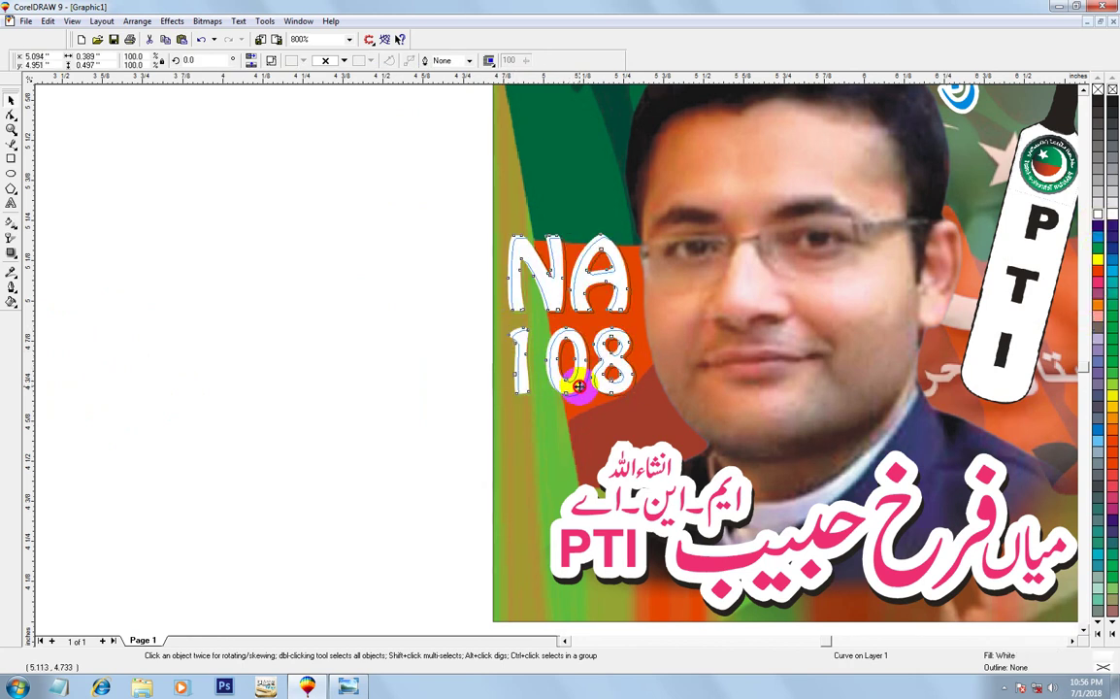
key("shift+F11")
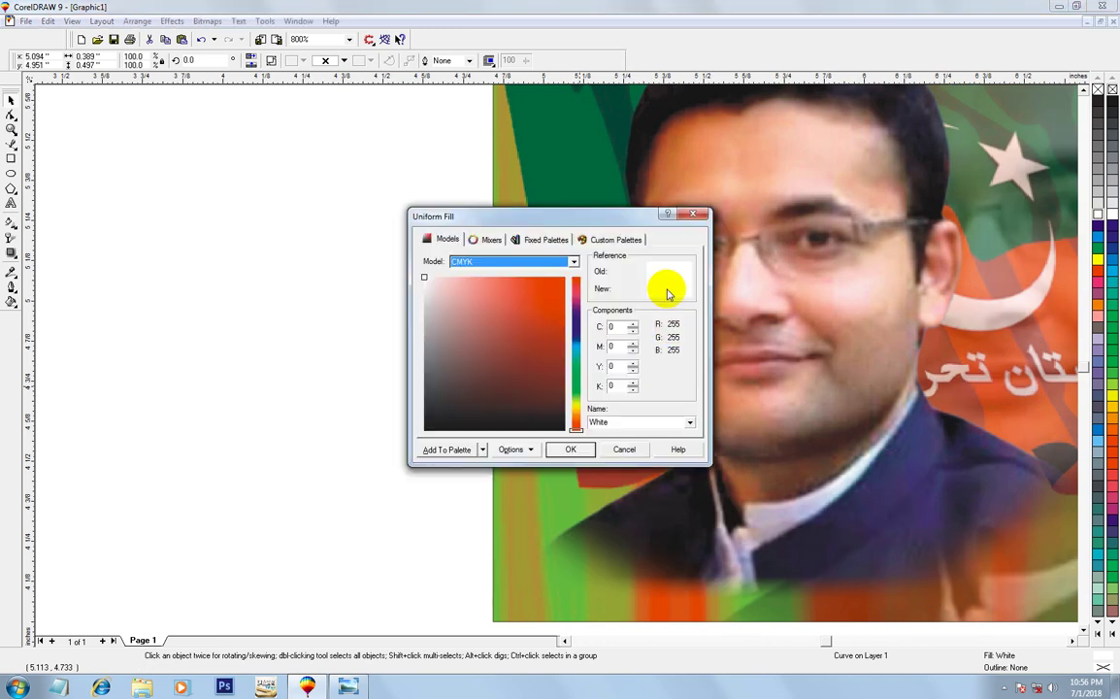
type("00")
key("Tab")
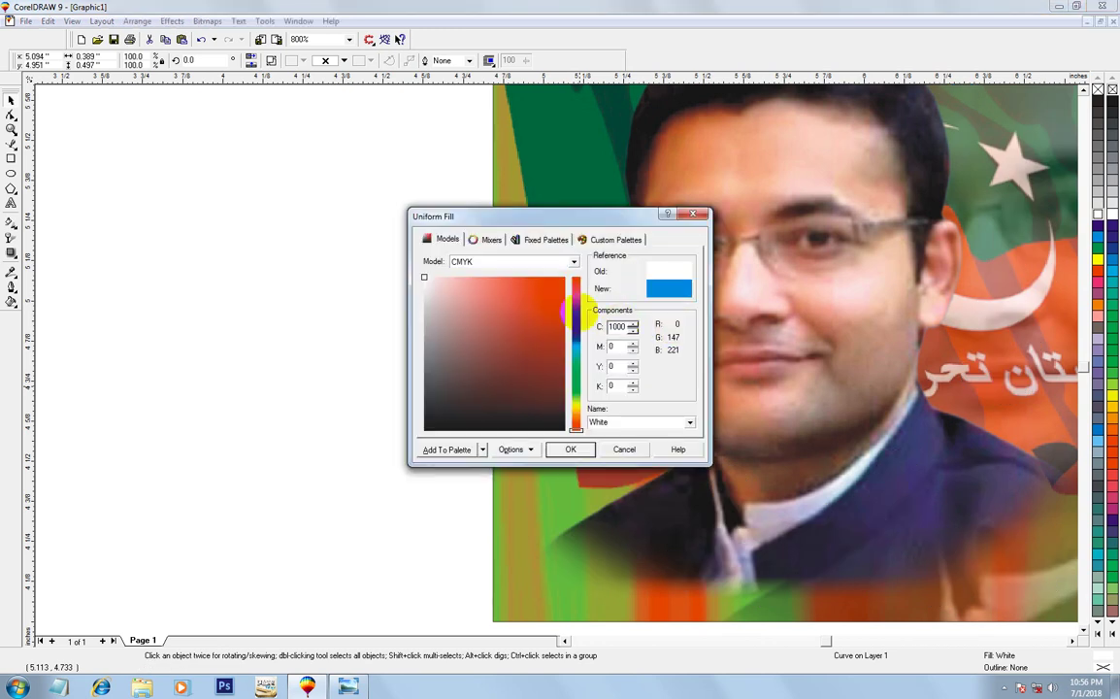
type("1000")
key("Tab")
type("100\t100")
key("Return")
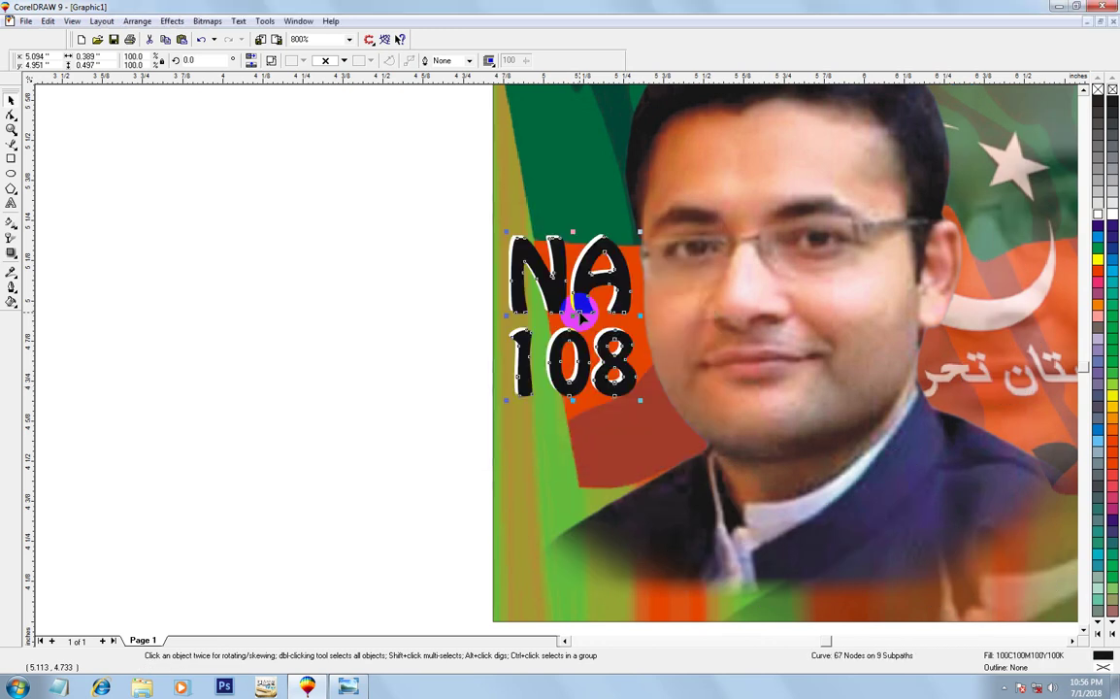
key("ctrl+z")
key("Escape")
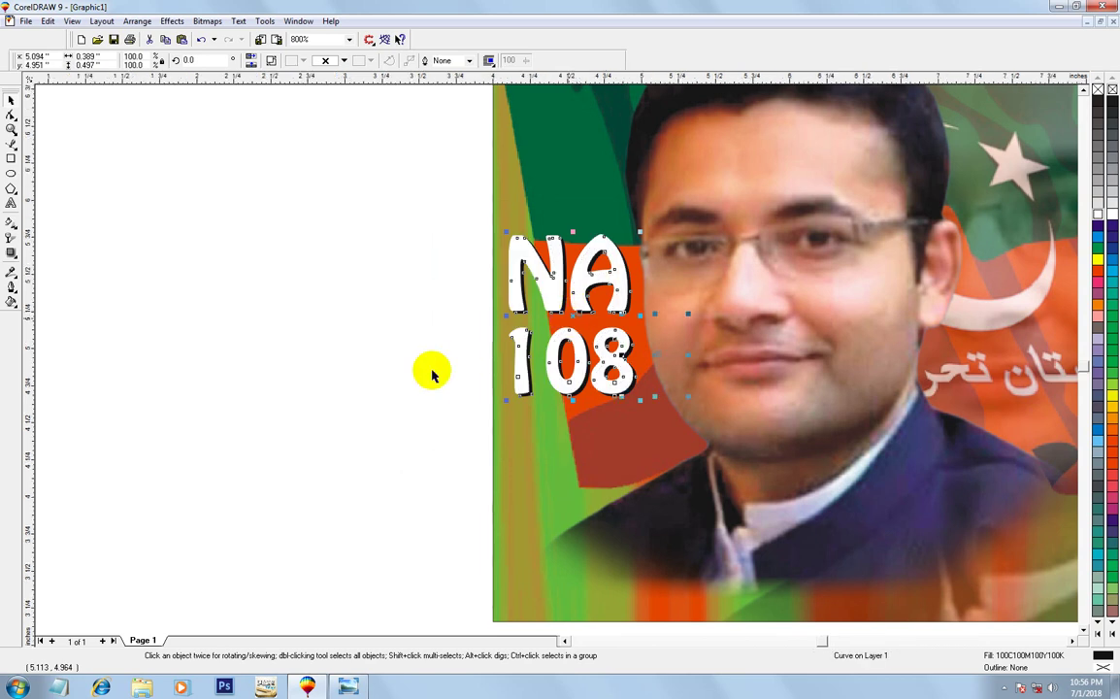
Move the bat logo toward the poster's left side and shrink it
key("F3")
mouse_move(175, 316)
left_mouse_down()
mouse_move(507, 308)
mouse_move(565, 245)
left_mouse_up()
mouse_move(570, 181)
left_mouse_down()
mouse_move(521, 260)
mouse_move(709, 227)
mouse_move(648, 298)
left_mouse_up()
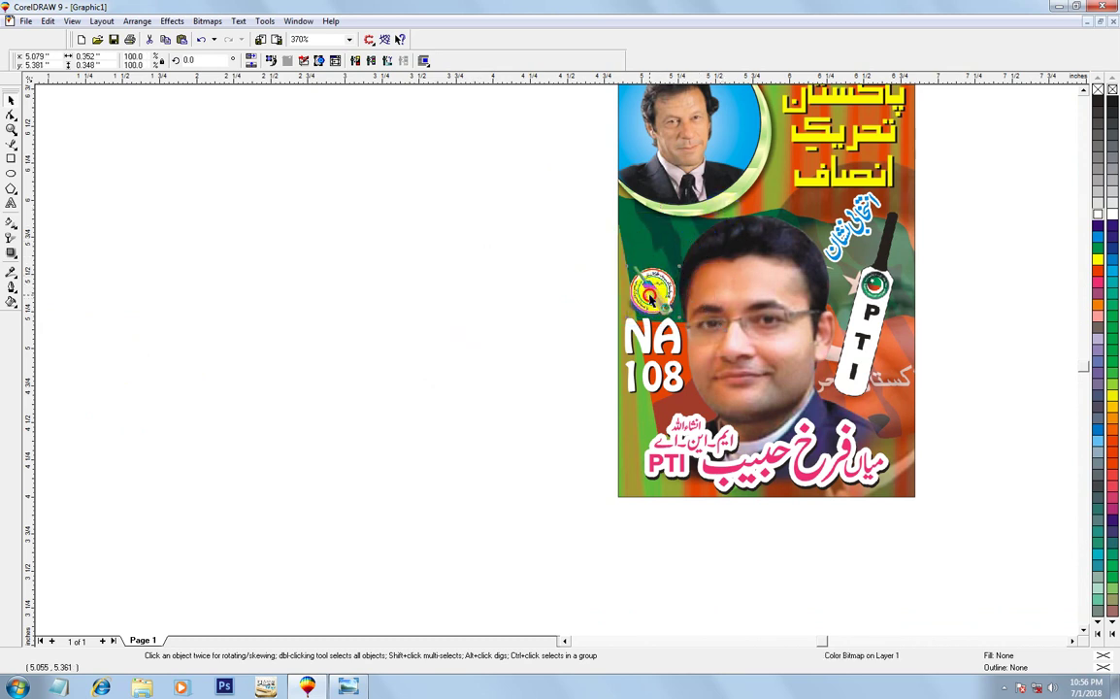
Zoom so the poster fills the view and preview it full screen
right_click(540, 175)
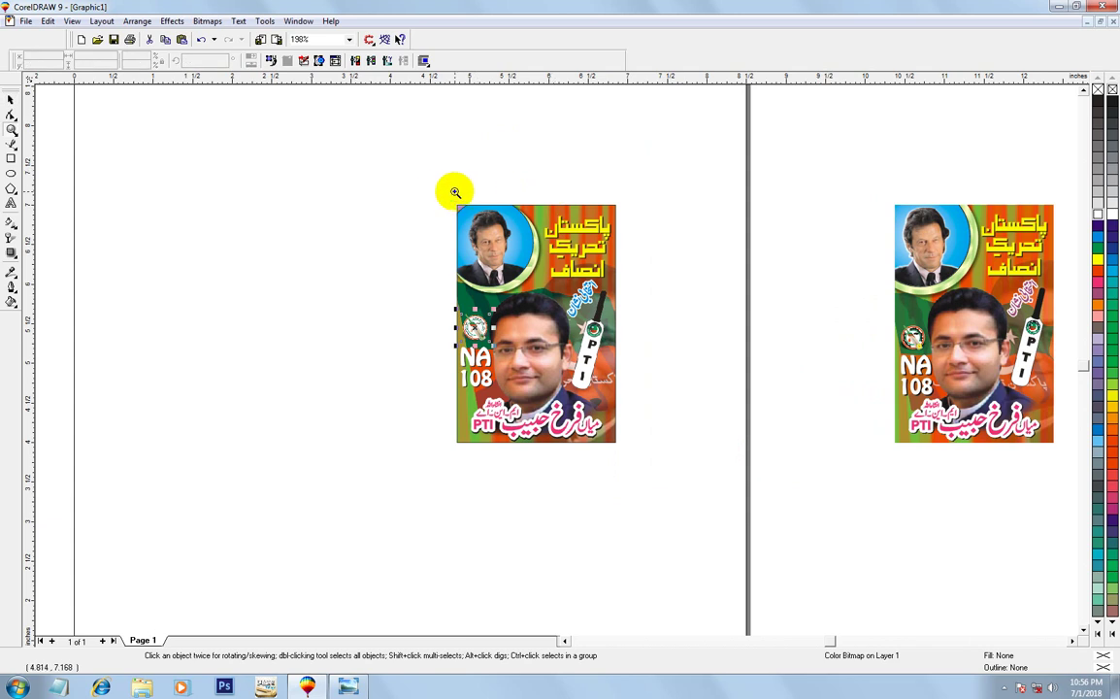
left_click_drag(636, 458, 436, 194)
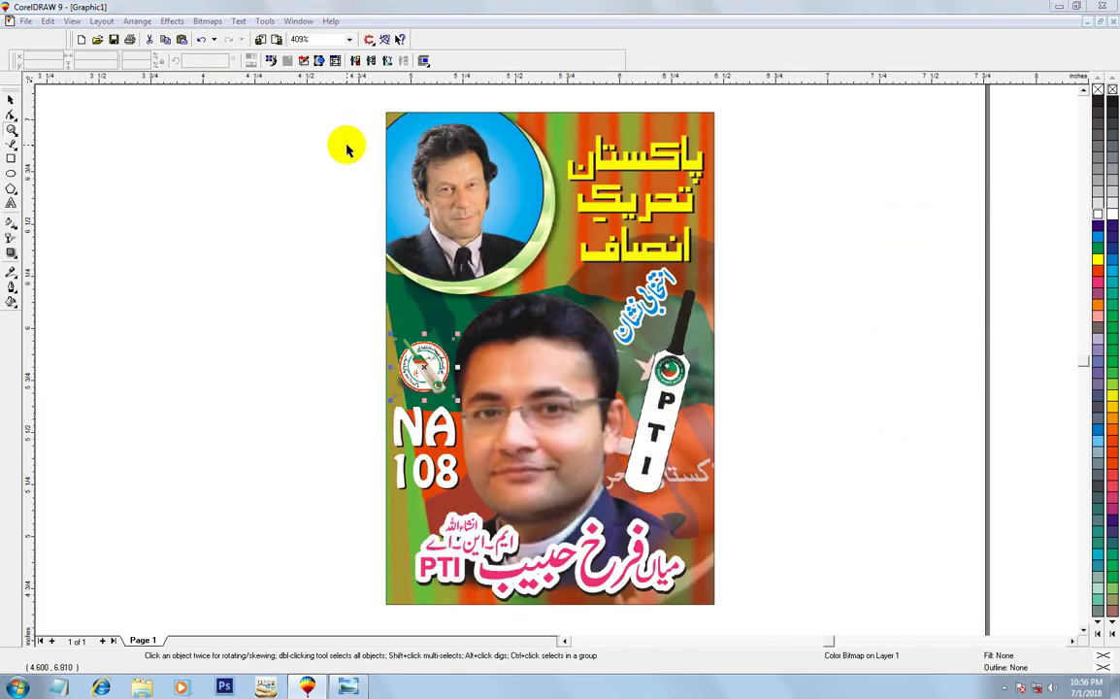
key("F9")
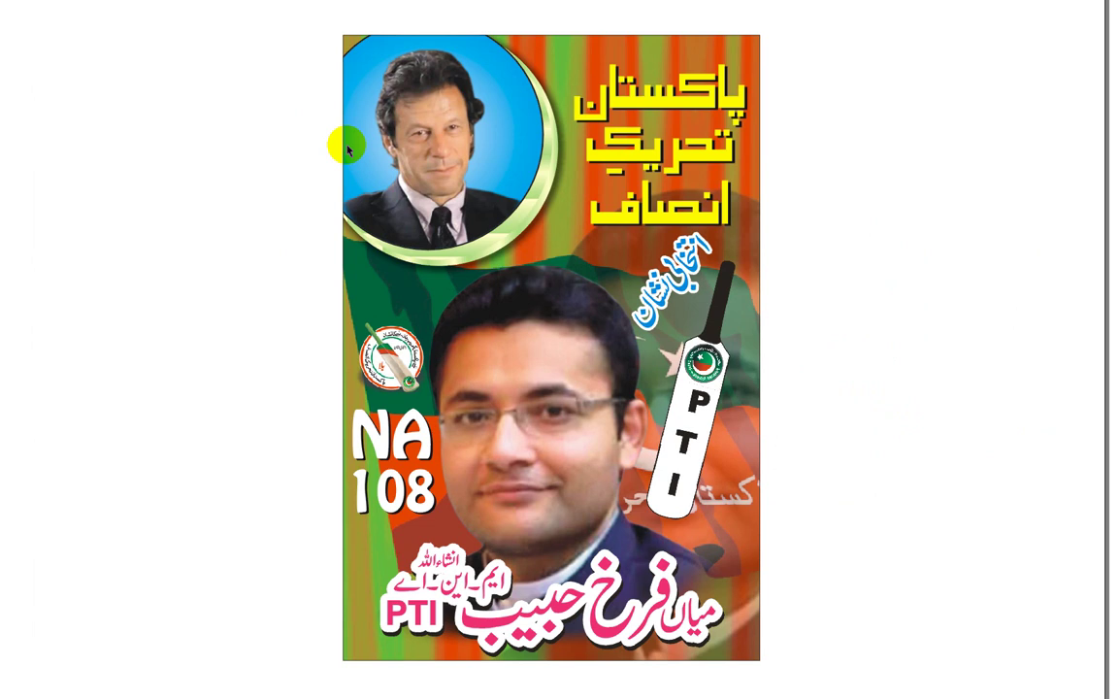